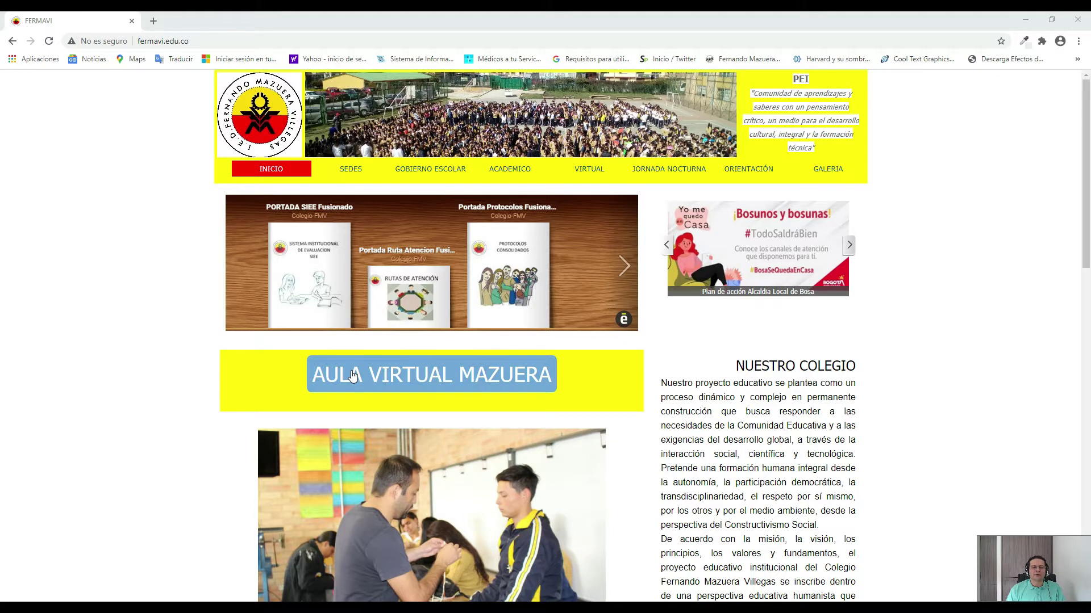
# Open the Aula Virtual Mazuera portal on redutic.com in a new tab from the FERMAVI homepage.
pyautogui.click(352, 375)
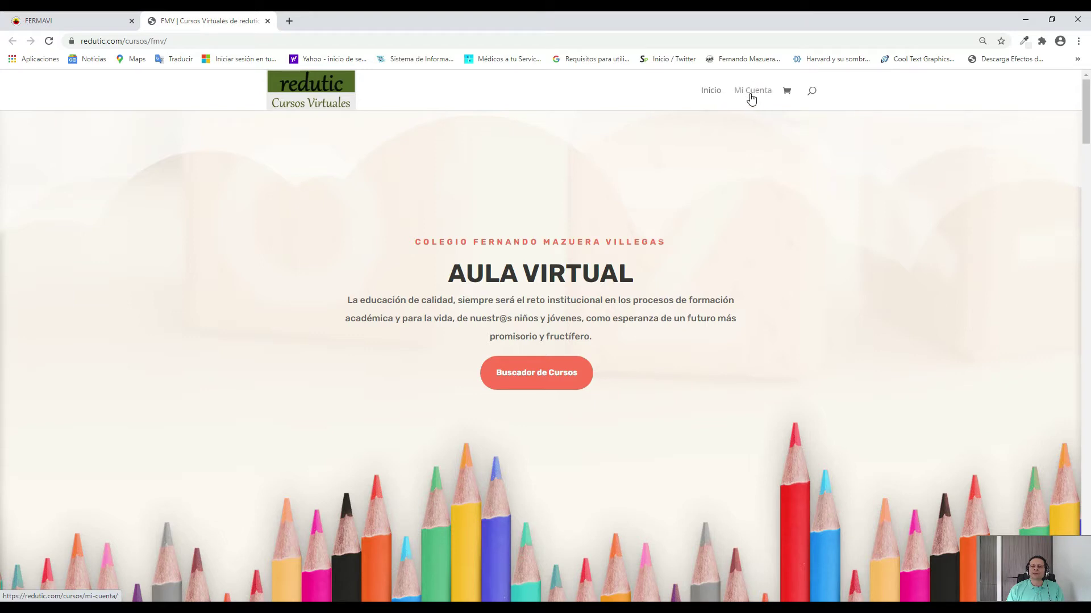
# Log in to redutic.com through Mi Cuenta using the saved username and the account password.
pyautogui.click(751, 93)
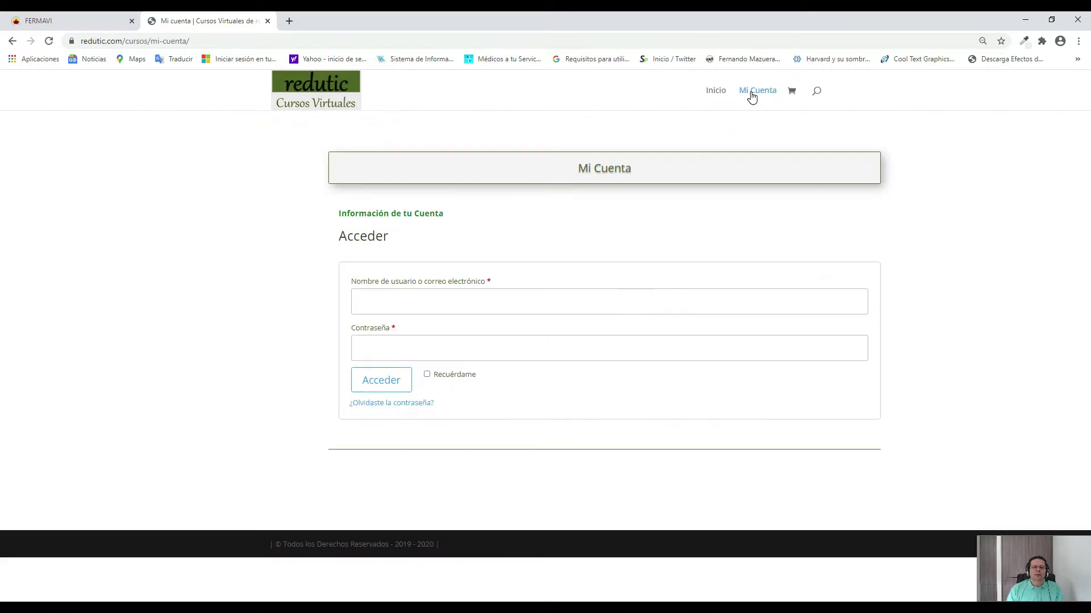
pyautogui.click(489, 304)
pyautogui.write('Antonio Ardila')
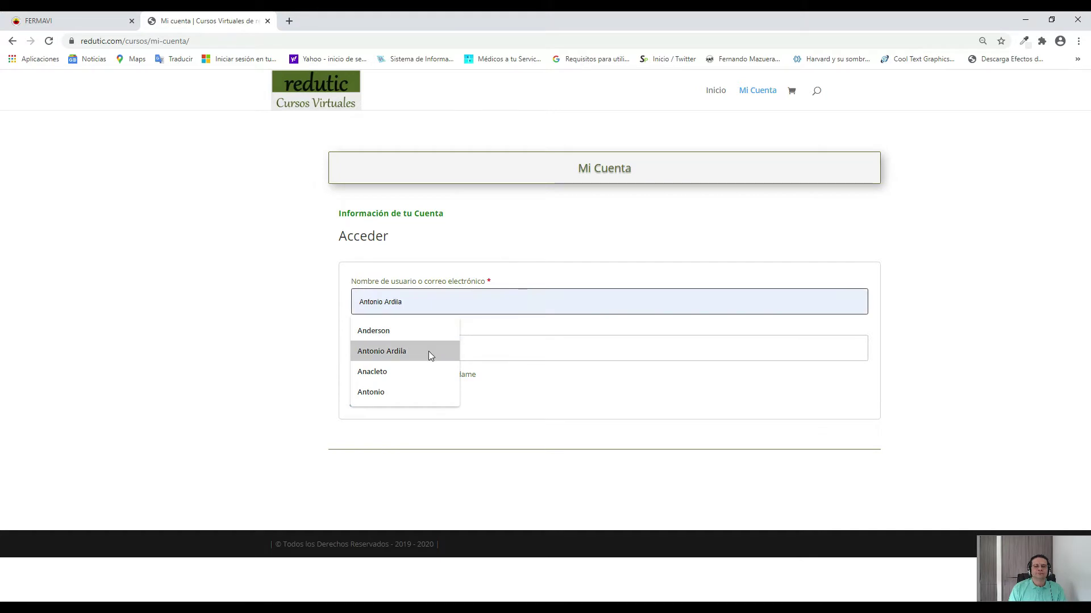
pyautogui.click(429, 351)
pyautogui.click(433, 352)
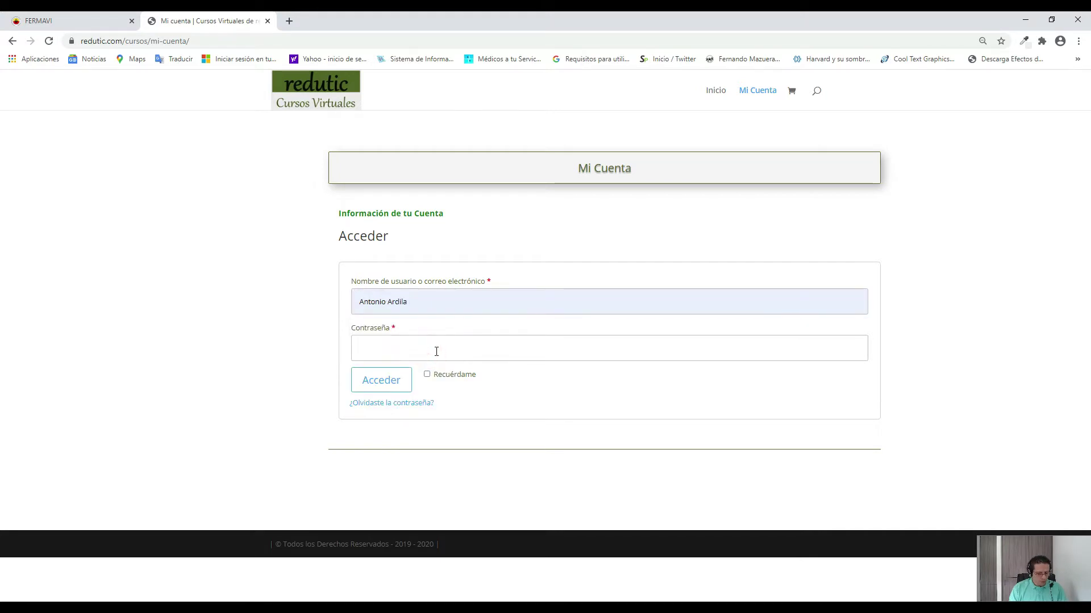
pyautogui.write('••••••••')
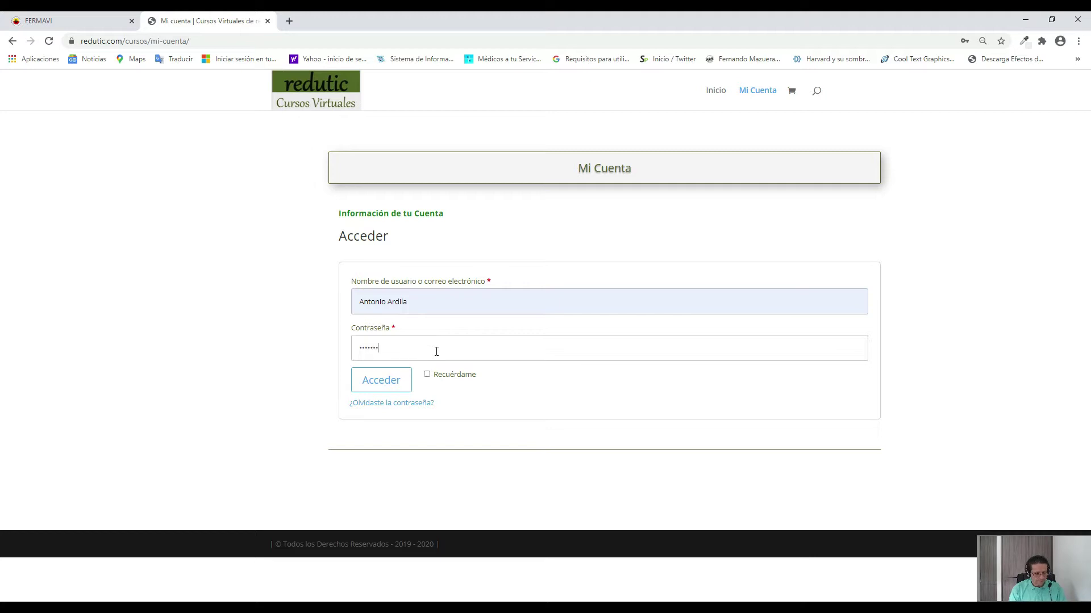
pyautogui.press('Return')
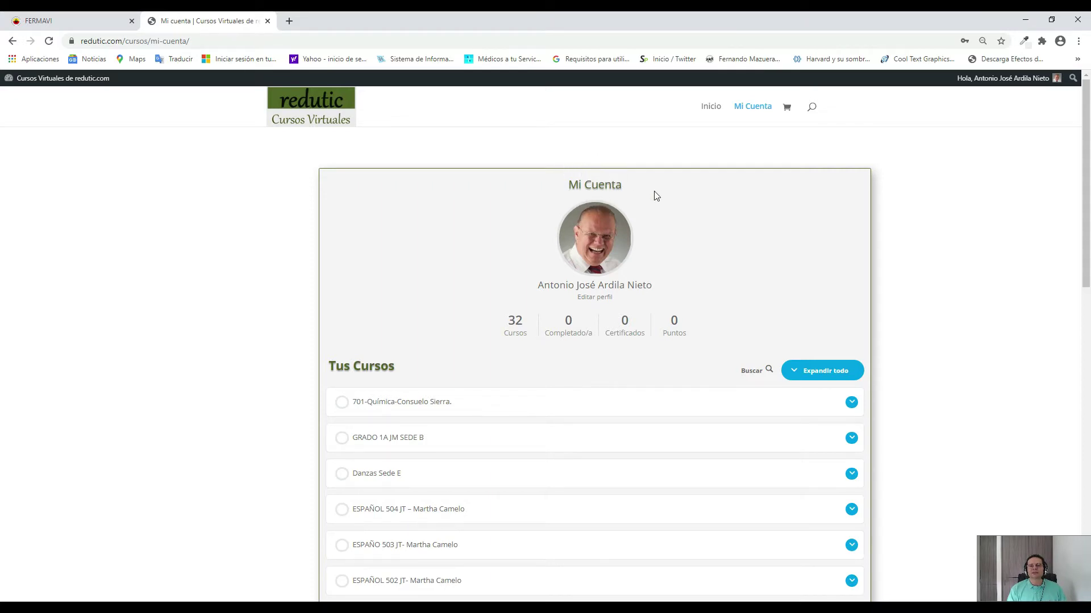
# Go to the redutic.com Escritorio admin dashboard from the admin bar's site menu.
pyautogui.moveTo(1017, 80)
pyautogui.moveTo(49, 82)
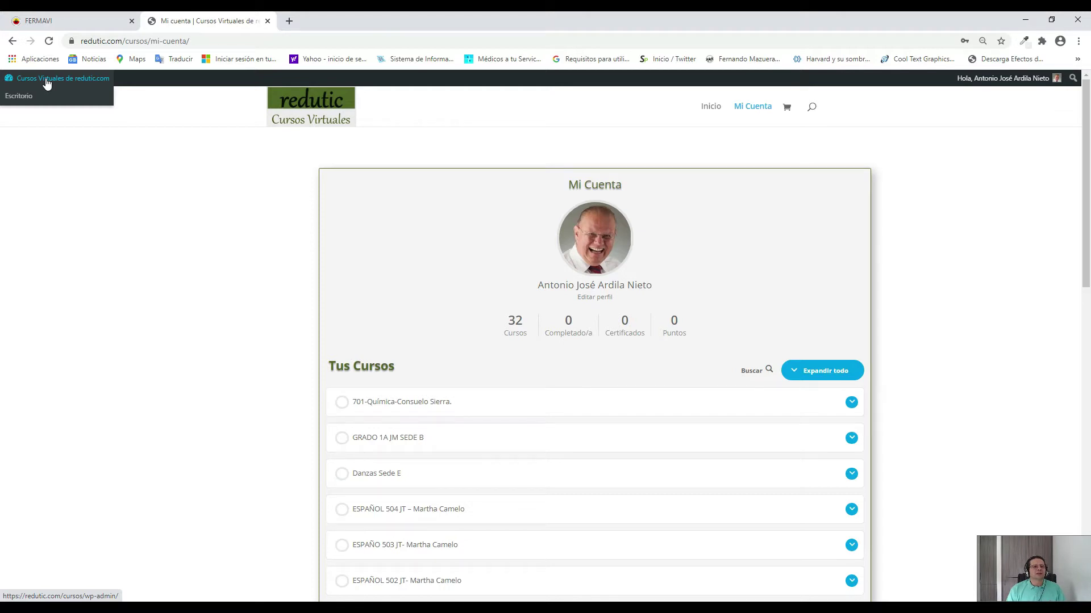
pyautogui.click(15, 100)
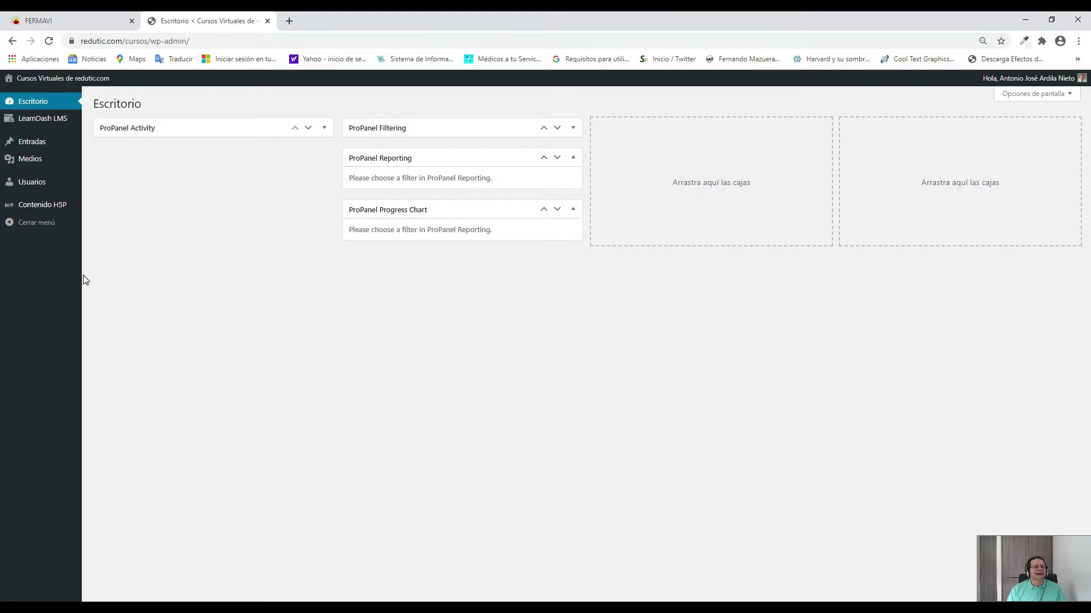
# Open the LearnDash Cursos list and start a new course.
pyautogui.moveTo(40, 121)
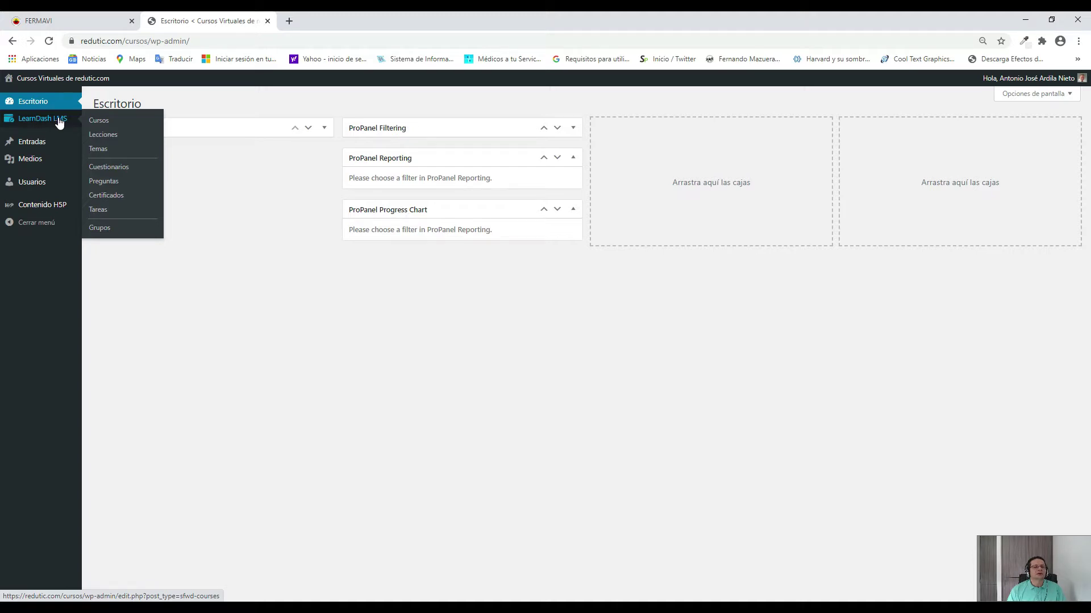
pyautogui.click(103, 125)
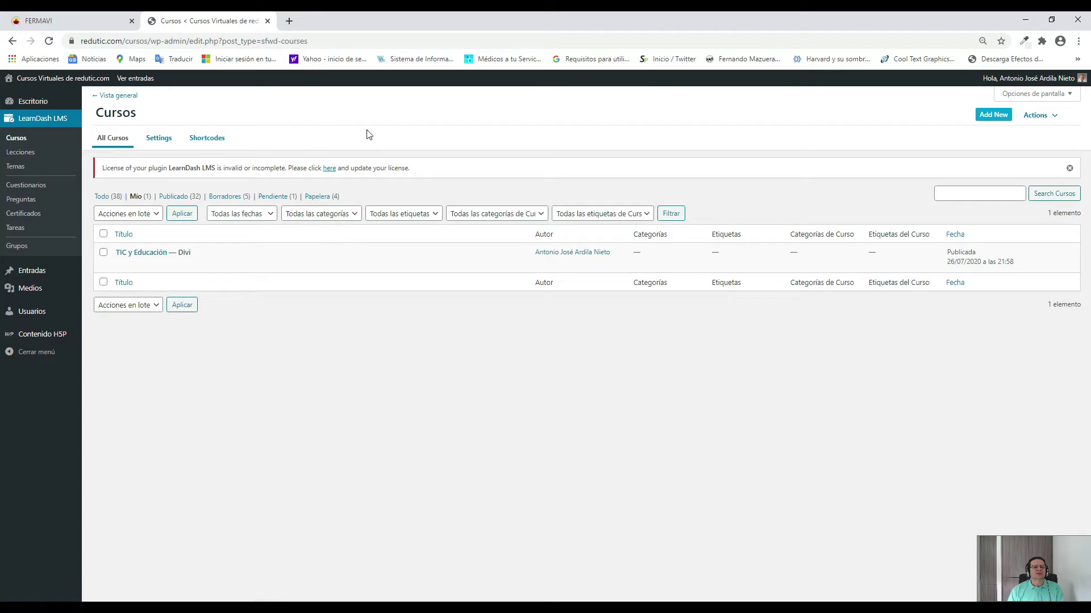
pyautogui.click(993, 116)
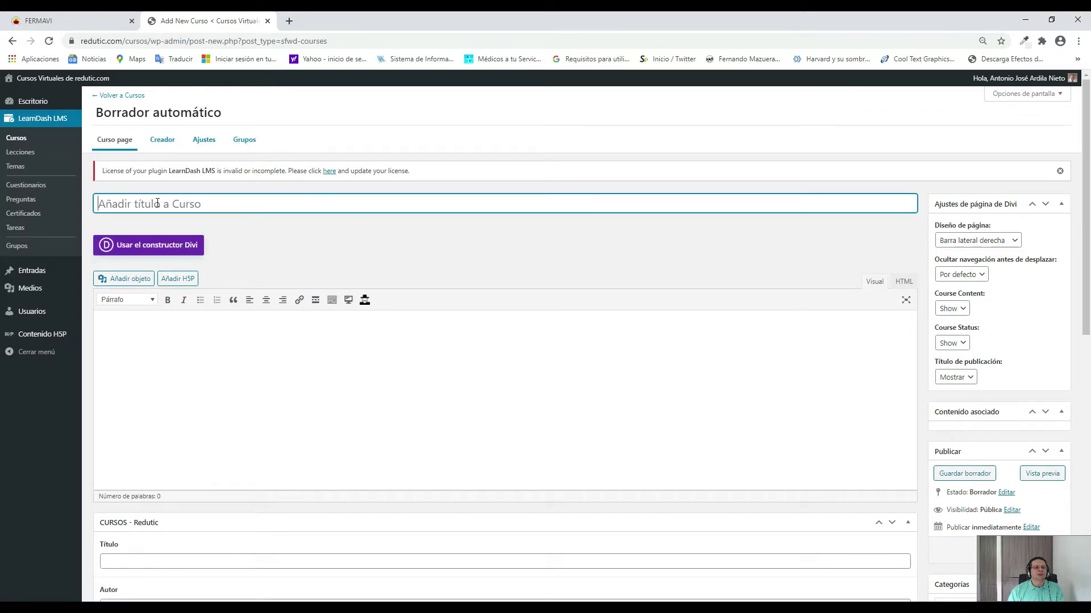
# Title the new LearnDash course 'Ecología 701'.
pyautogui.click(125, 203)
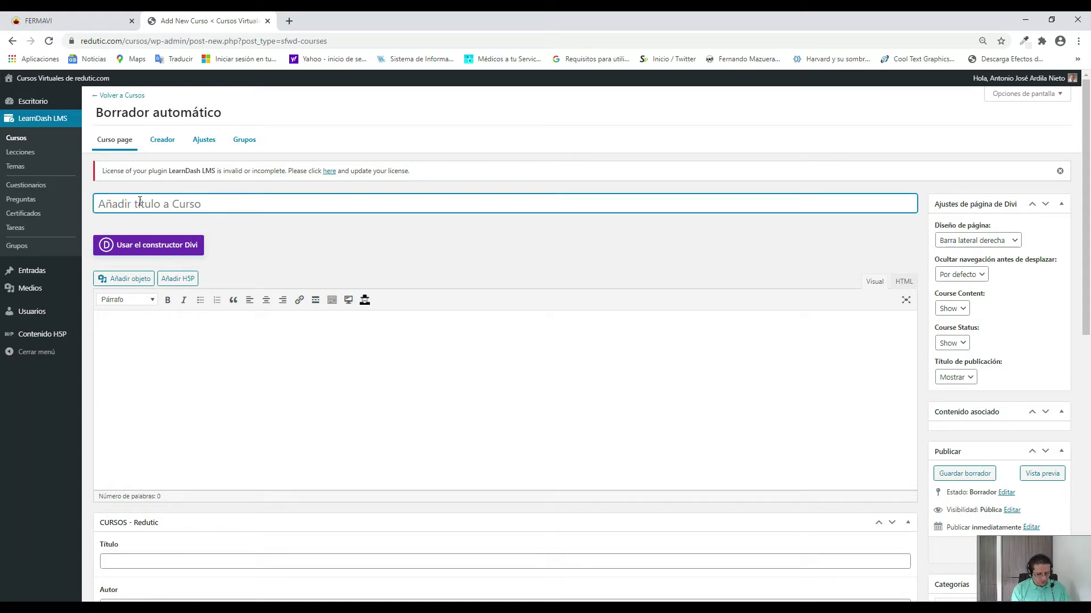
pyautogui.write('Bi')
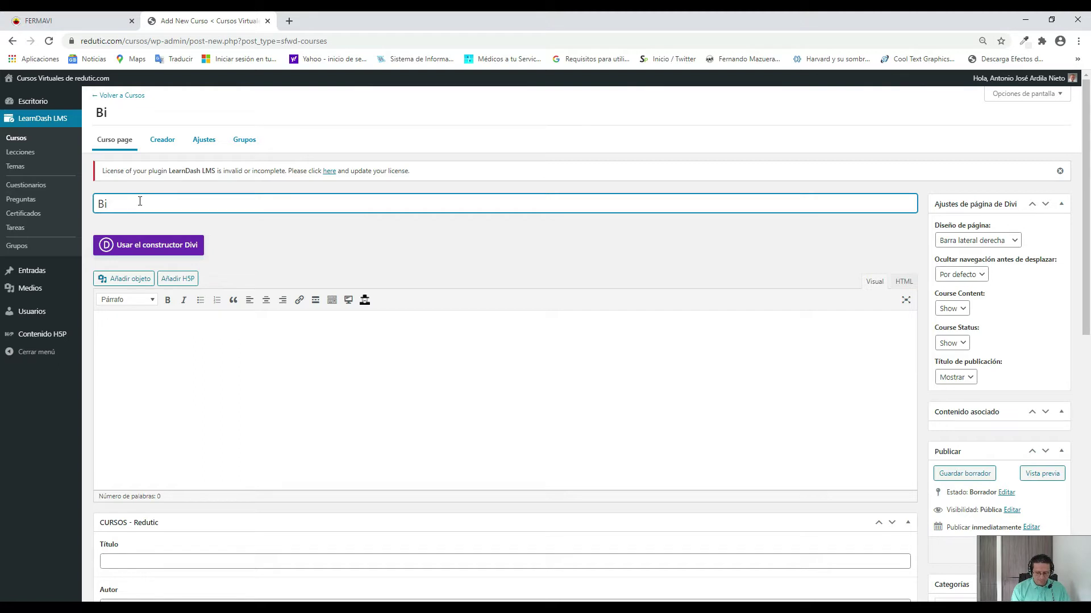
pyautogui.press('BackSpace')
pyautogui.press('BackSpace')
pyautogui.write('Ecología')
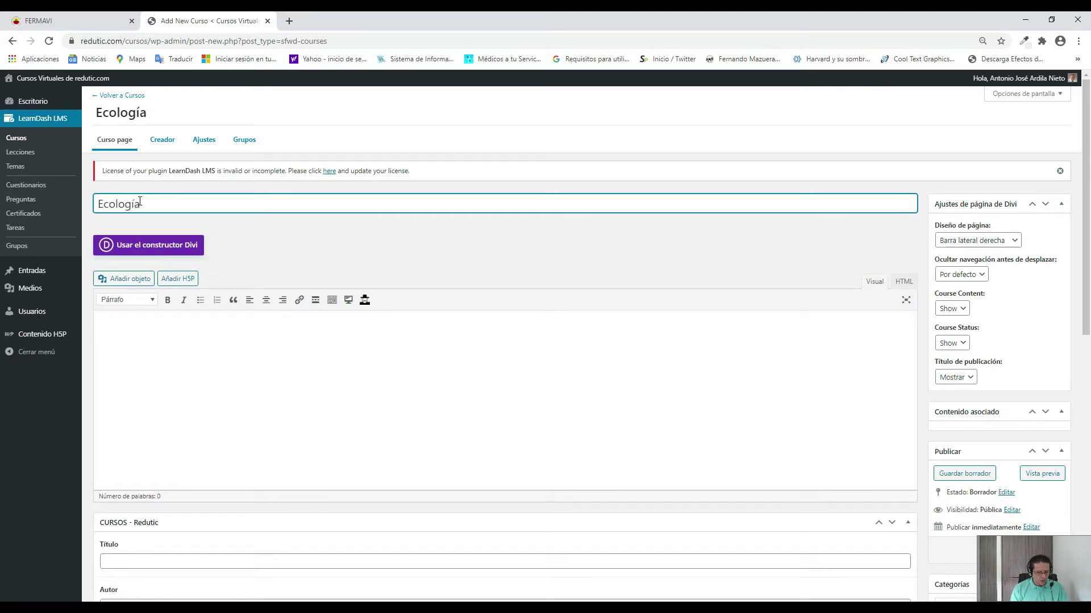
pyautogui.write(' 701')
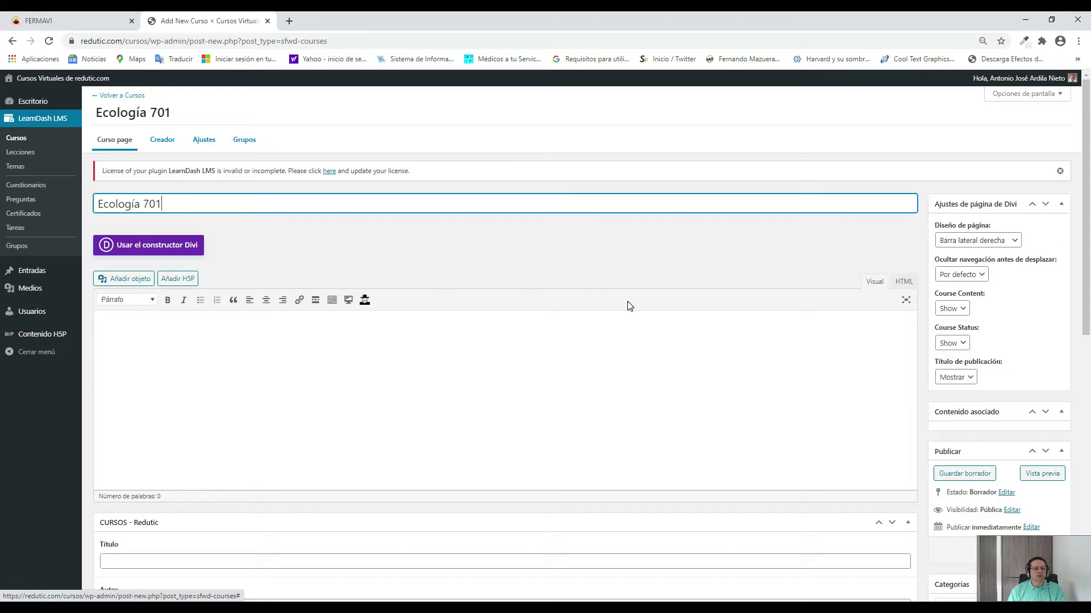
pyautogui.scroll(-3, 628, 303)
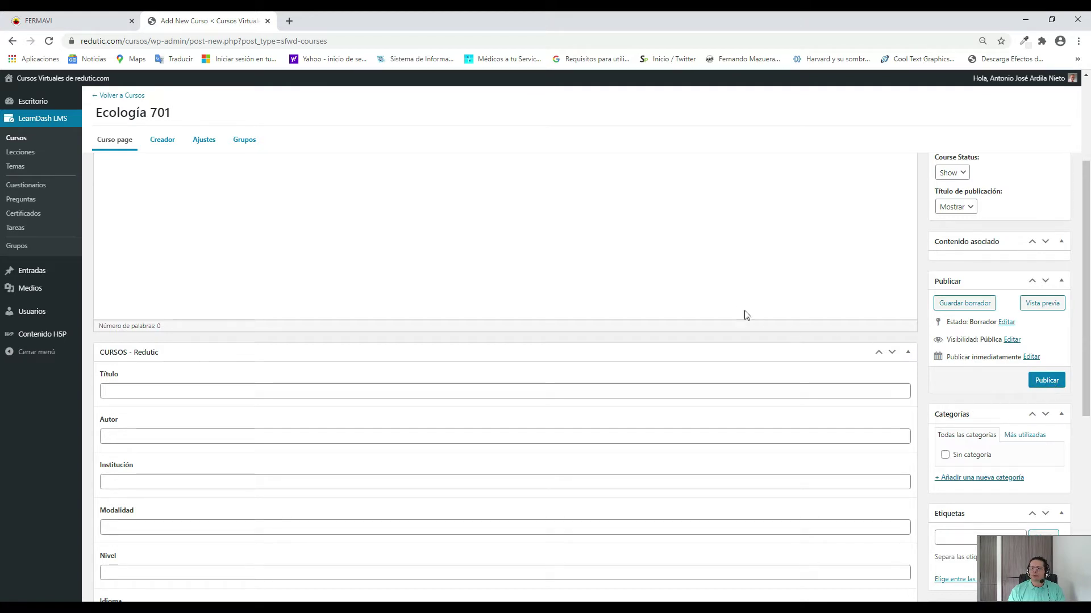
pyautogui.scroll(-4, 640, 298)
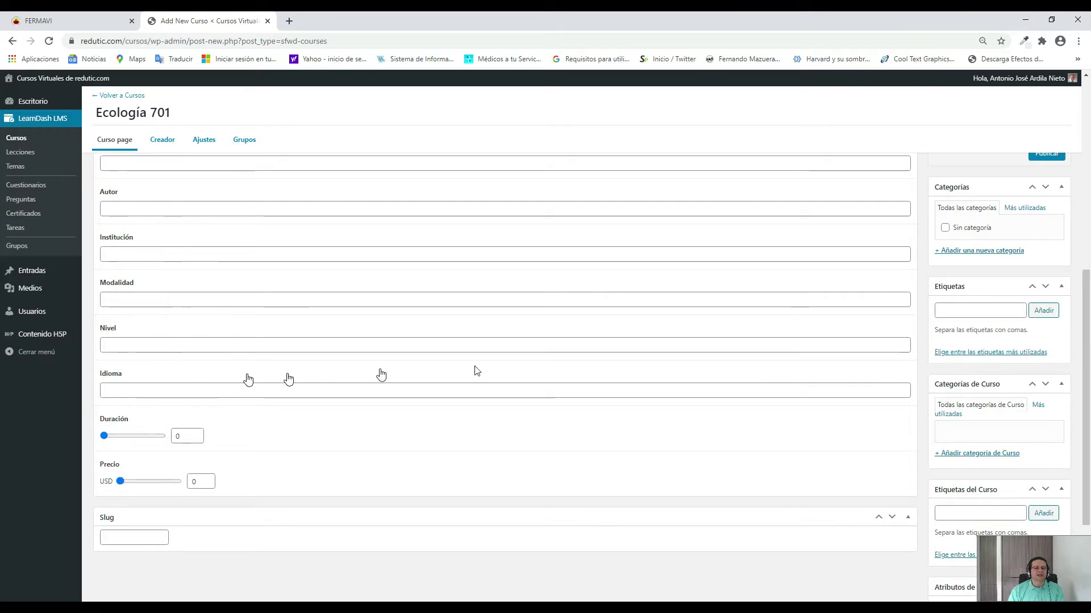
pyautogui.scroll(-3, 532, 370)
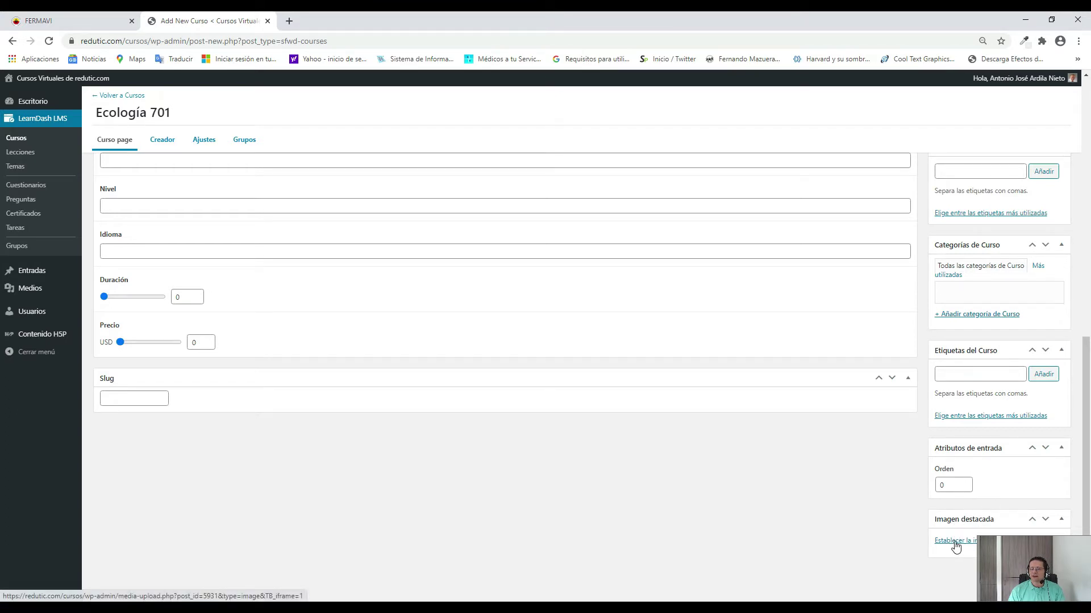
pyautogui.click(1052, 558)
pyautogui.moveTo(882, 563); pyautogui.dragTo(880, 565)
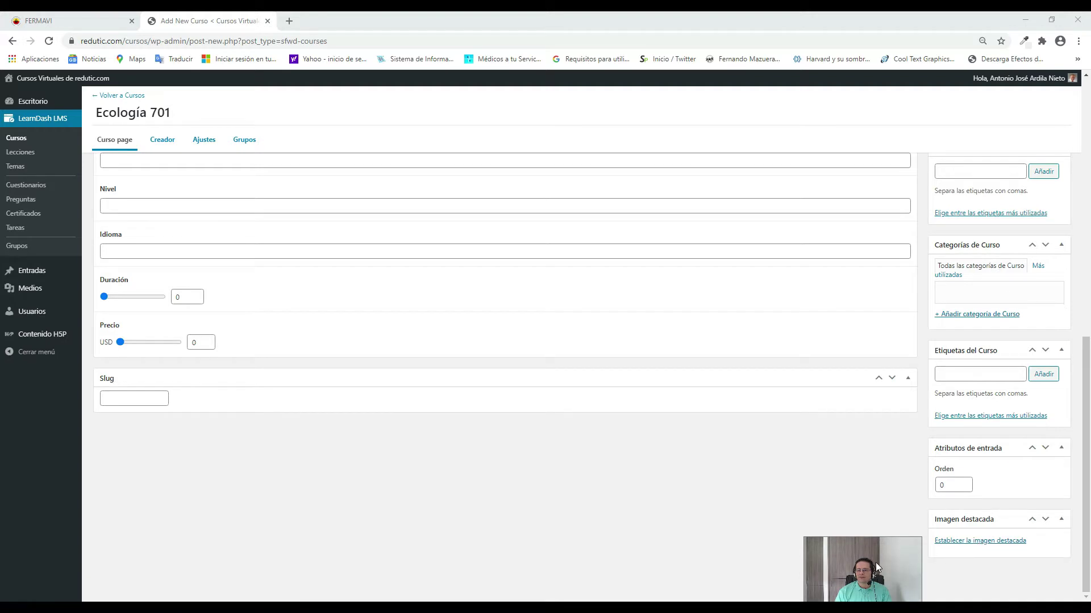
pyautogui.moveTo(875, 562); pyautogui.dragTo(1038, 562)
pyautogui.scroll(10, 621, 419)
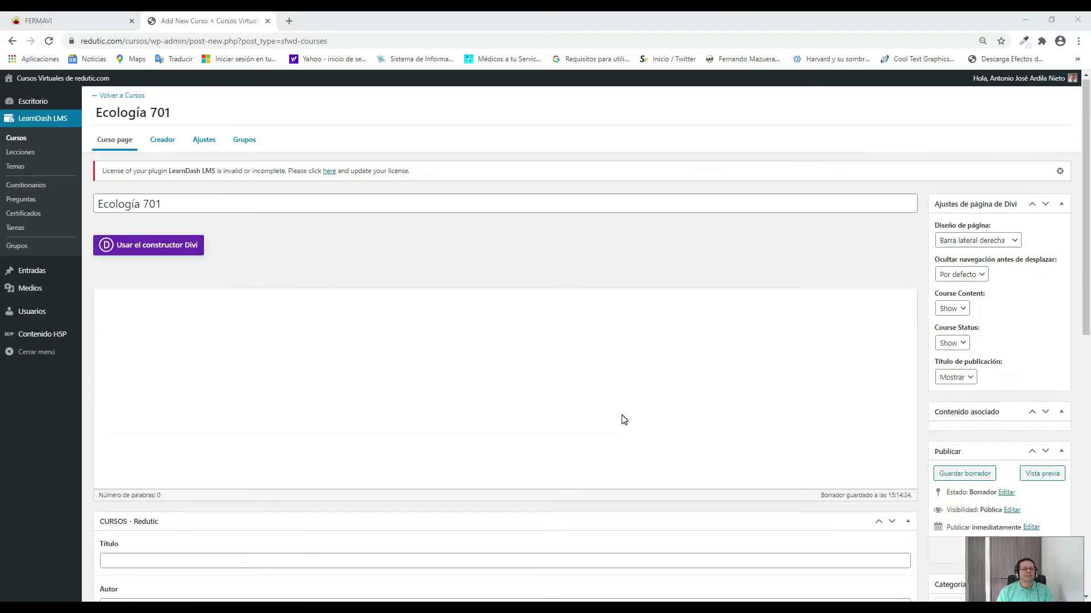
# Switch the Ecología 701 course to the Divi builder to reach its layout start options.
pyautogui.click(152, 249)
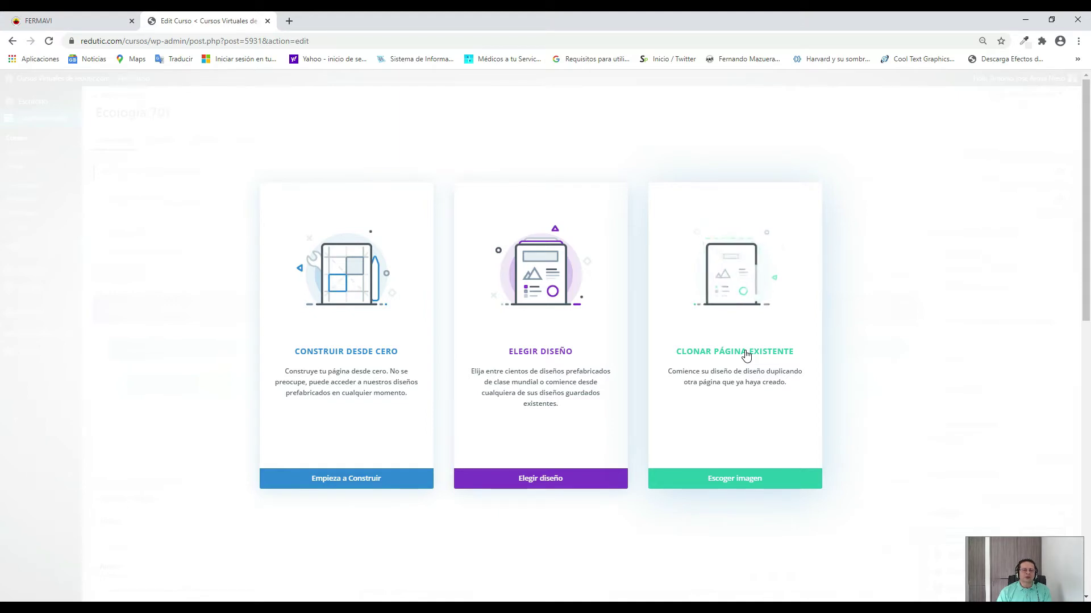
# Choose to build the Ecología 701 page from scratch in Divi.
pyautogui.click(339, 354)
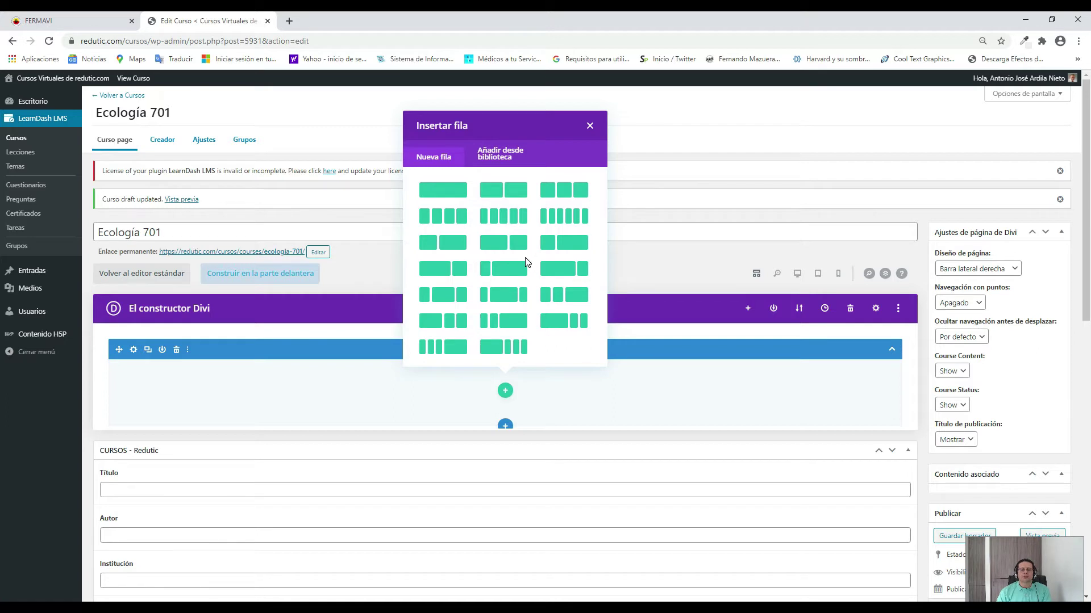
pyautogui.click(443, 193)
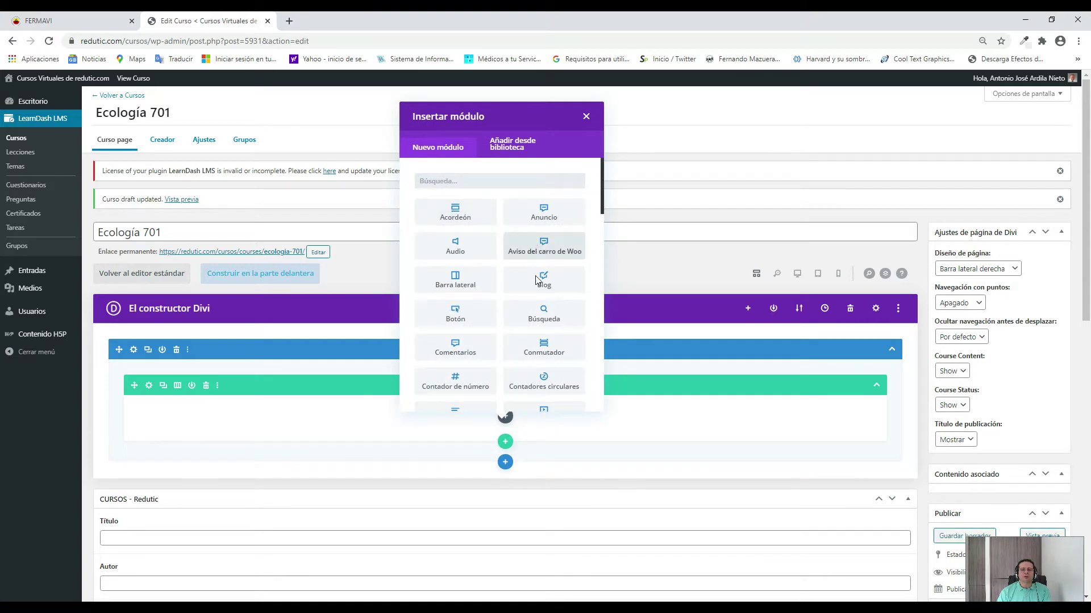
pyautogui.scroll(-2, 528, 277)
pyautogui.scroll(-8, 528, 277)
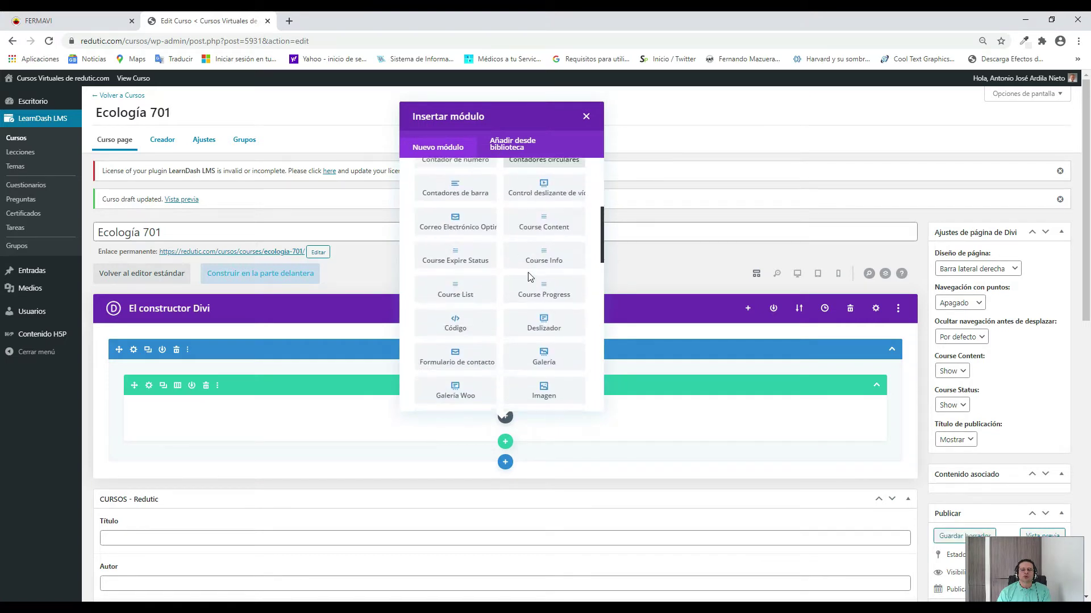
pyautogui.scroll(-8, 529, 278)
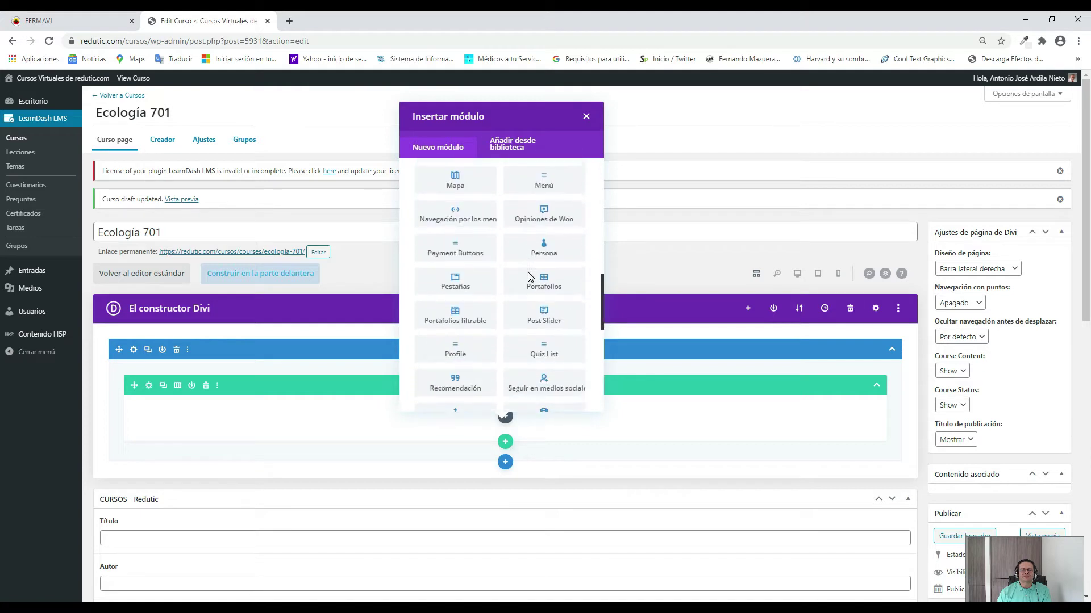
pyautogui.scroll(3, 528, 277)
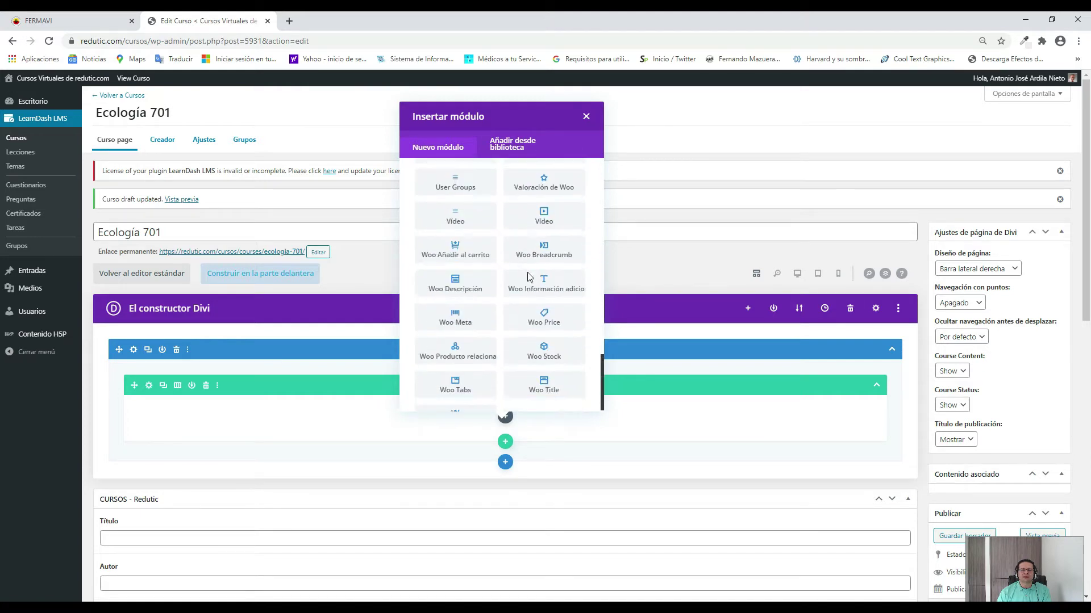
pyautogui.scroll(12, 528, 277)
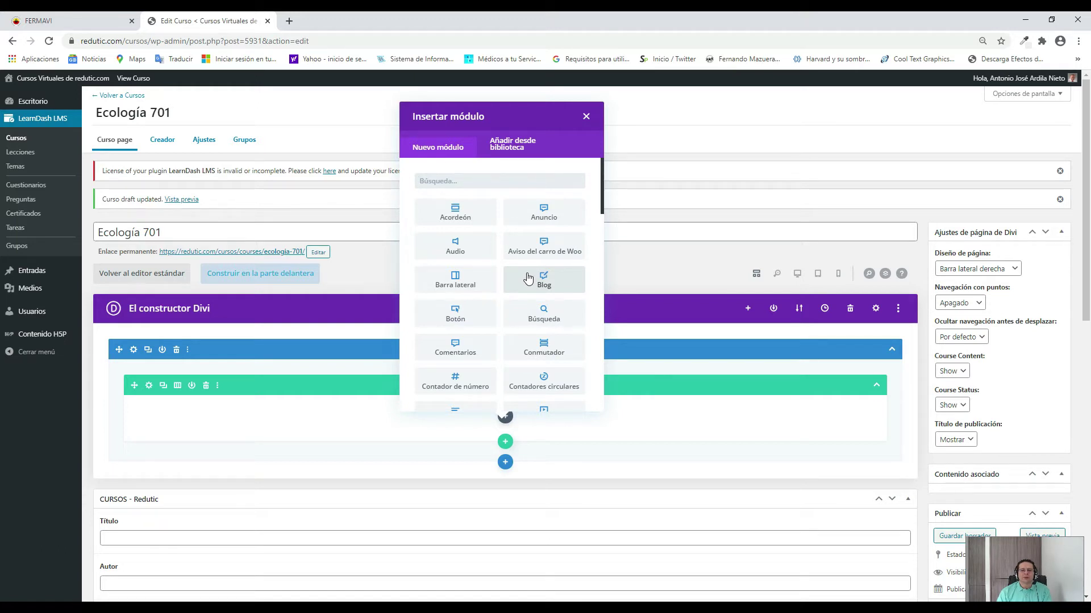
pyautogui.scroll(-2, 534, 278)
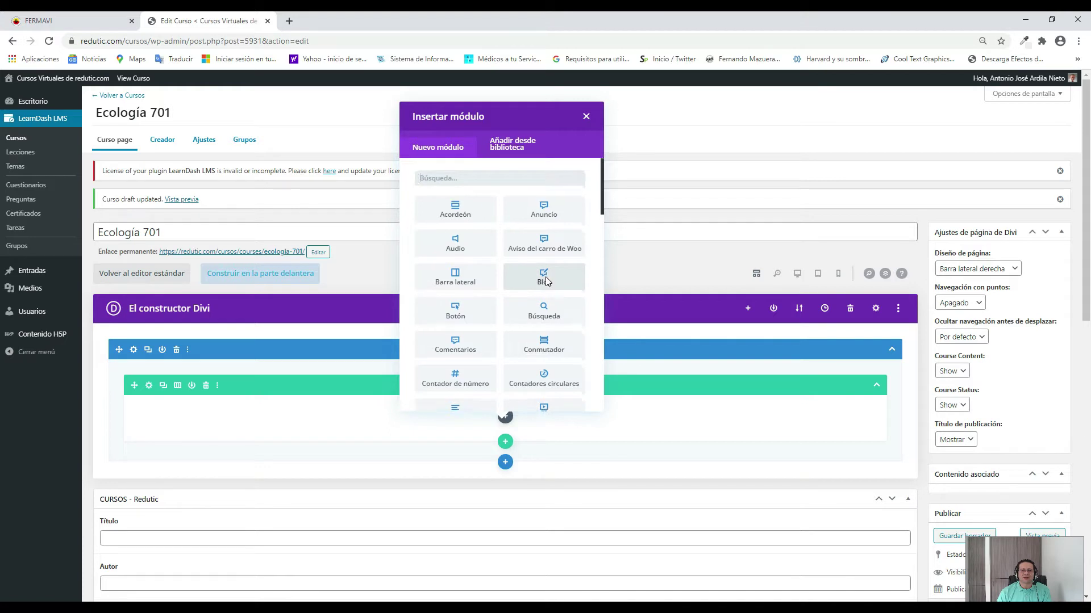
pyautogui.scroll(-2, 523, 275)
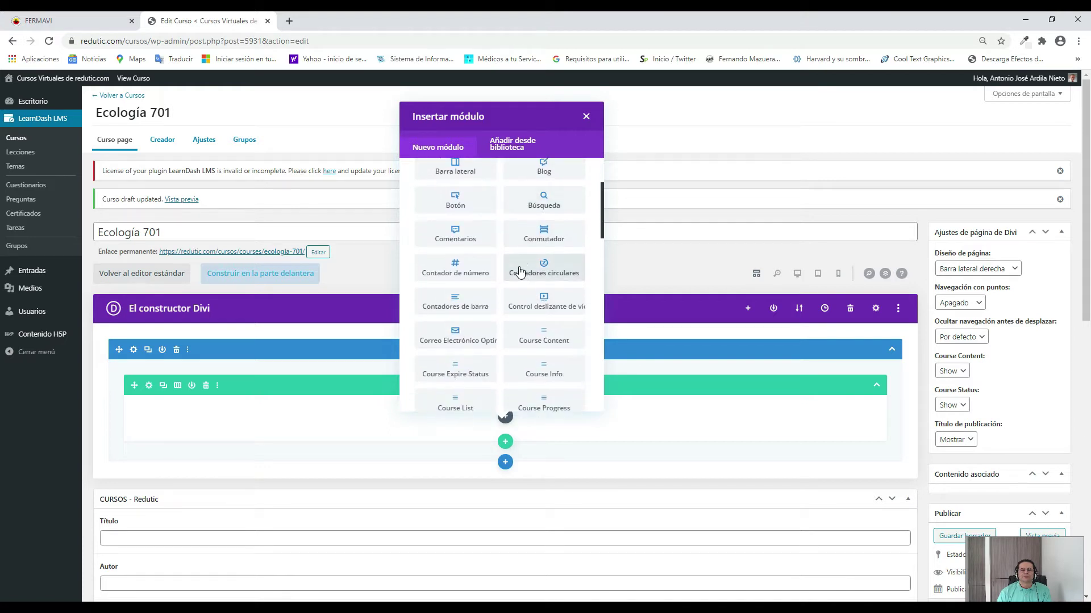
pyautogui.scroll(-4, 519, 273)
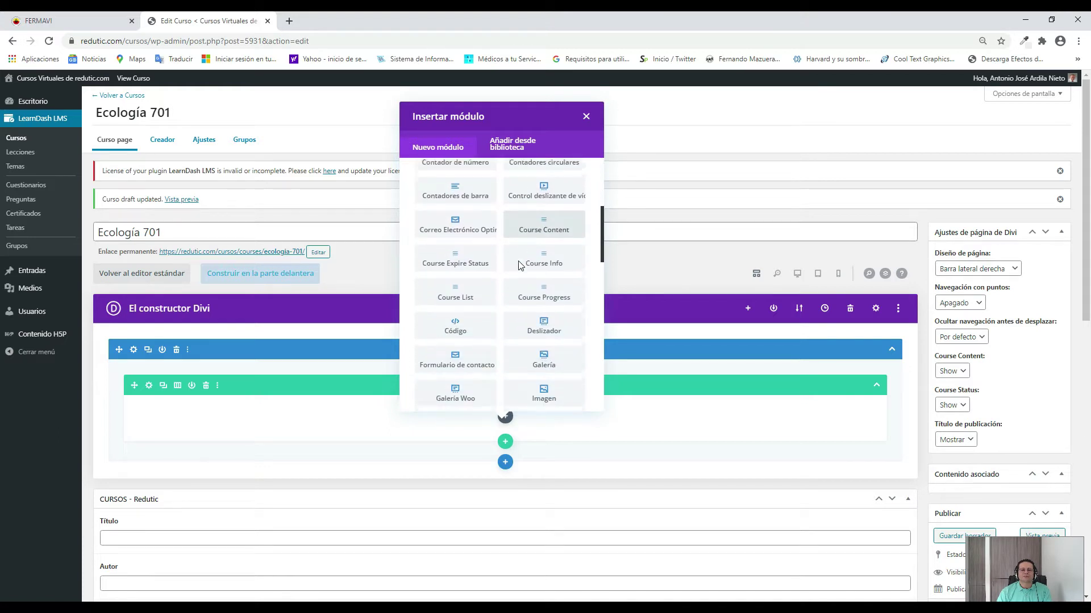
pyautogui.scroll(-2, 519, 257)
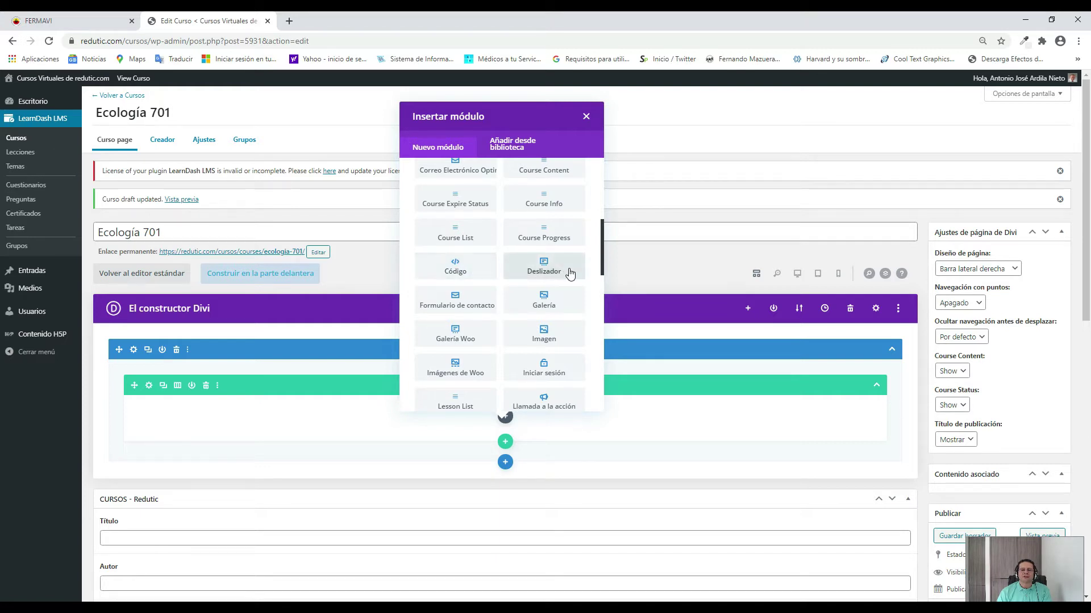
pyautogui.scroll(-1, 565, 267)
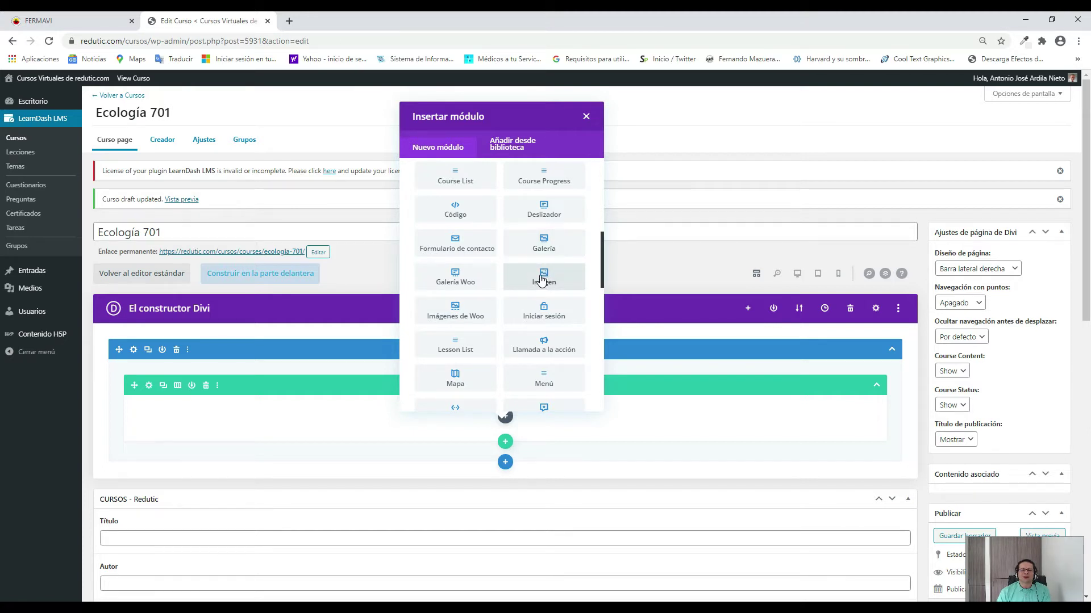
pyautogui.scroll(-1, 541, 278)
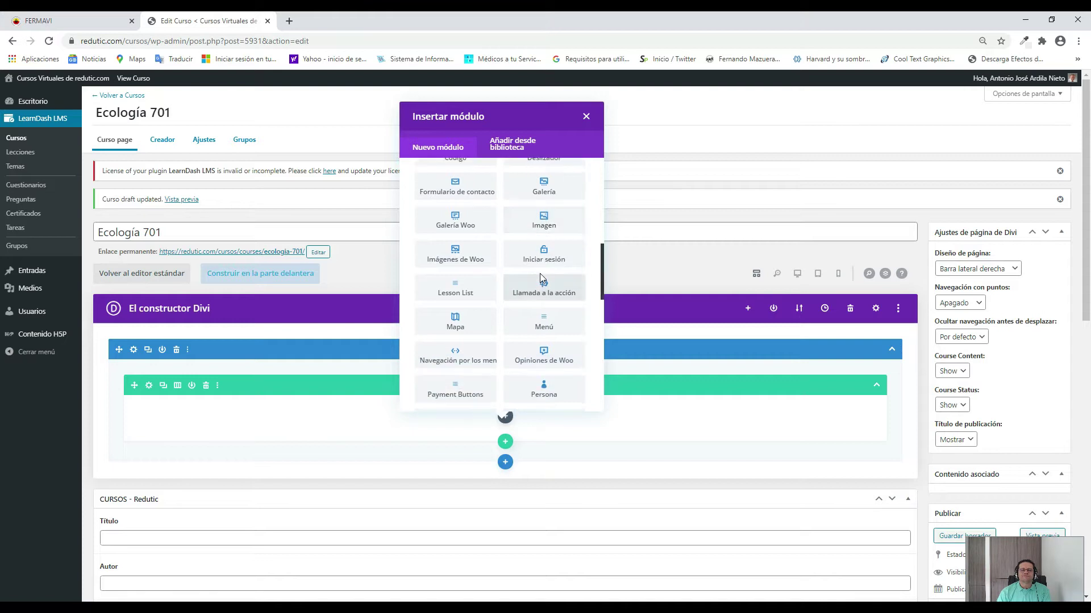
pyautogui.scroll(-1, 542, 269)
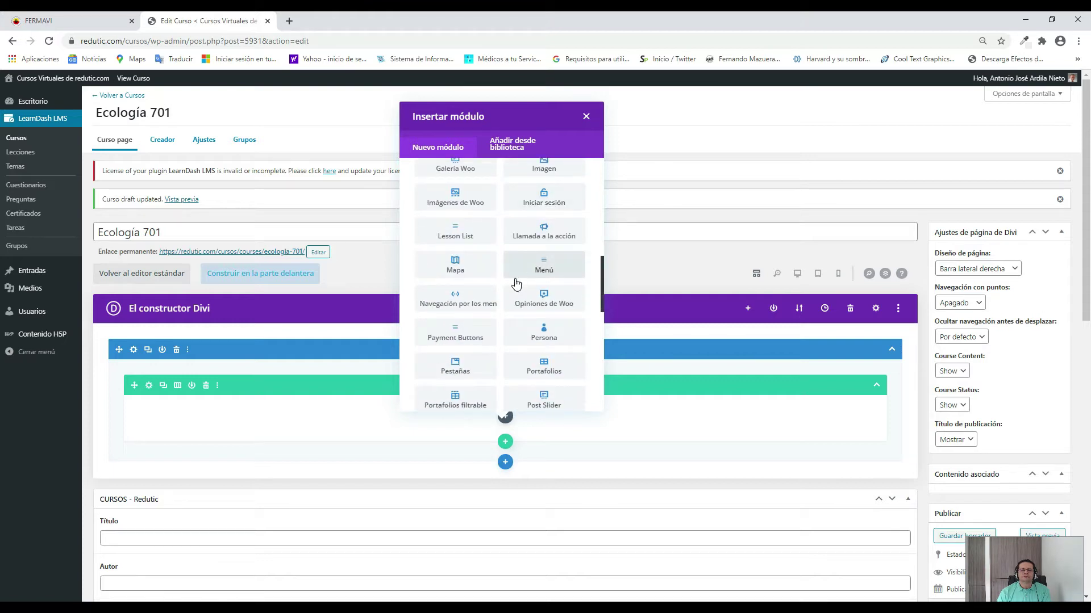
pyautogui.scroll(-1, 521, 283)
pyautogui.scroll(-1, 520, 282)
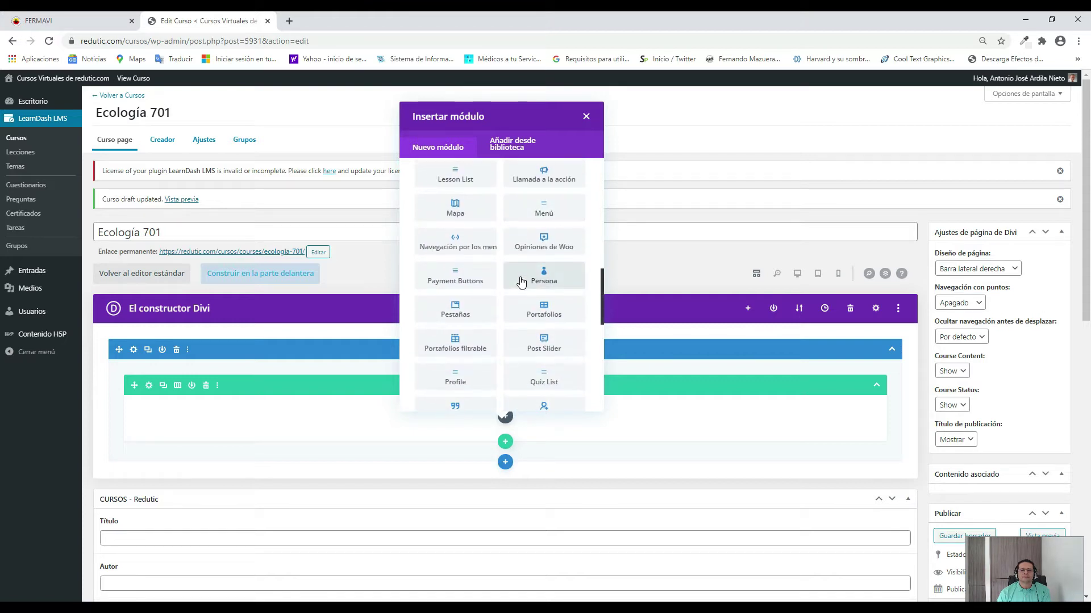
pyautogui.scroll(-1, 506, 276)
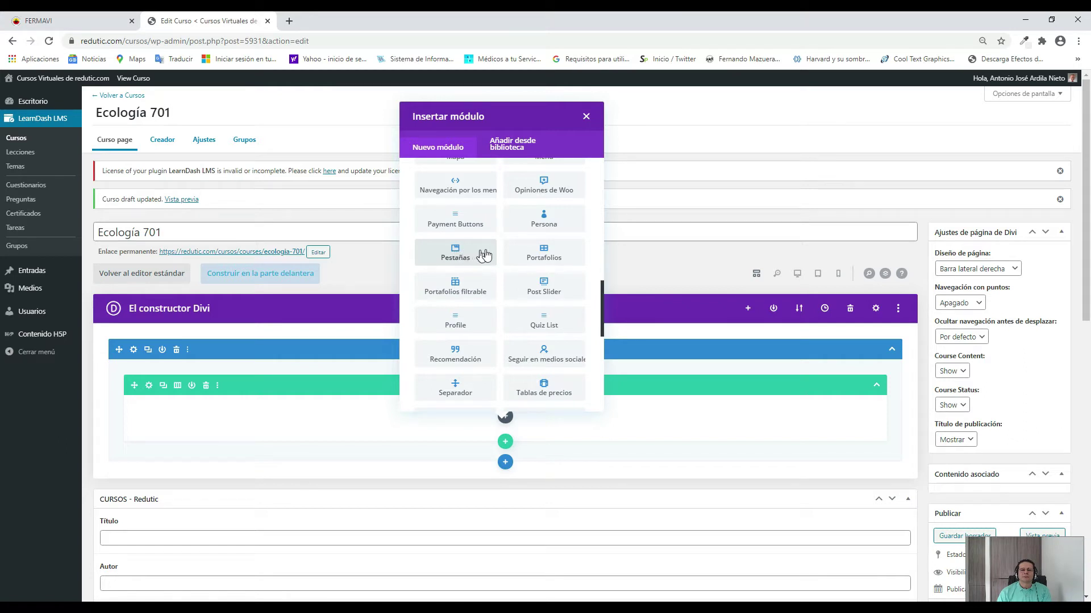
pyautogui.scroll(-1, 539, 247)
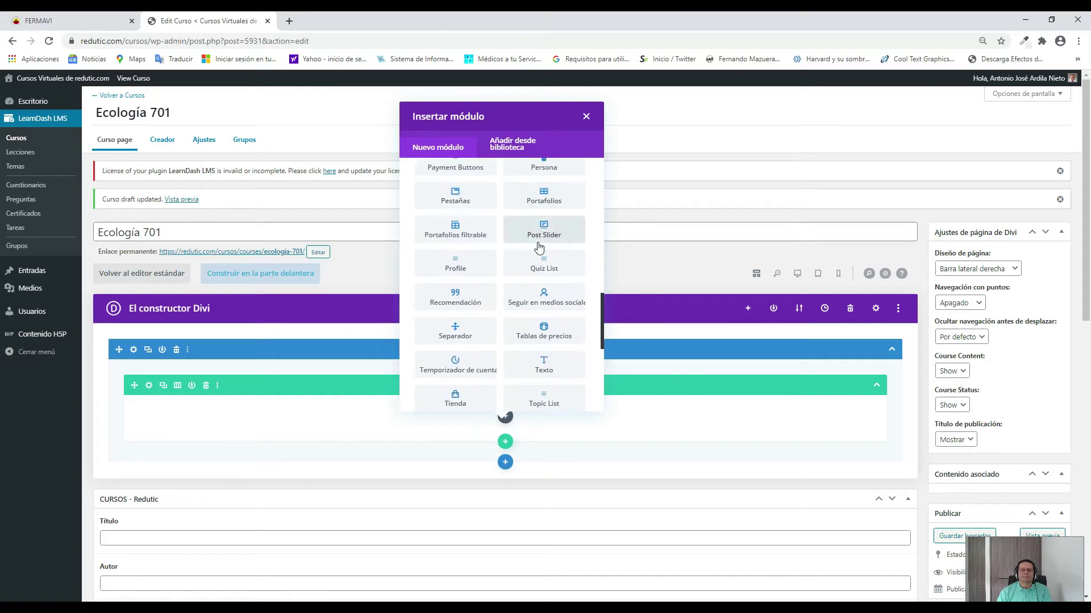
pyautogui.scroll(-1, 540, 248)
pyautogui.scroll(-1, 539, 247)
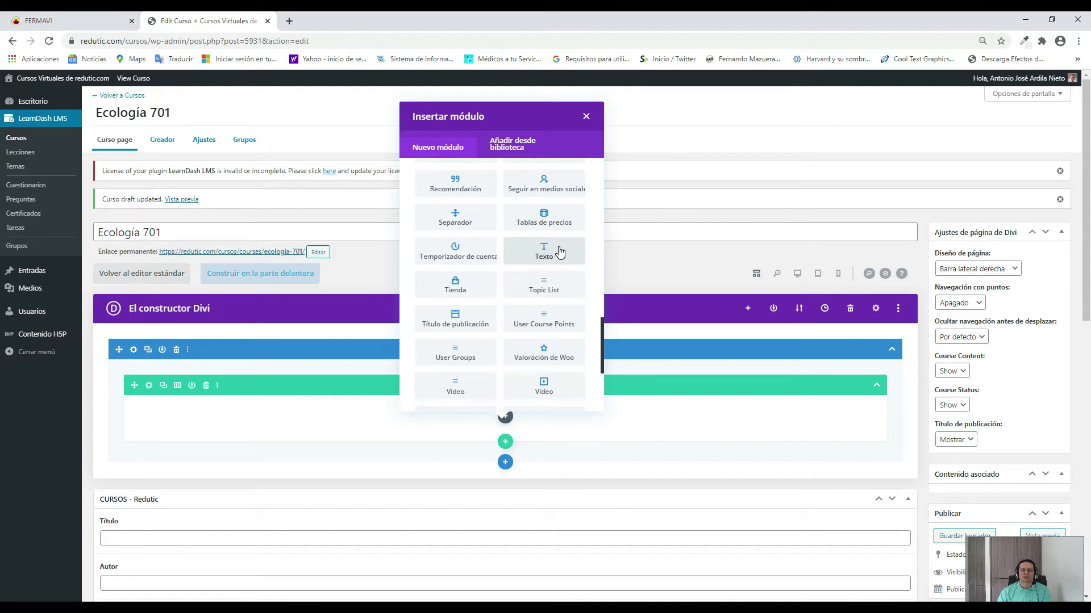
pyautogui.scroll(-1, 560, 252)
pyautogui.scroll(-1, 560, 252)
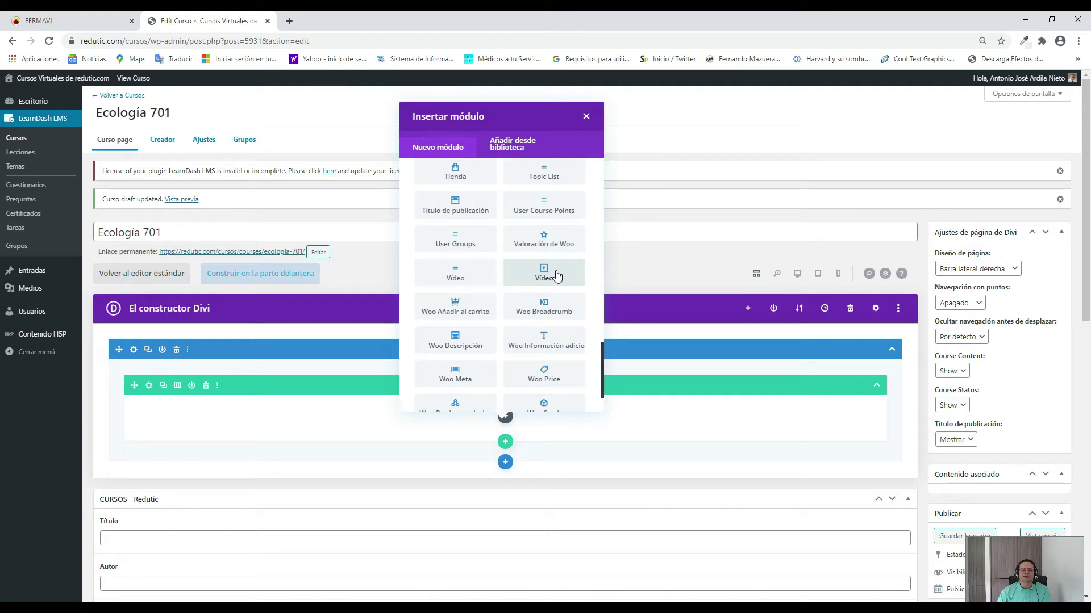
pyautogui.scroll(-3, 556, 276)
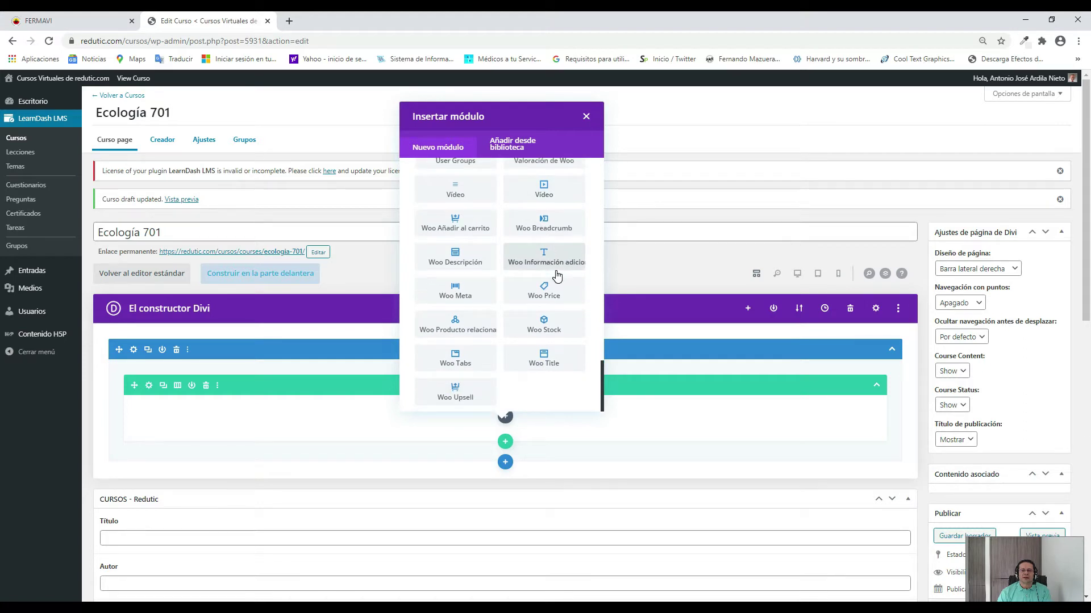
pyautogui.scroll(10, 556, 275)
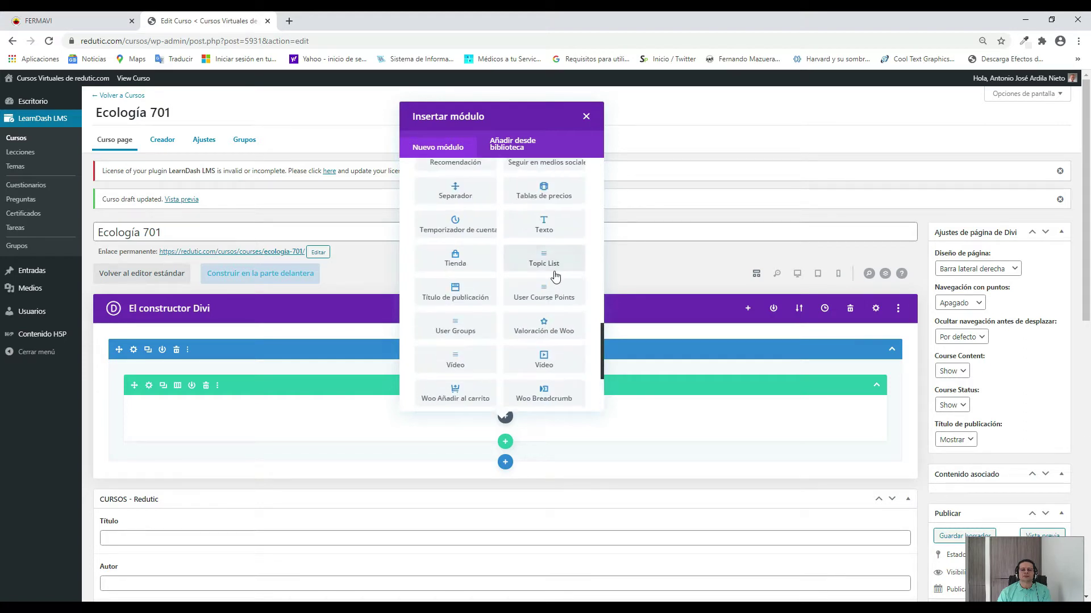
pyautogui.scroll(6, 555, 277)
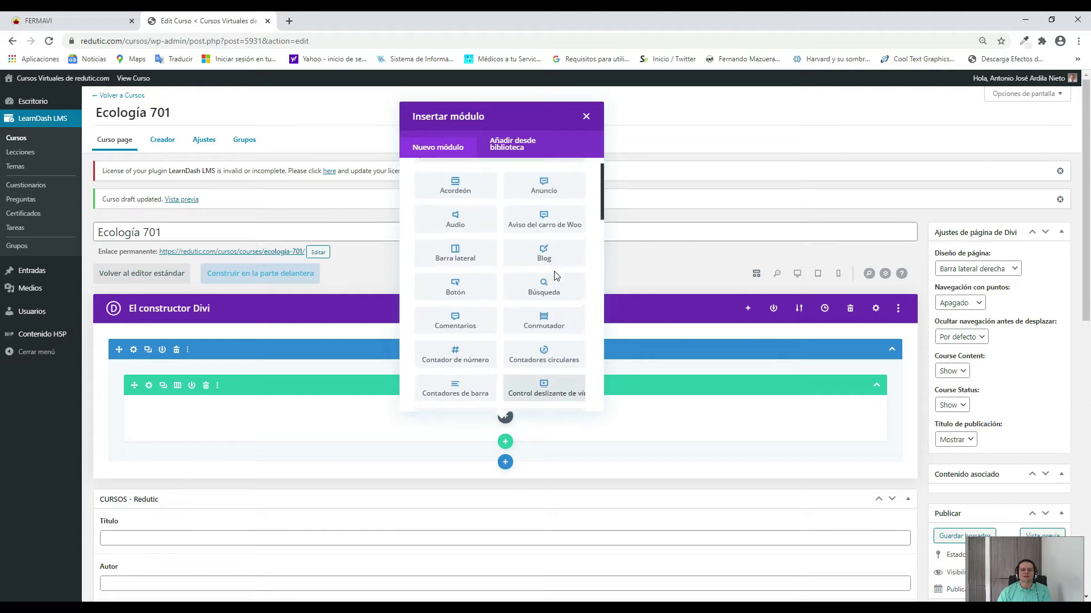
pyautogui.scroll(2, 554, 276)
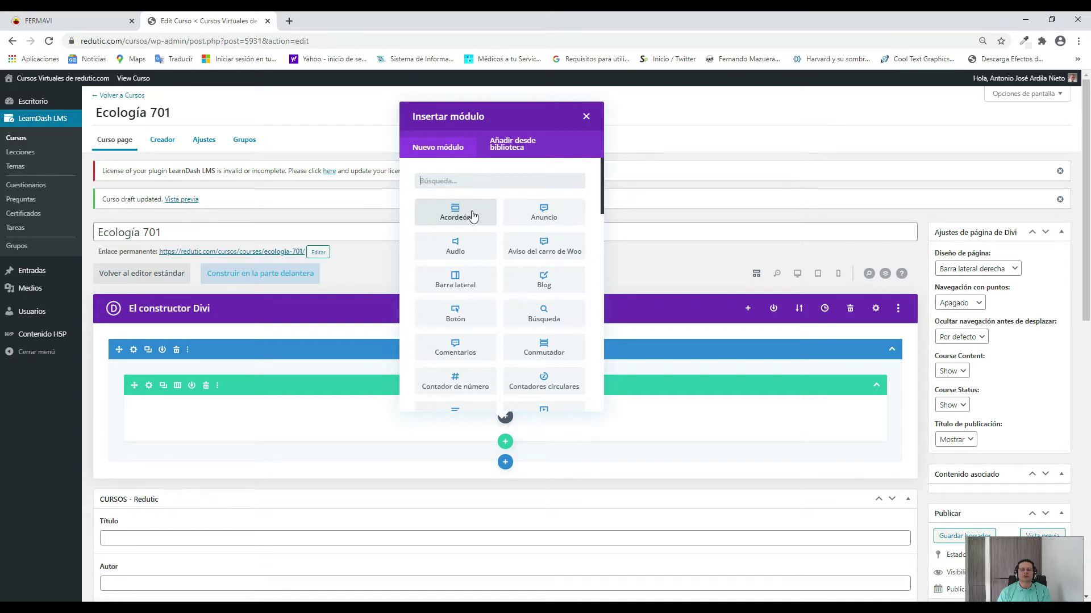
pyautogui.scroll(-6, 472, 216)
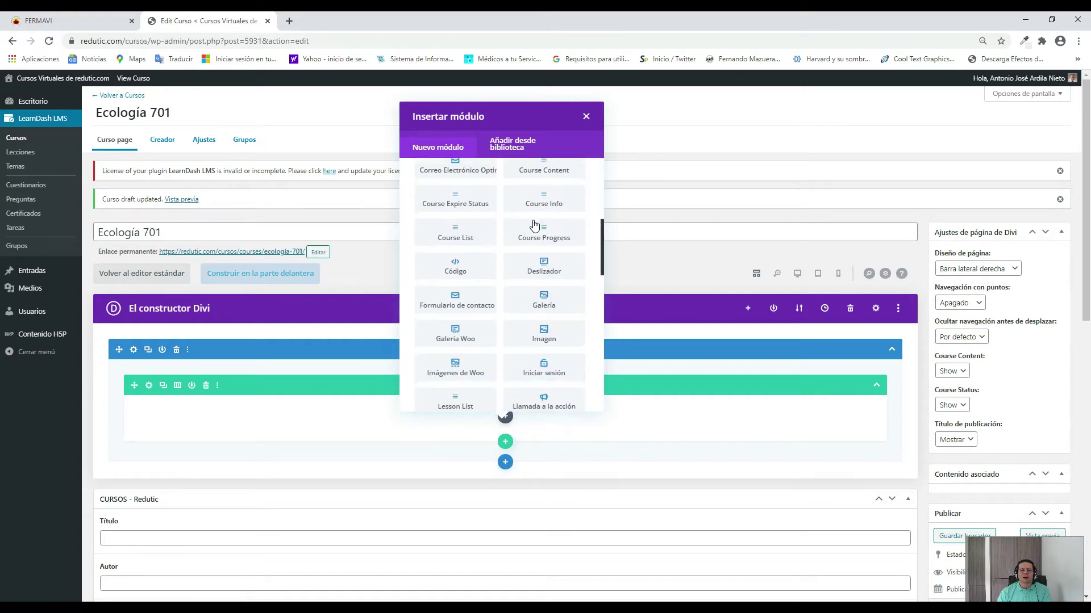
pyautogui.scroll(-5, 534, 225)
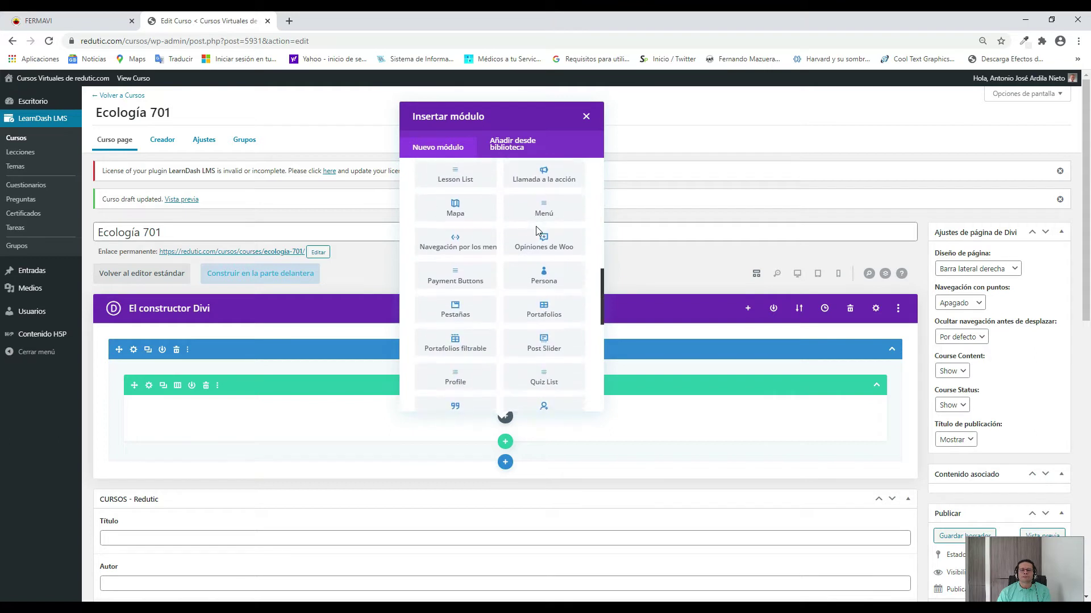
pyautogui.scroll(-3, 535, 230)
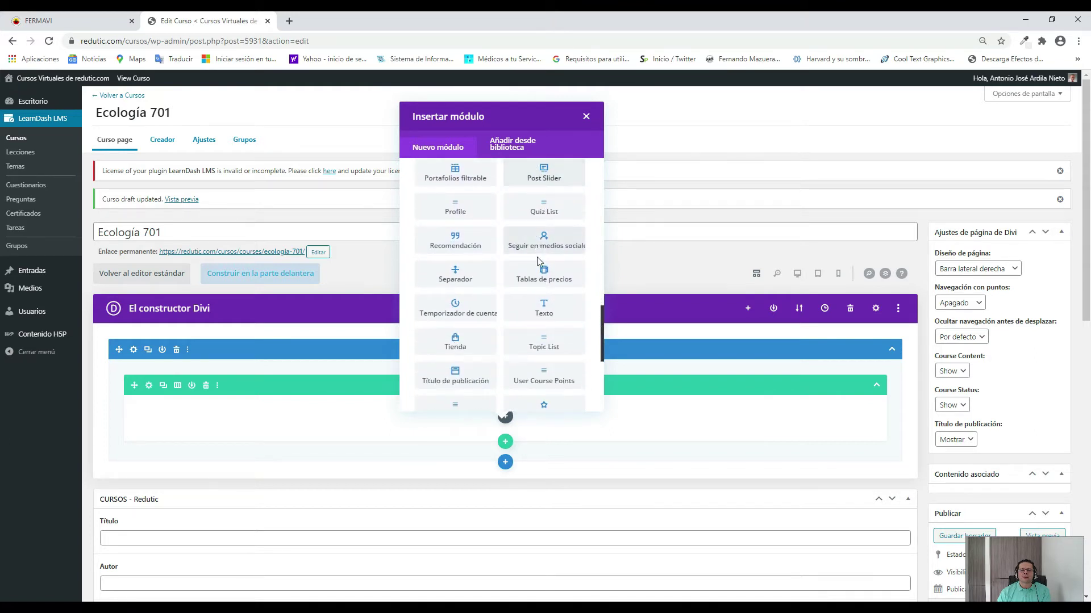
# Add a text module reading 'CURSO DE ECOLOGÍA' with a professor credit line beneath it.
pyautogui.click(547, 310)
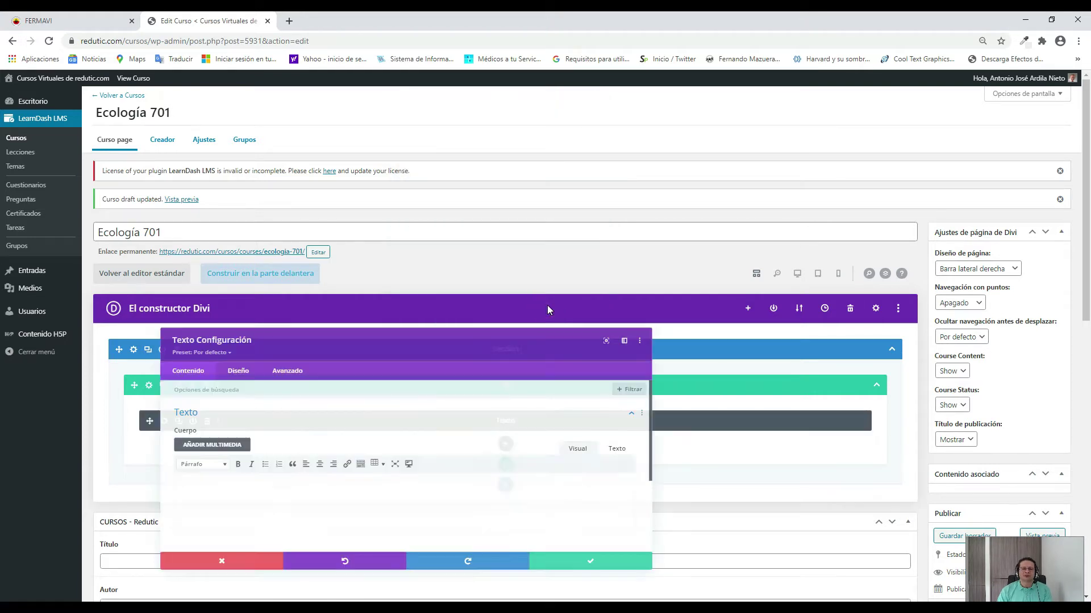
pyautogui.scroll(-3, 547, 305)
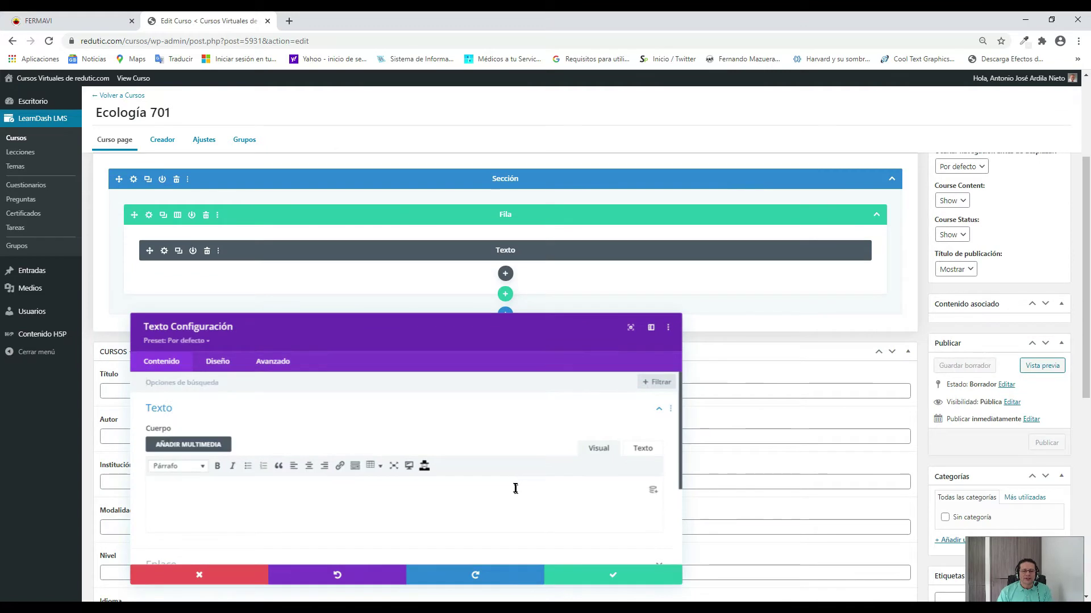
pyautogui.scroll(-3, 516, 486)
pyautogui.scroll(2, 426, 471)
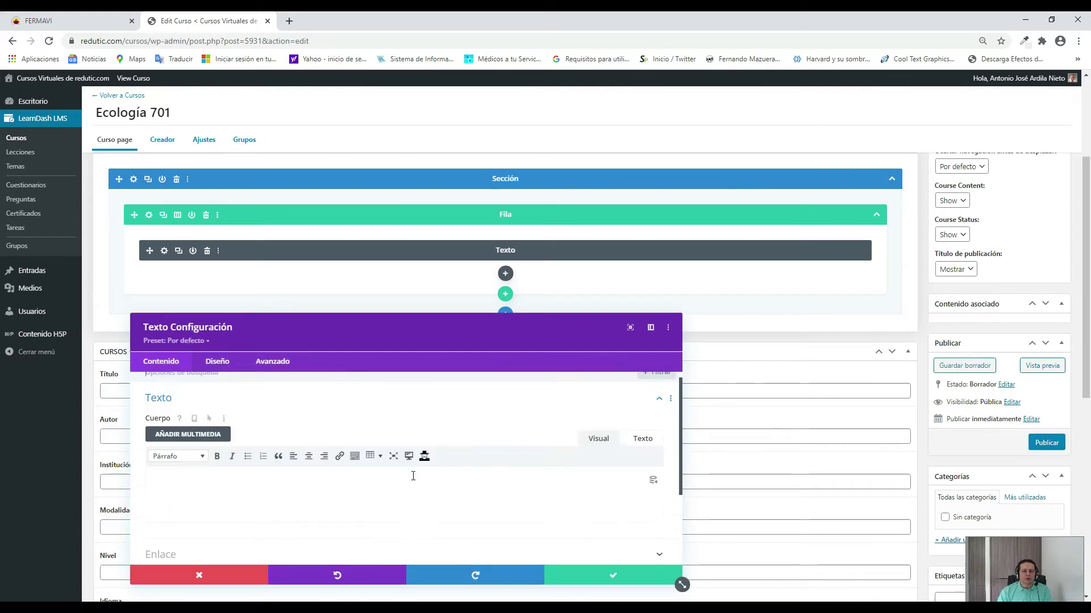
pyautogui.scroll(-1, 413, 477)
pyautogui.click(410, 425)
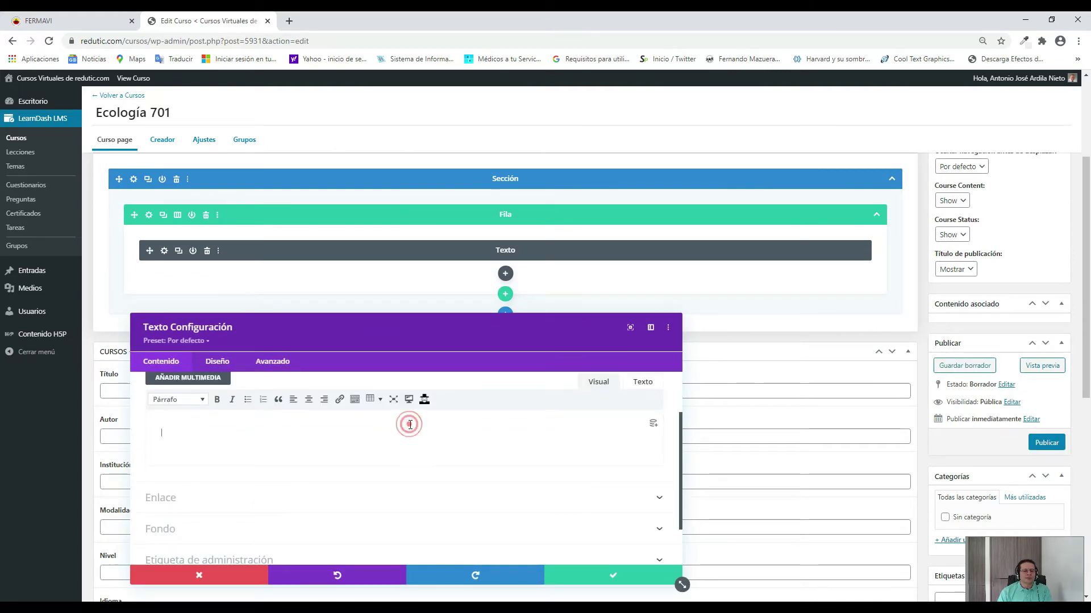
pyautogui.write('C')
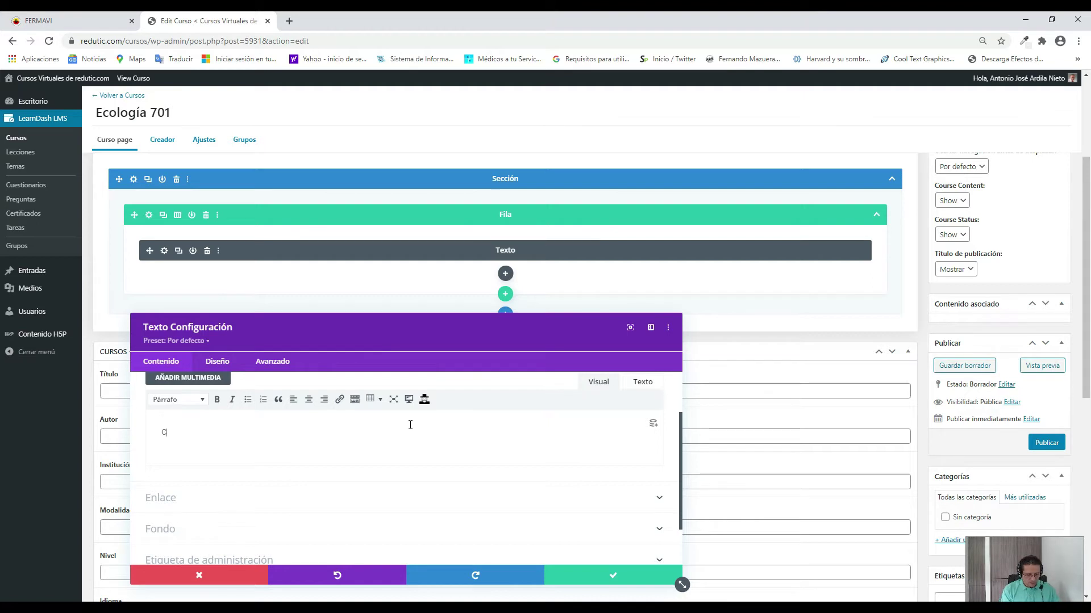
pyautogui.write('URSO DE ECOLOGÍA')
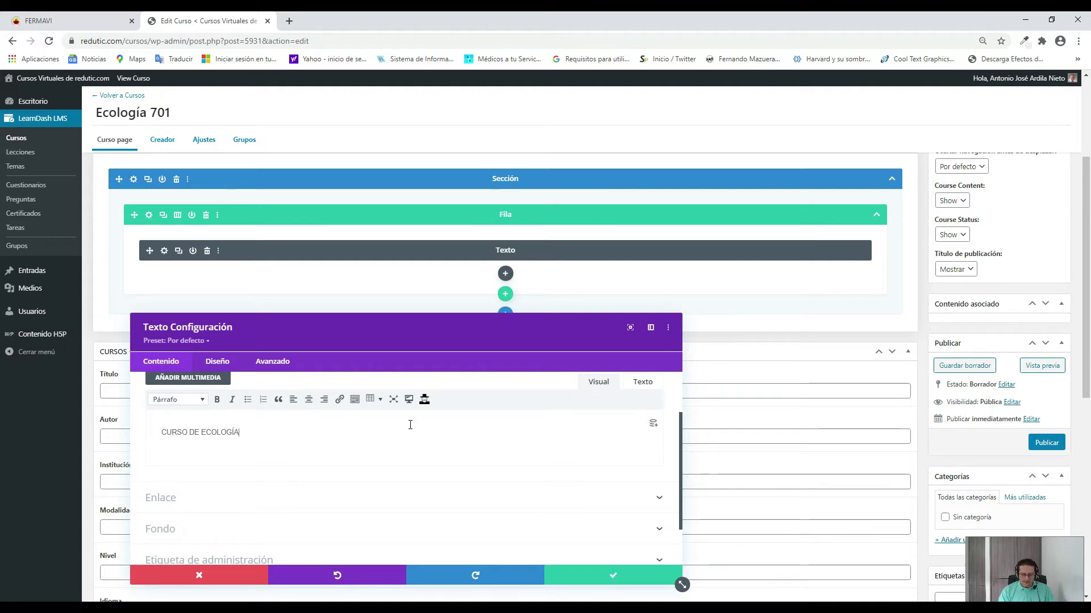
pyautogui.press('Return')
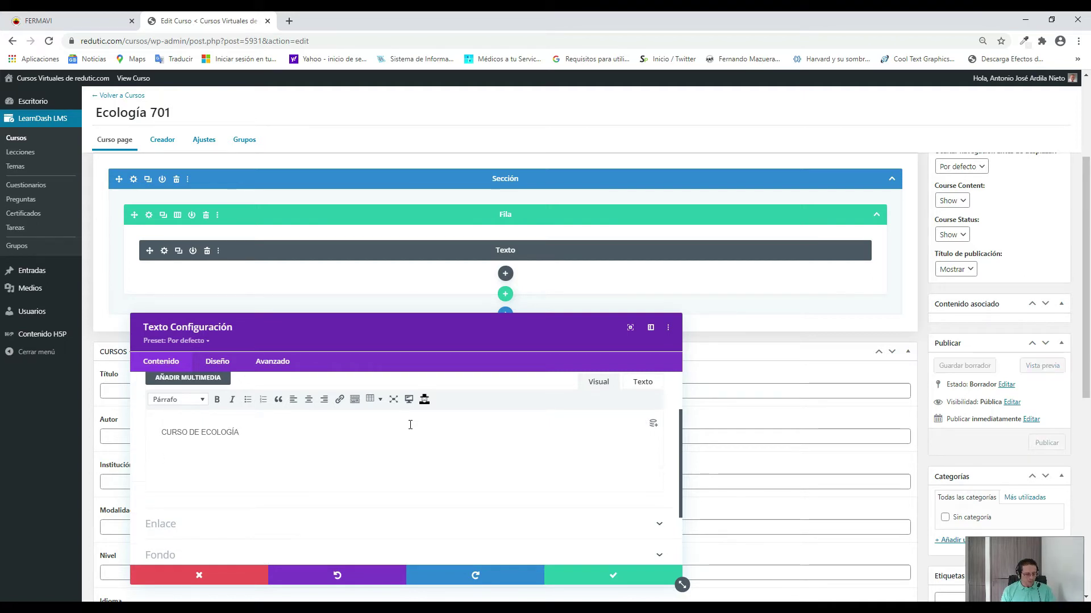
pyautogui.write('P')
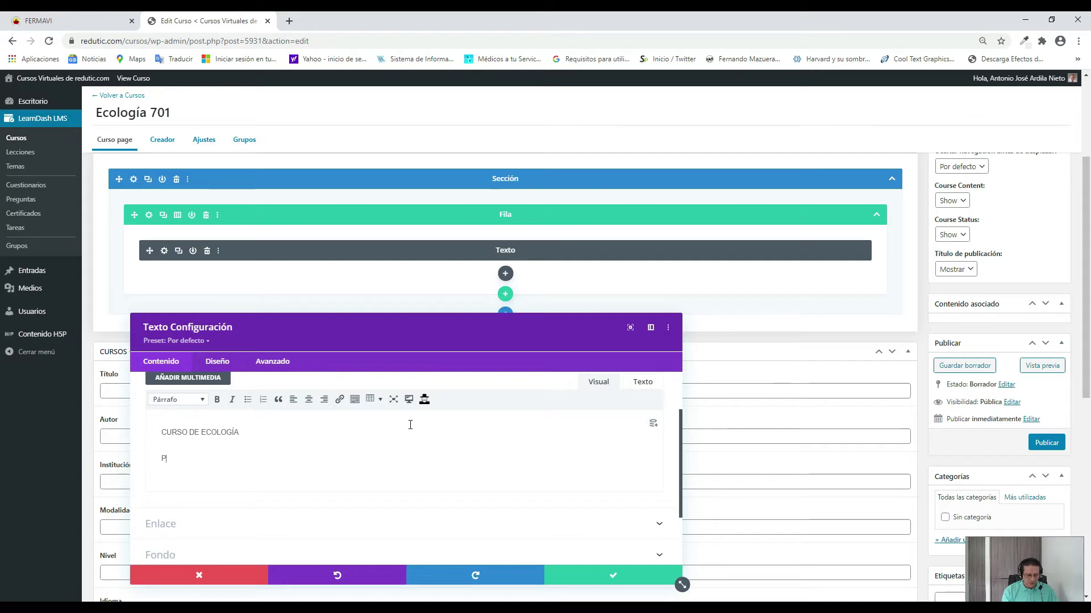
pyautogui.write('rofesor: ')
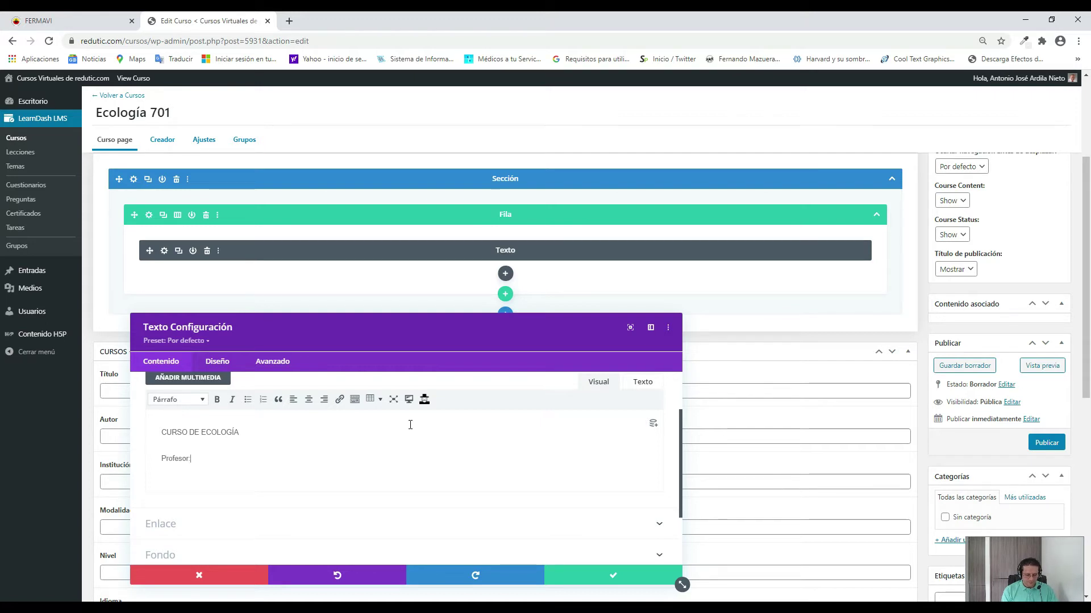
pyautogui.write('Antonio Ar')
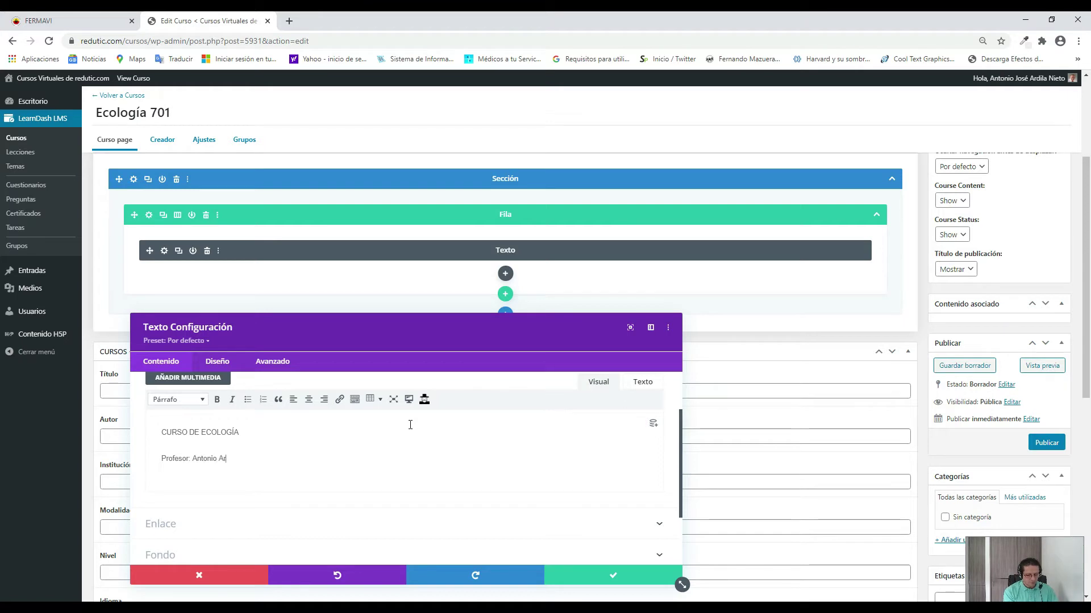
pyautogui.write('dila')
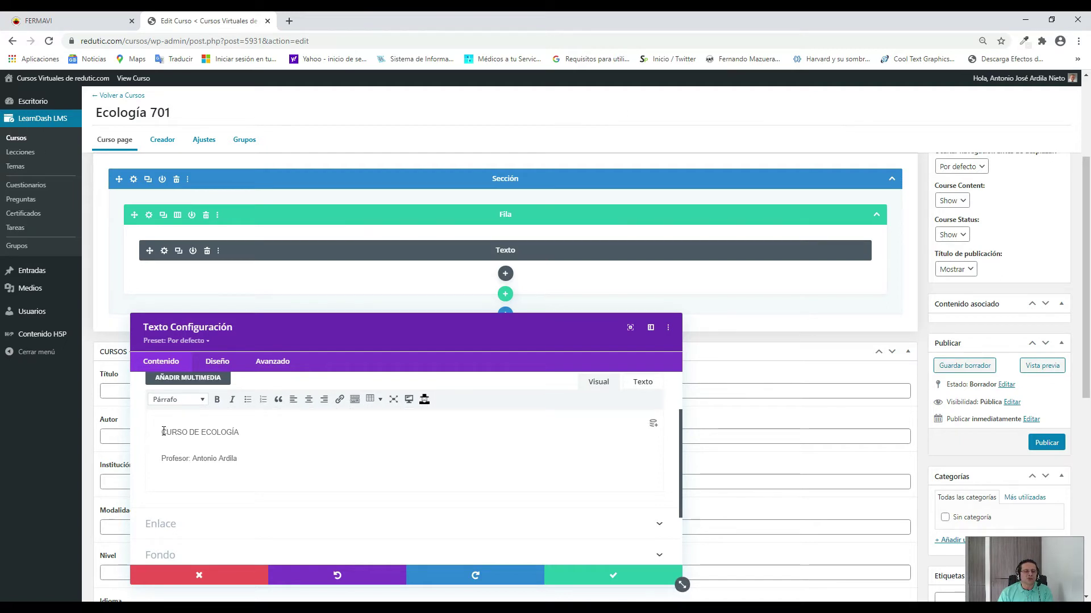
# Make the CURSO DE ECOLOGÍA heading bold and the professor line italic.
pyautogui.moveTo(164, 433); pyautogui.dragTo(240, 433)
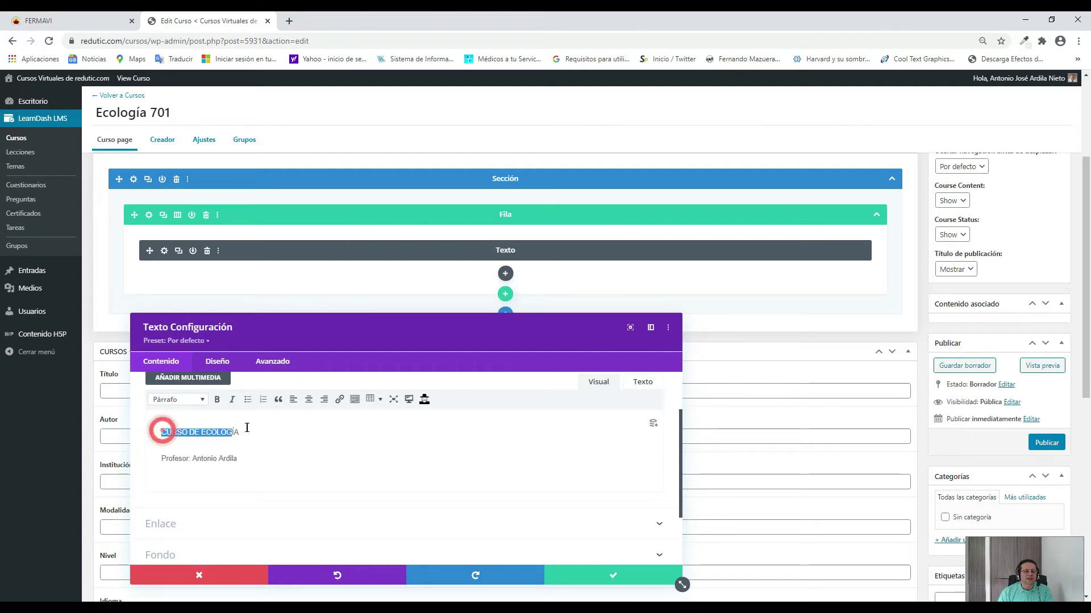
pyautogui.click(220, 401)
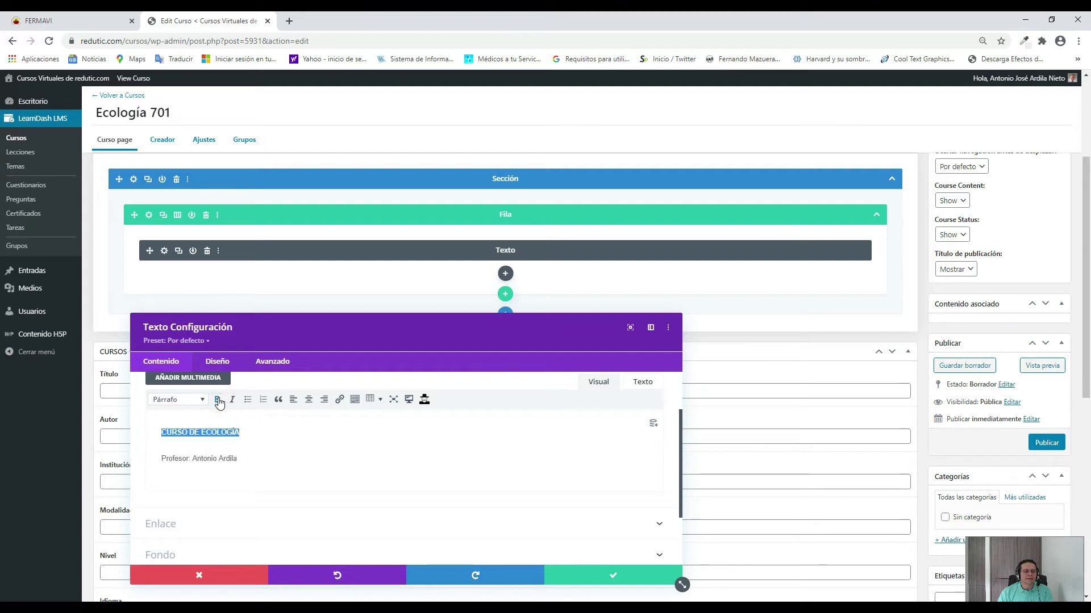
pyautogui.click(202, 401)
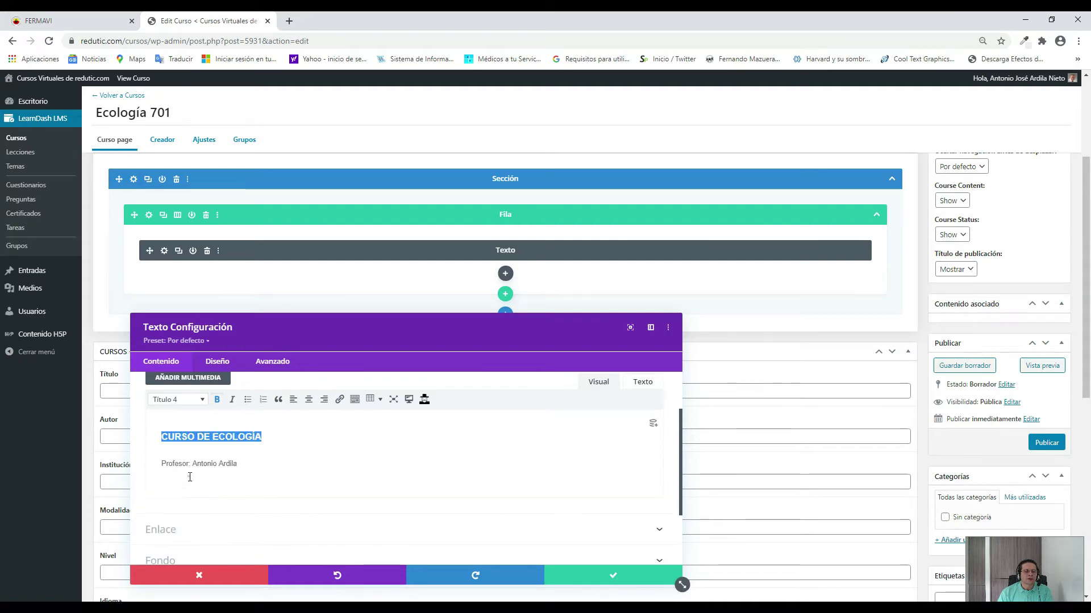
pyautogui.click(189, 479)
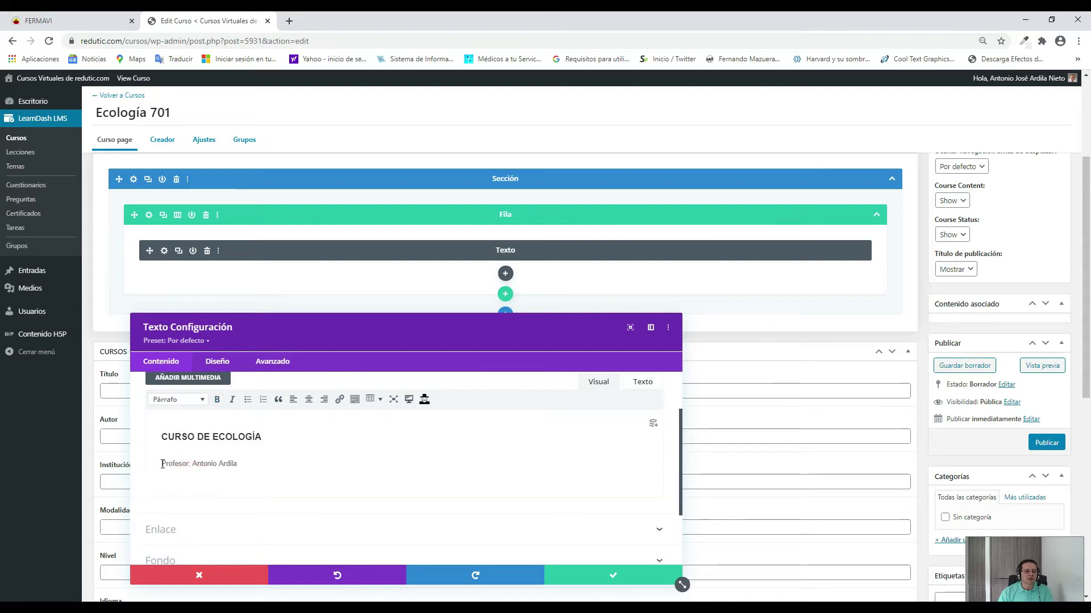
pyautogui.moveTo(162, 464); pyautogui.dragTo(256, 464)
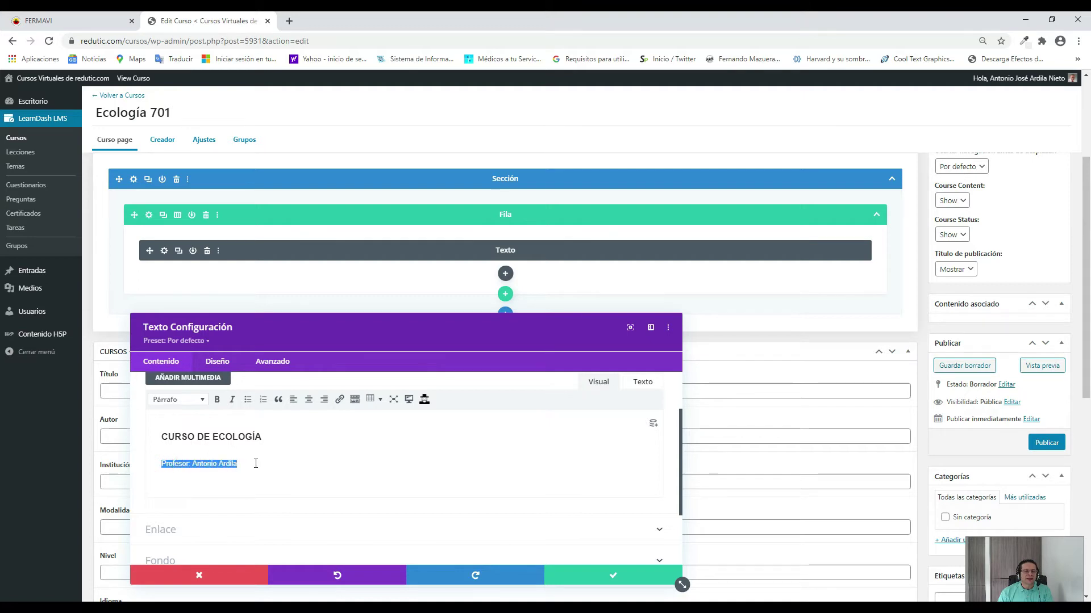
pyautogui.click(233, 400)
pyautogui.click(242, 460)
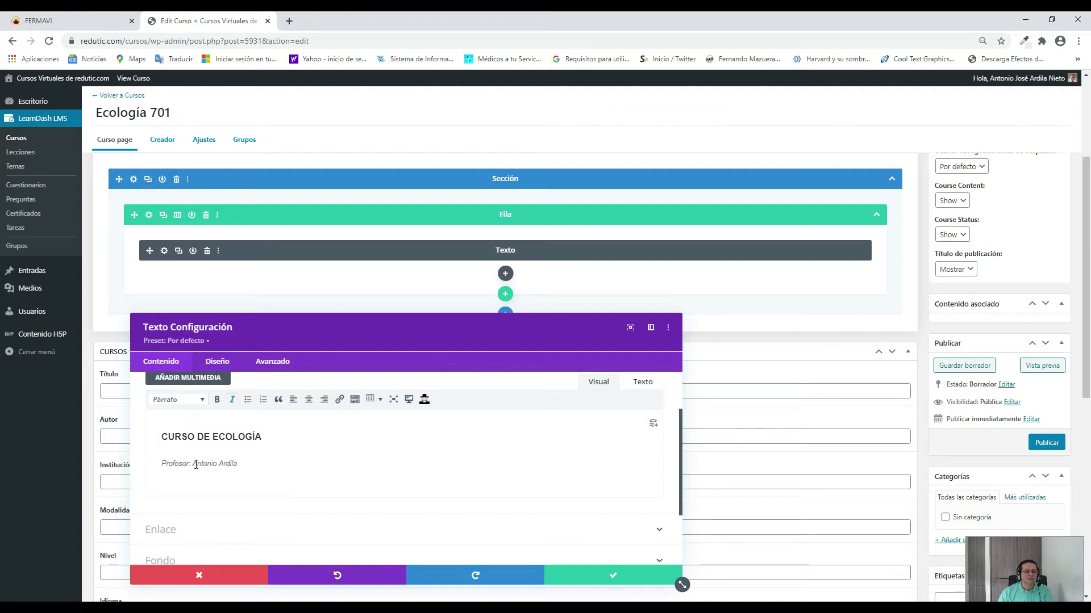
pyautogui.scroll(-1, 423, 472)
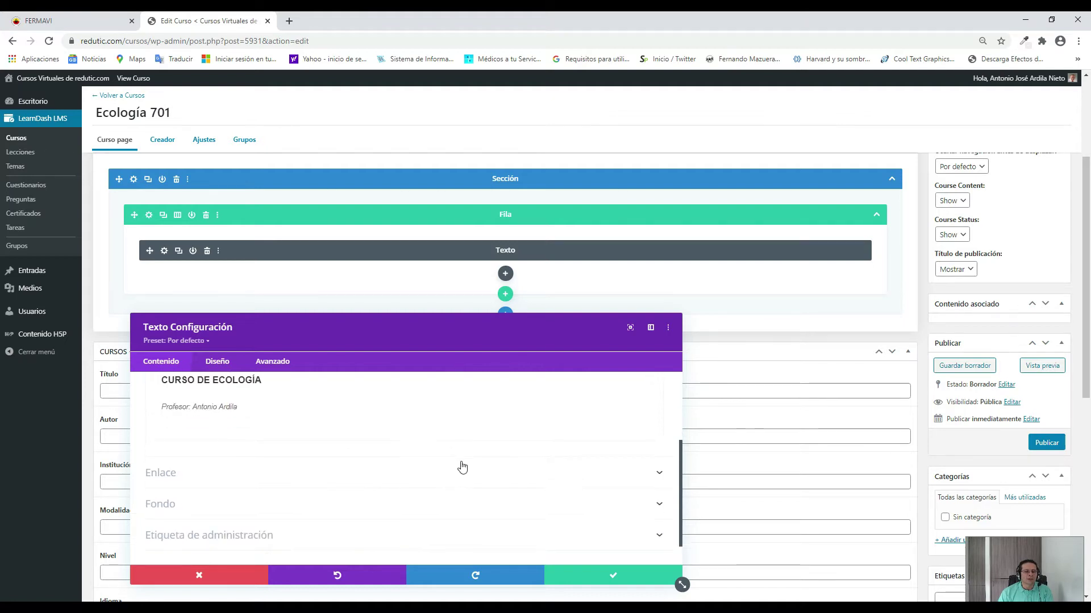
pyautogui.scroll(-1, 459, 466)
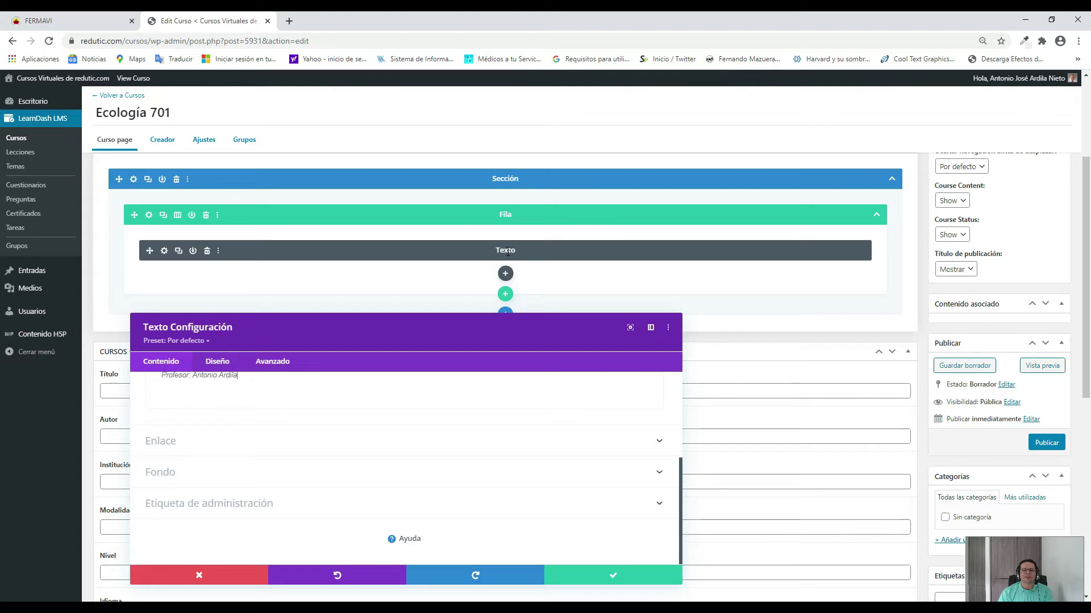
# Set the text module's admin label to 'Título del curso de ecología'.
pyautogui.click(193, 505)
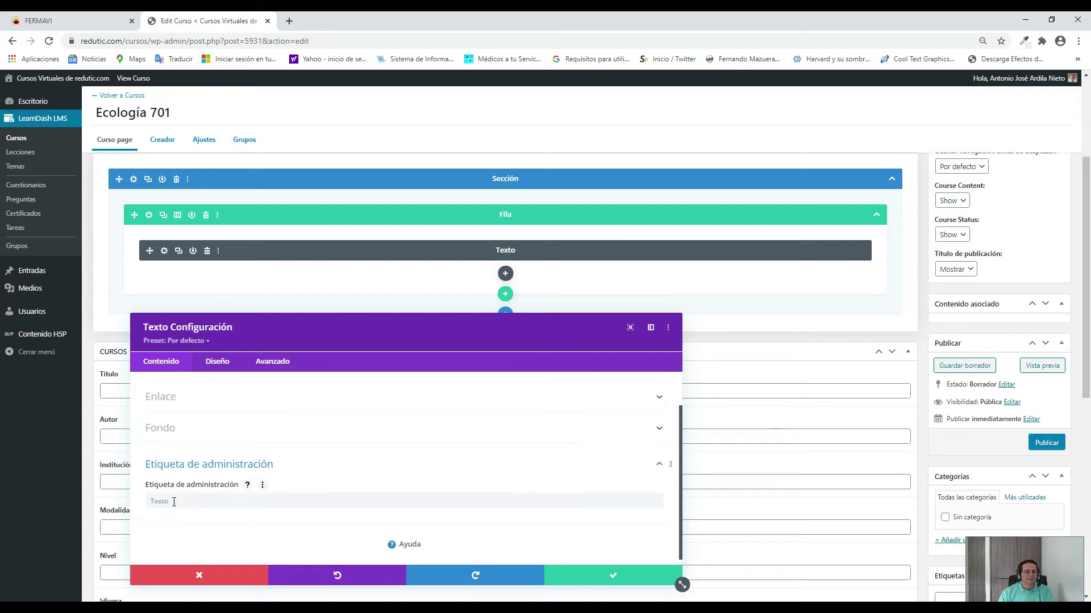
pyautogui.click(174, 501)
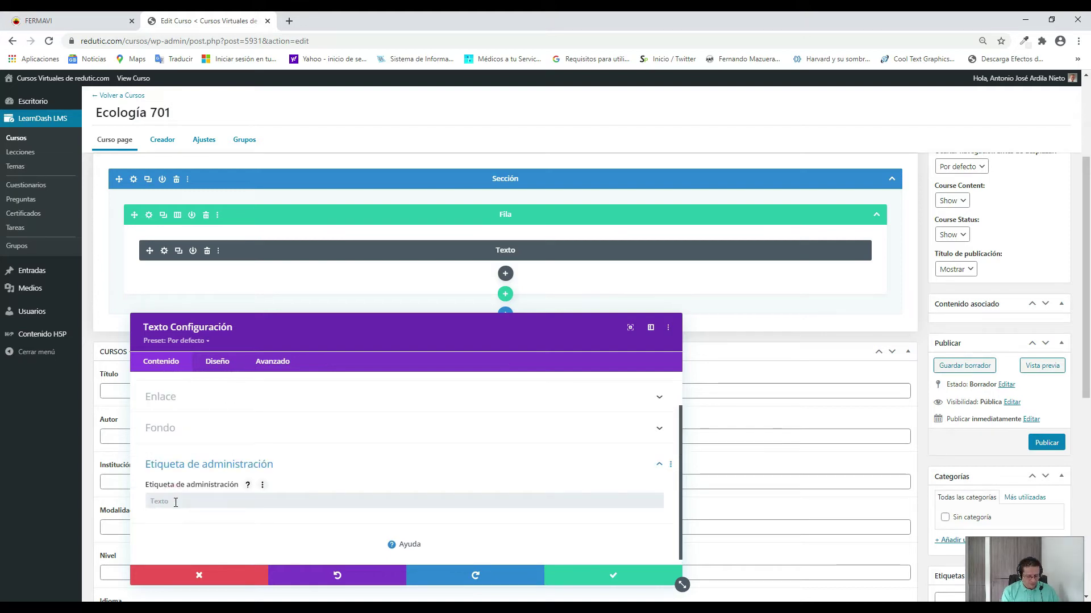
pyautogui.write('Tí')
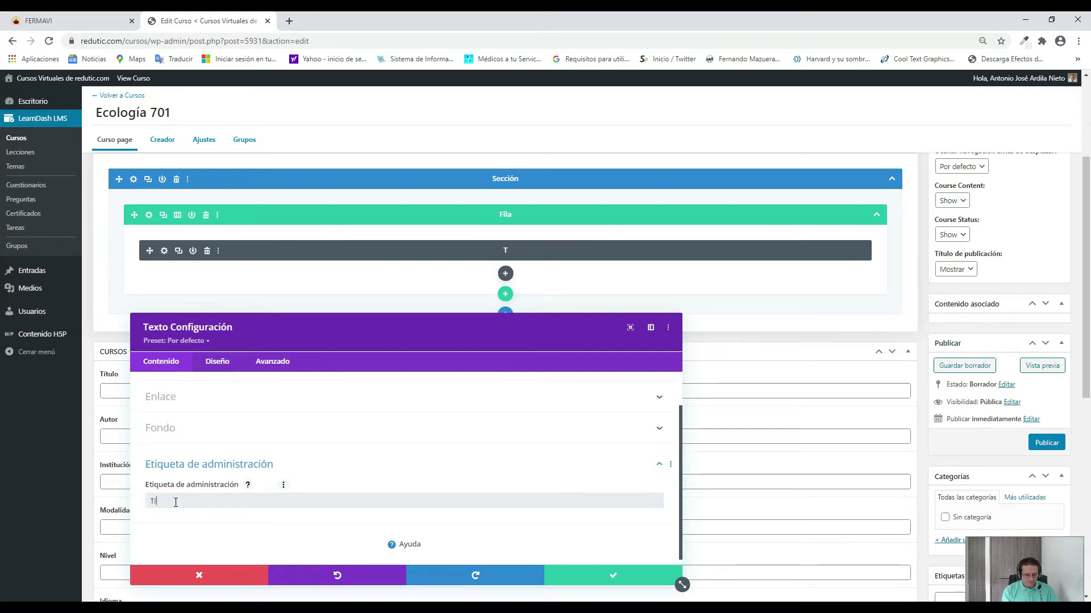
pyautogui.write('tulo del')
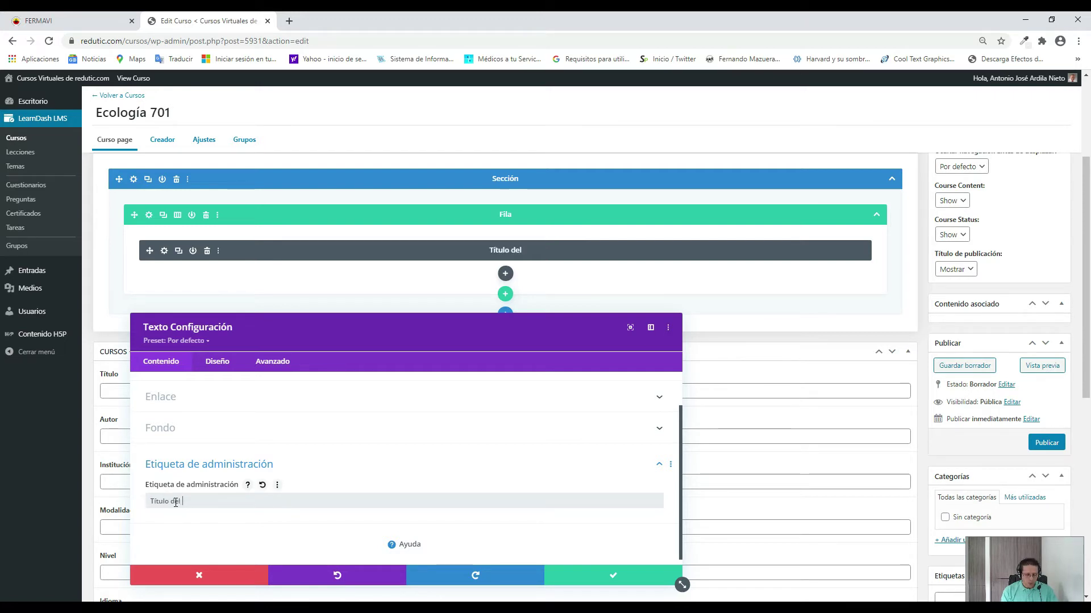
pyautogui.write(' curso de e')
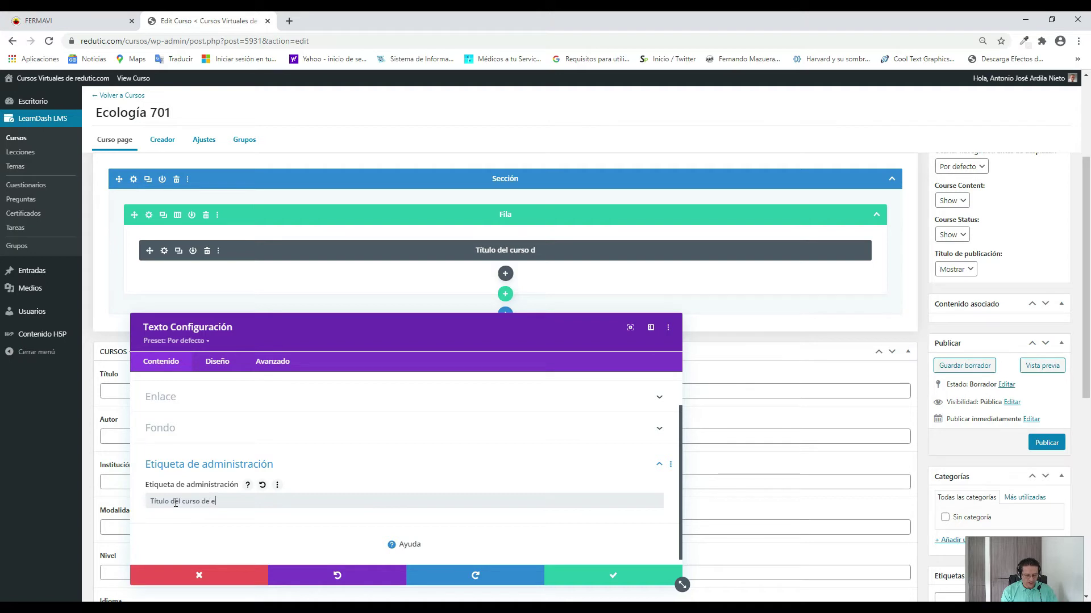
pyautogui.write('cología')
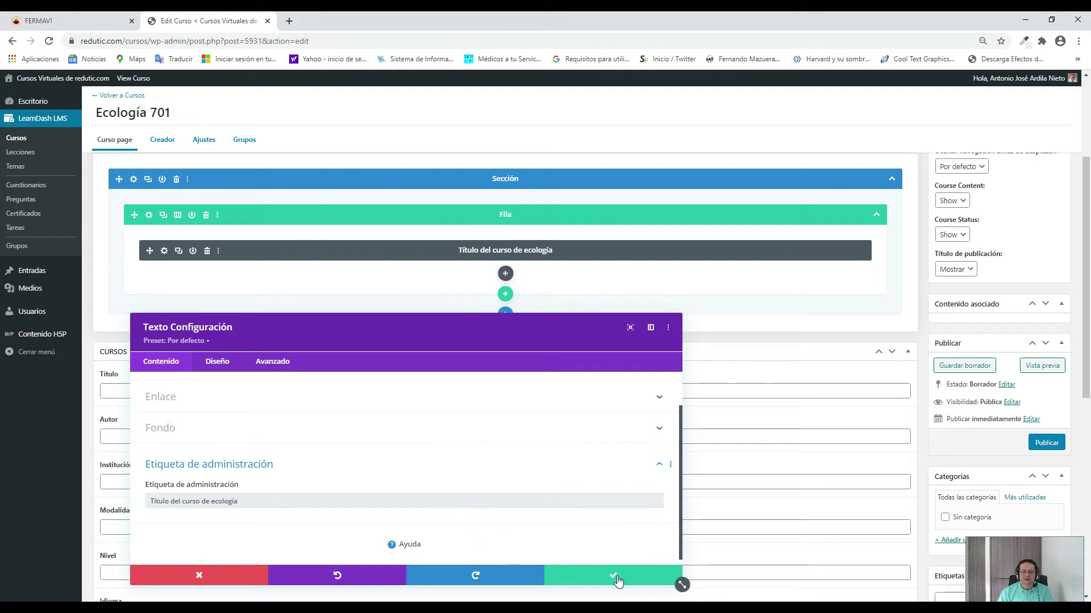
# Save the Texto module settings with the green Guardar cambios check and close them.
pyautogui.click(618, 579)
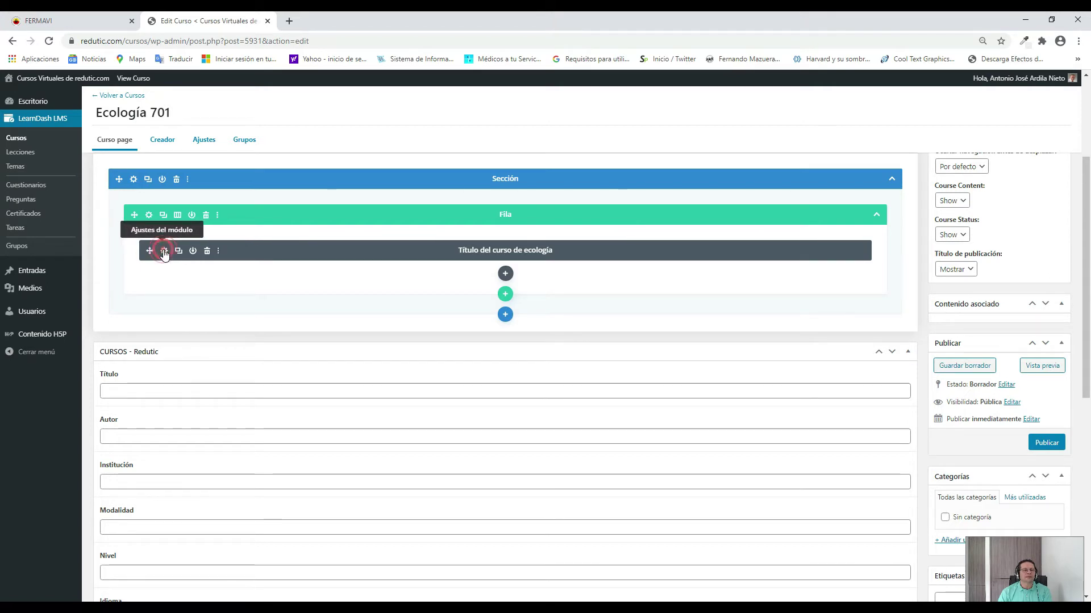
pyautogui.click(164, 252)
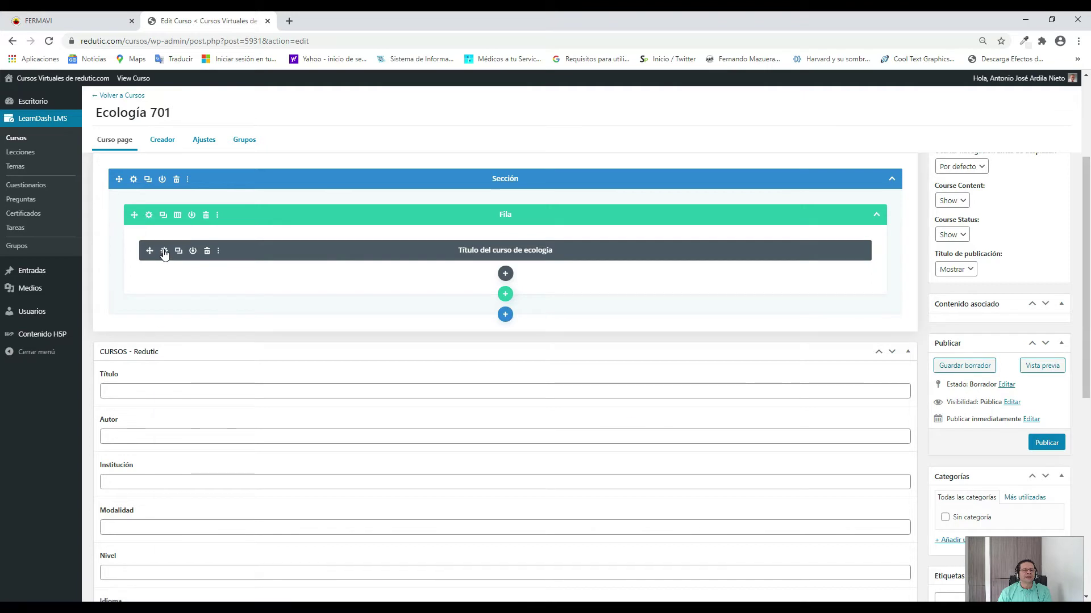
pyautogui.scroll(-2, 342, 501)
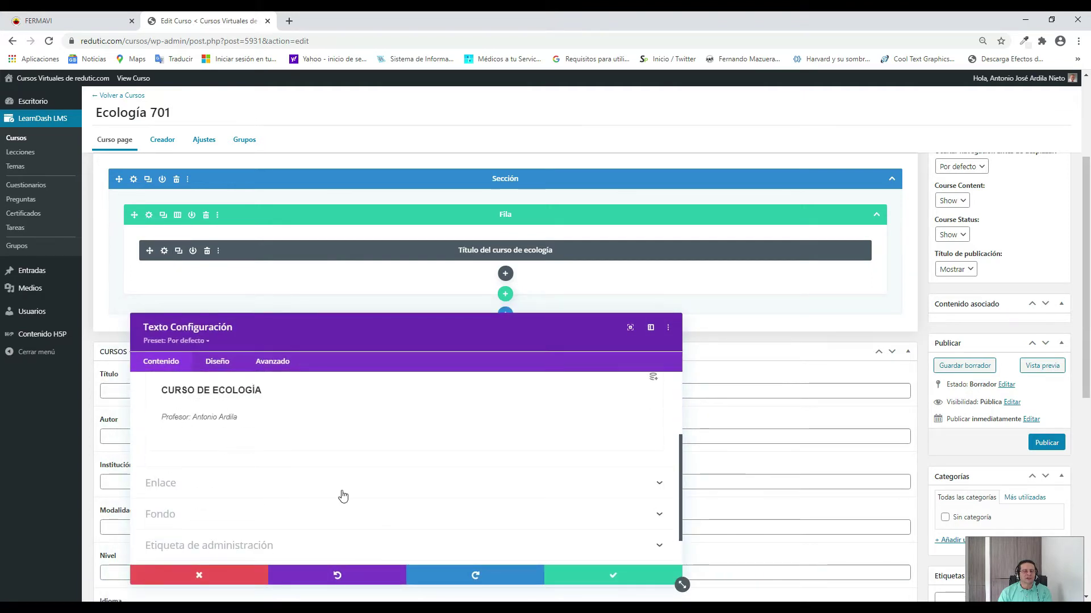
pyautogui.scroll(-1, 457, 447)
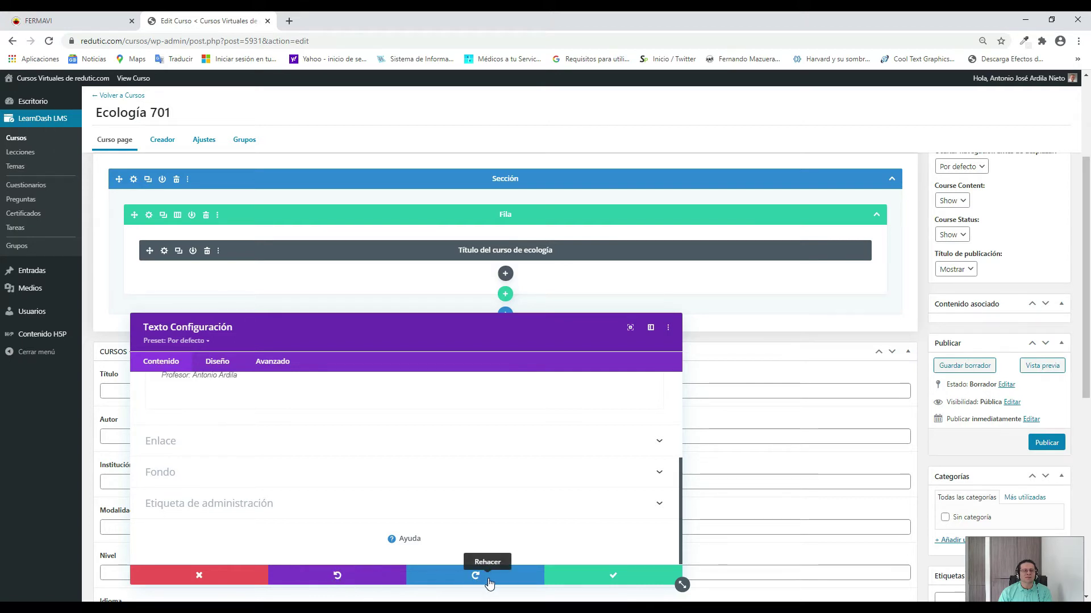
pyautogui.click(633, 579)
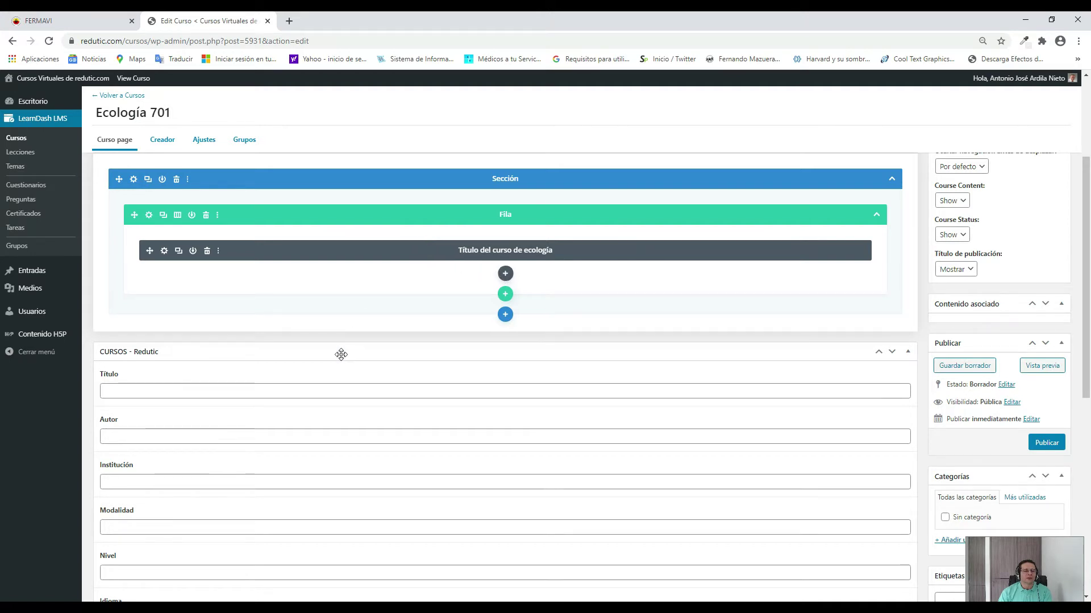
# Scroll down to the blank CURSOS - Redutic course details fields below the builder.
pyautogui.scroll(-2, 341, 355)
pyautogui.scroll(-1, 341, 355)
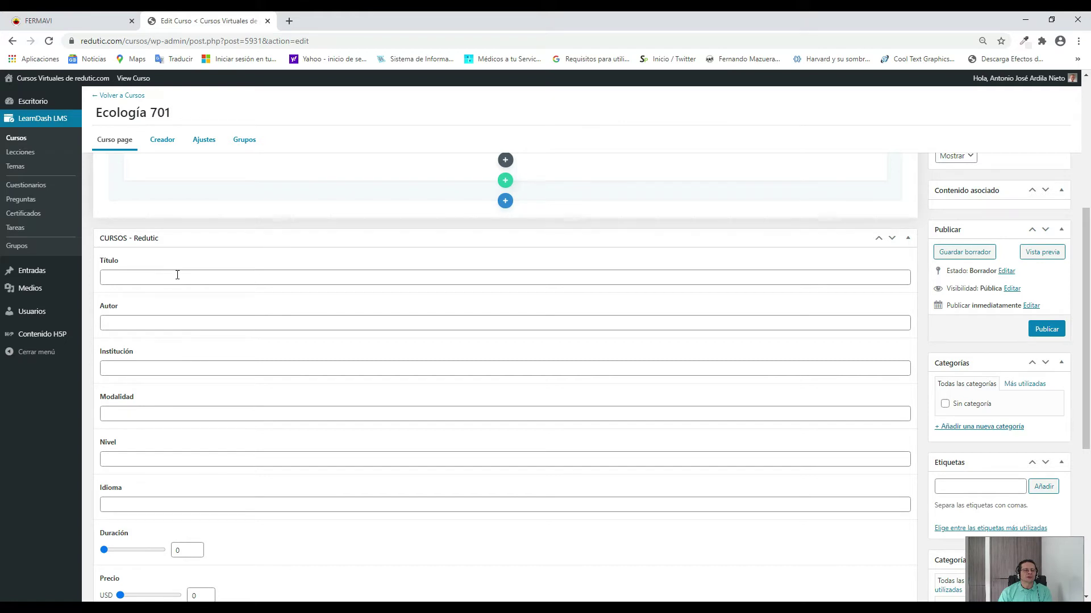
# Enter Título 'Ecología 701', the author's name, and institution Colegio Fernando Mazuera Villegas.
pyautogui.click(177, 275)
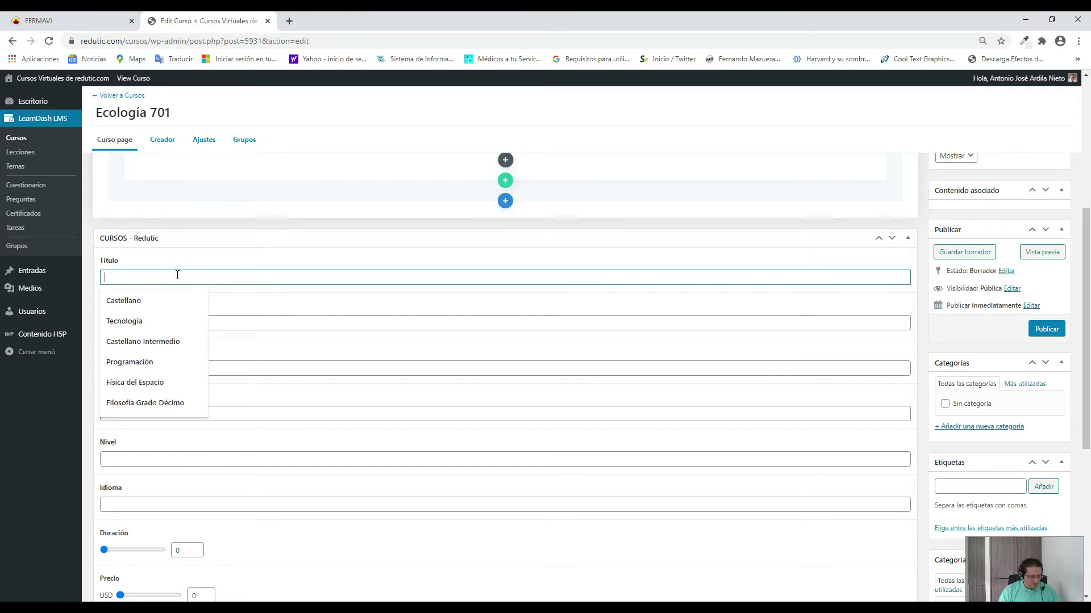
pyautogui.write('Ecolog')
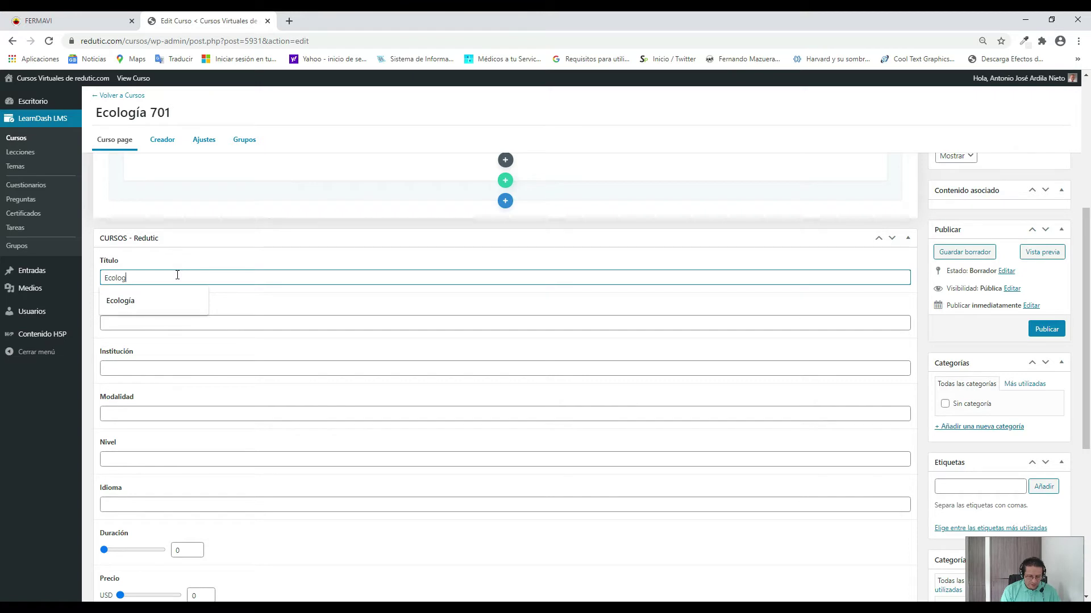
pyautogui.write('ía 701')
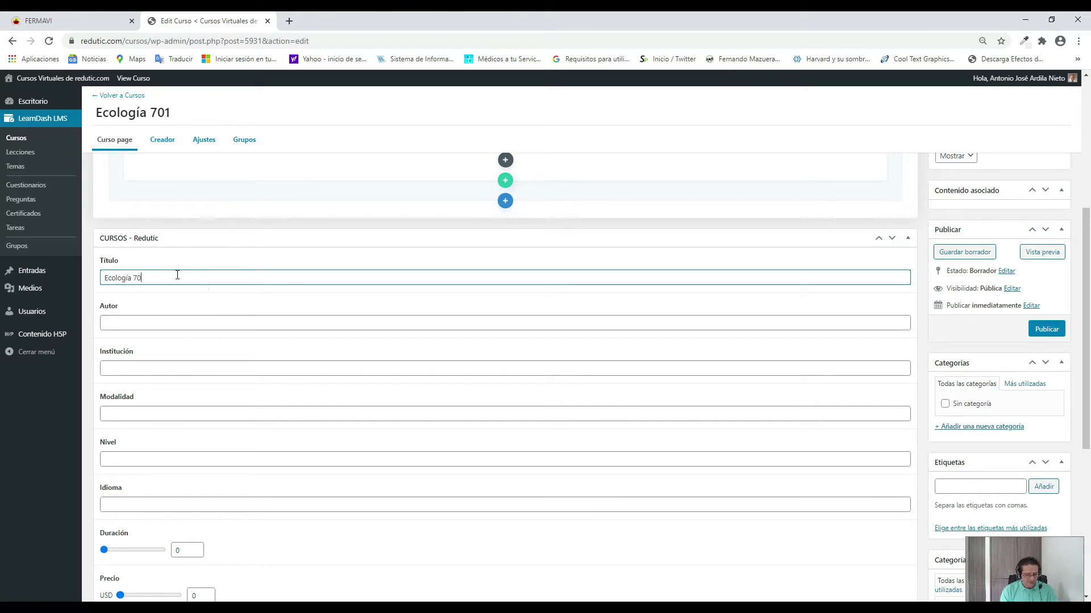
pyautogui.click(185, 322)
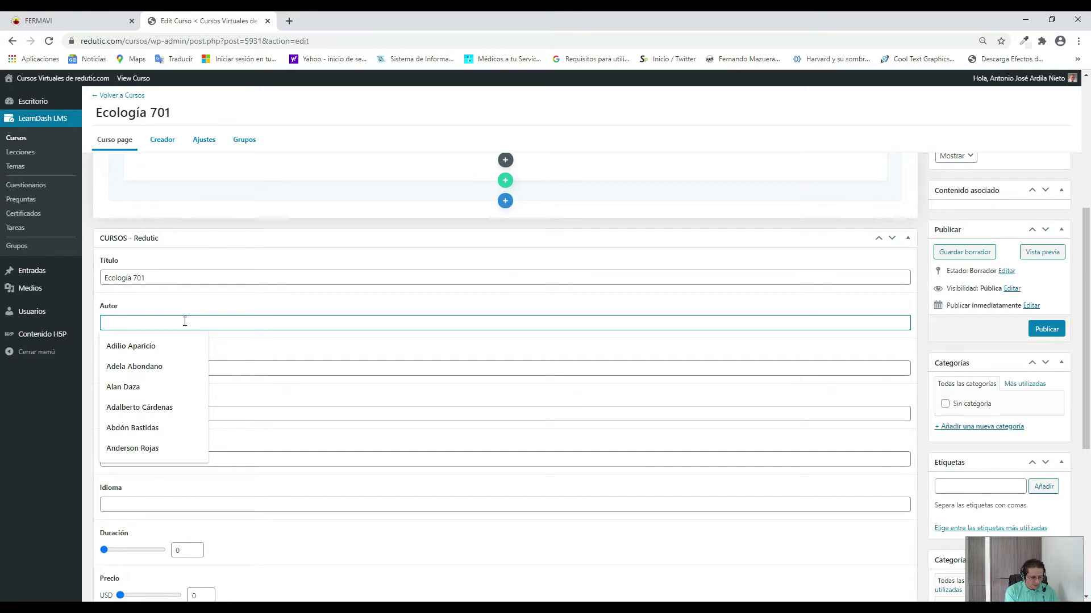
pyautogui.write('Antonio ')
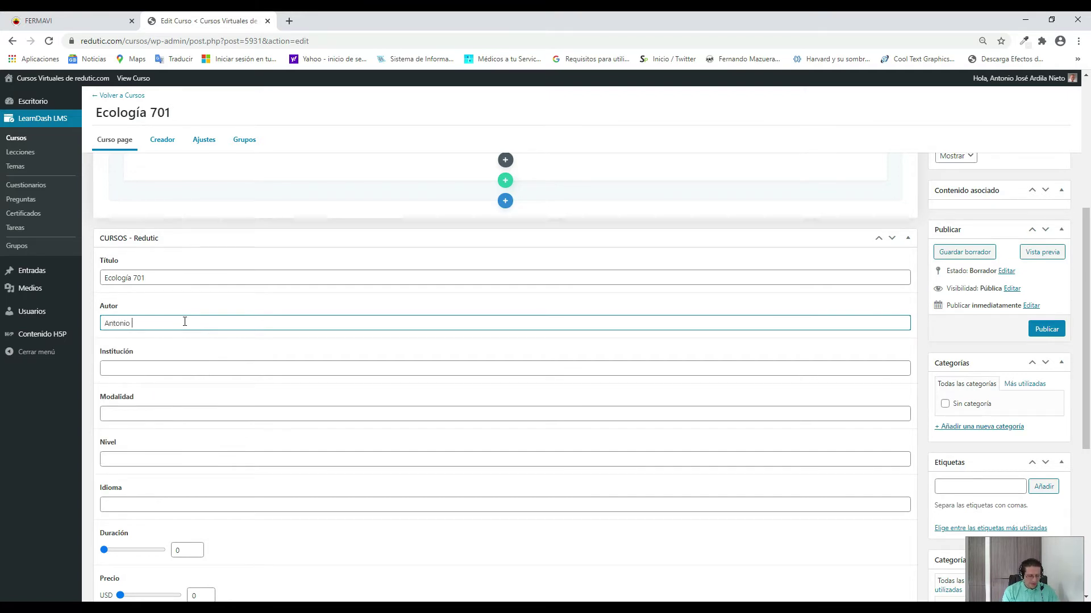
pyautogui.write('Ardila')
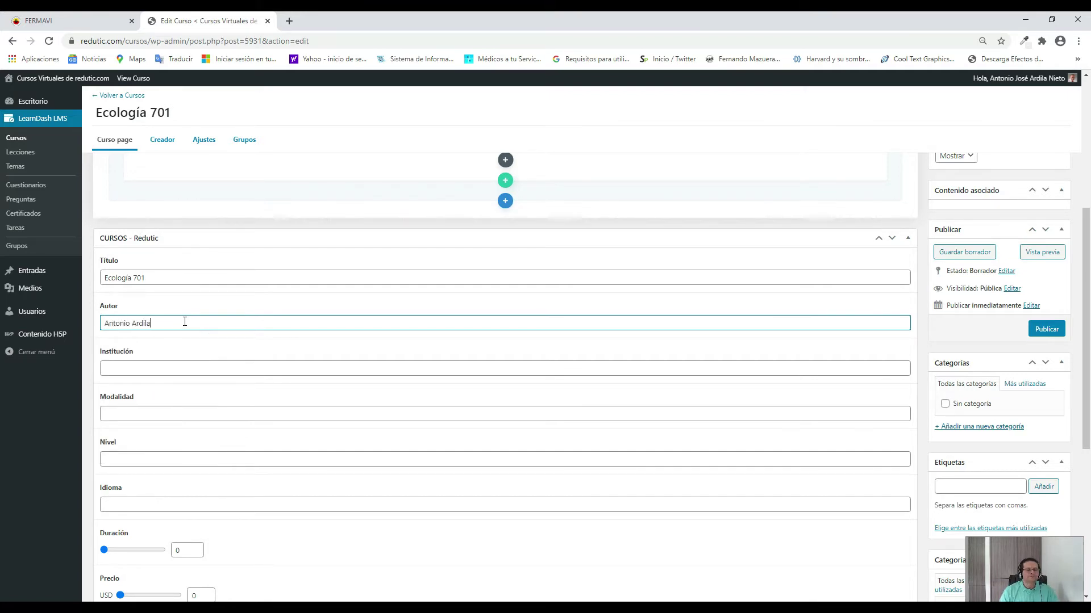
pyautogui.click(177, 367)
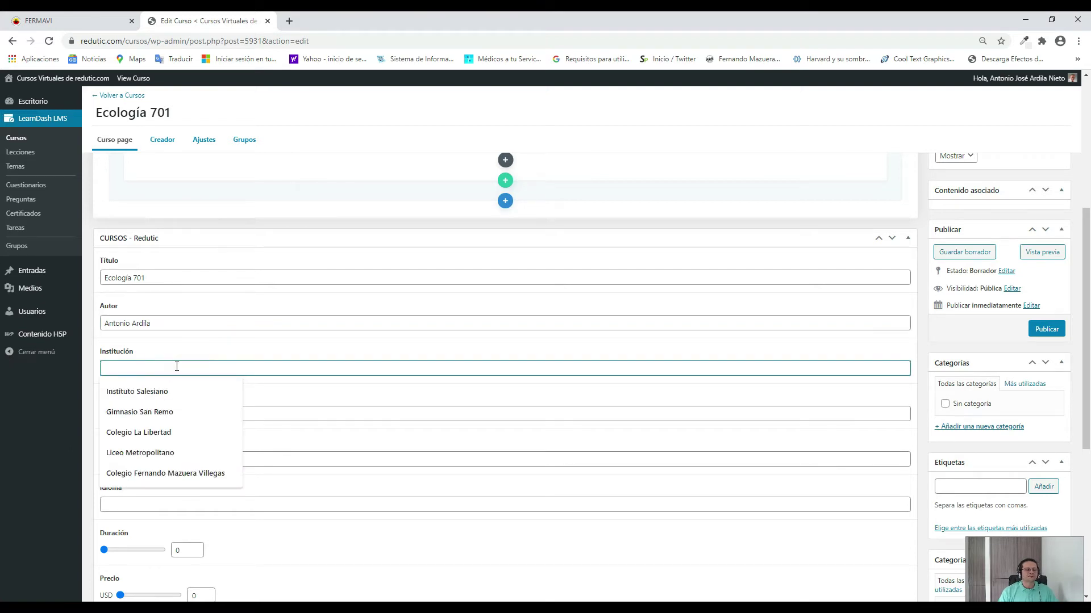
pyautogui.click(185, 476)
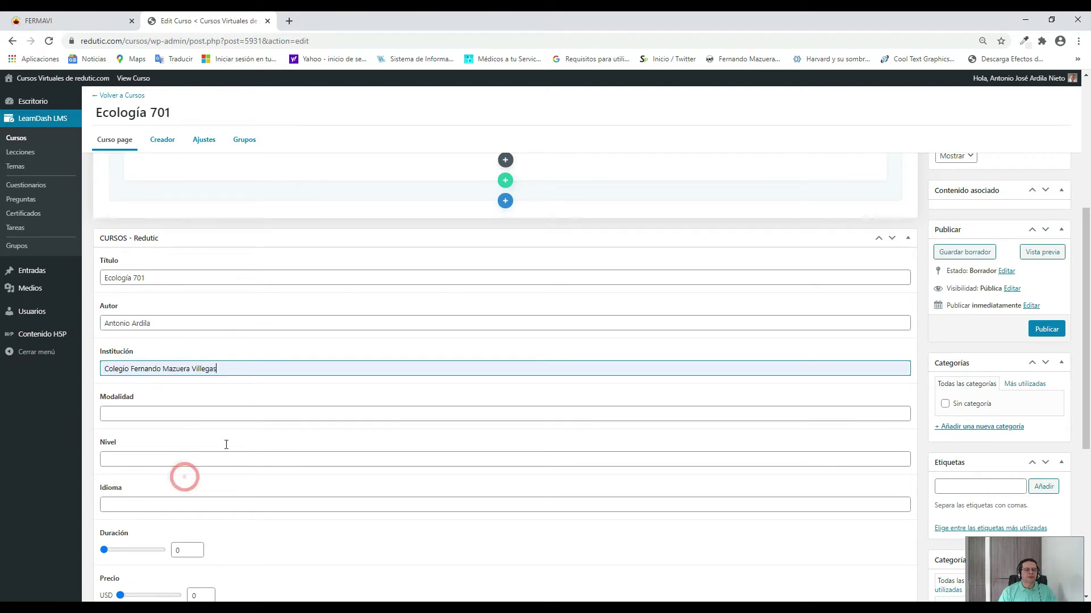
# Set Modalidad to Formal, Nivel to Básico and Idioma to Español.
pyautogui.click(243, 411)
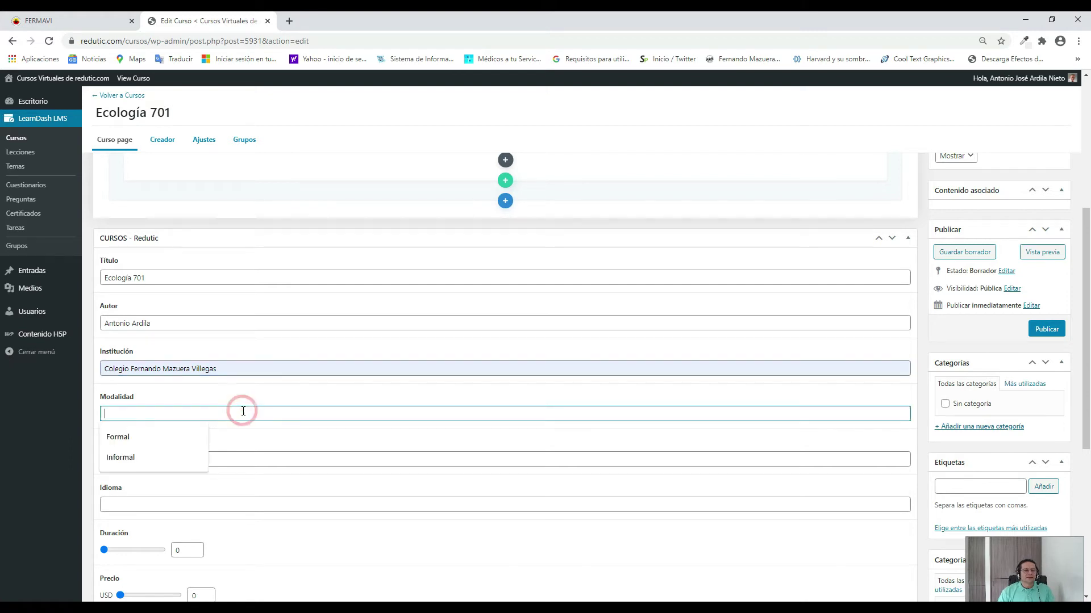
pyautogui.click(117, 437)
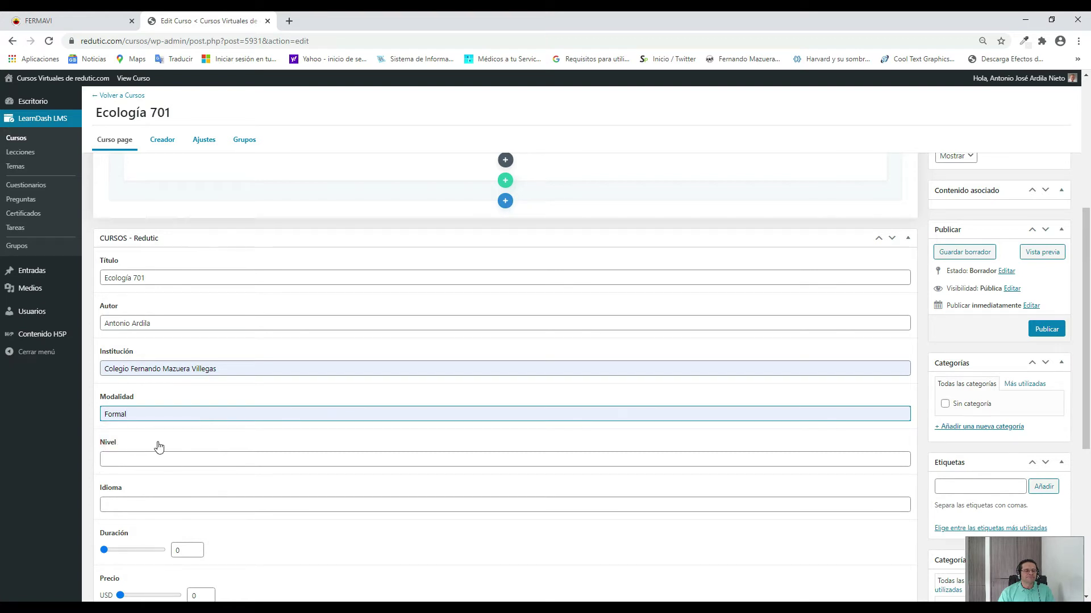
pyautogui.click(164, 460)
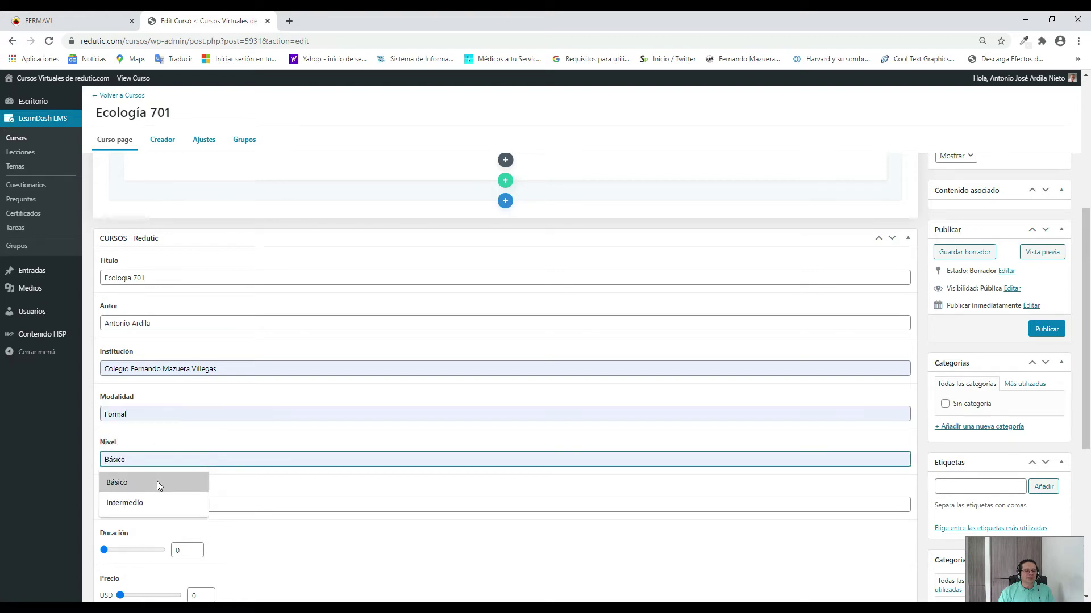
pyautogui.click(157, 481)
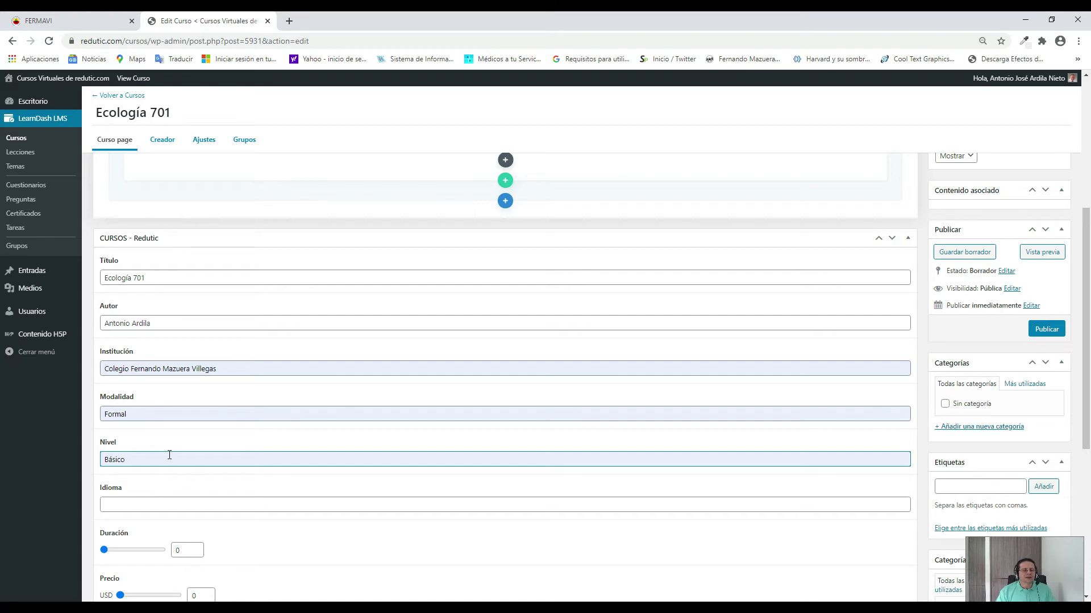
pyautogui.click(161, 504)
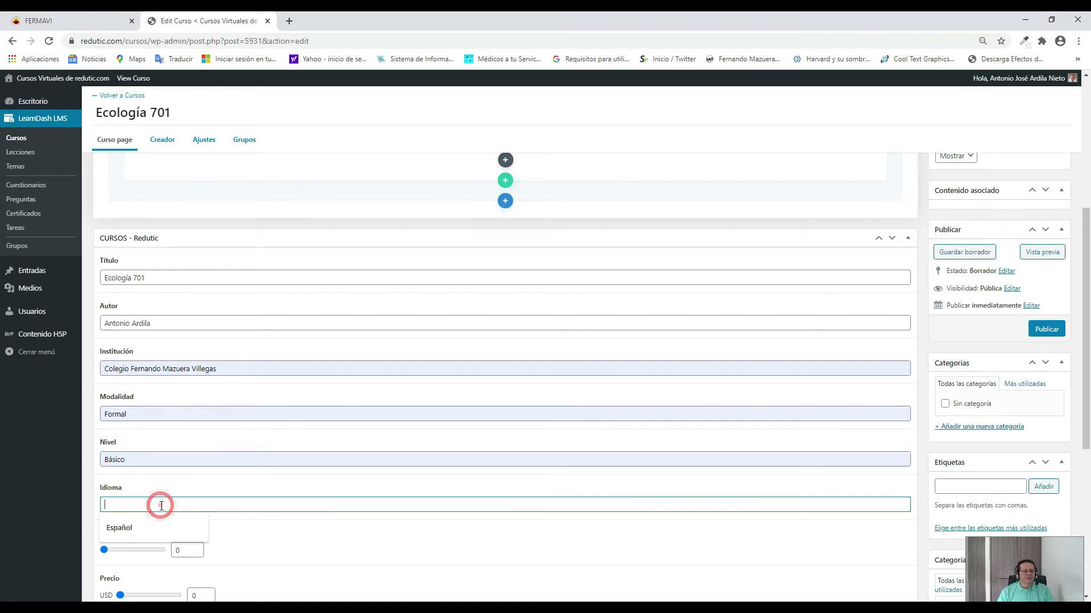
pyautogui.click(148, 529)
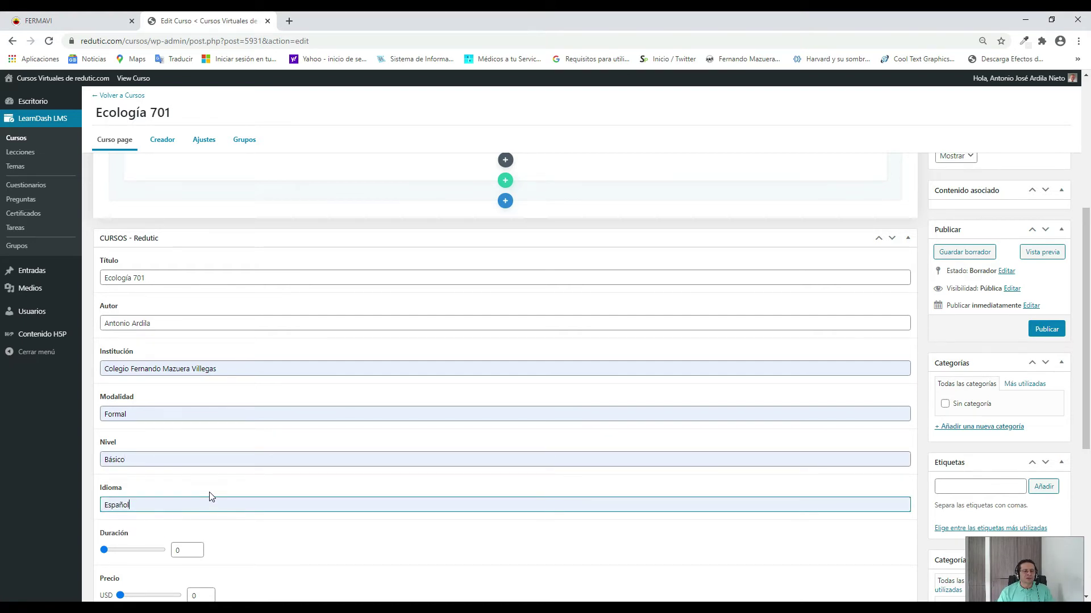
# Replace the Duración value with 80.
pyautogui.scroll(-3, 210, 496)
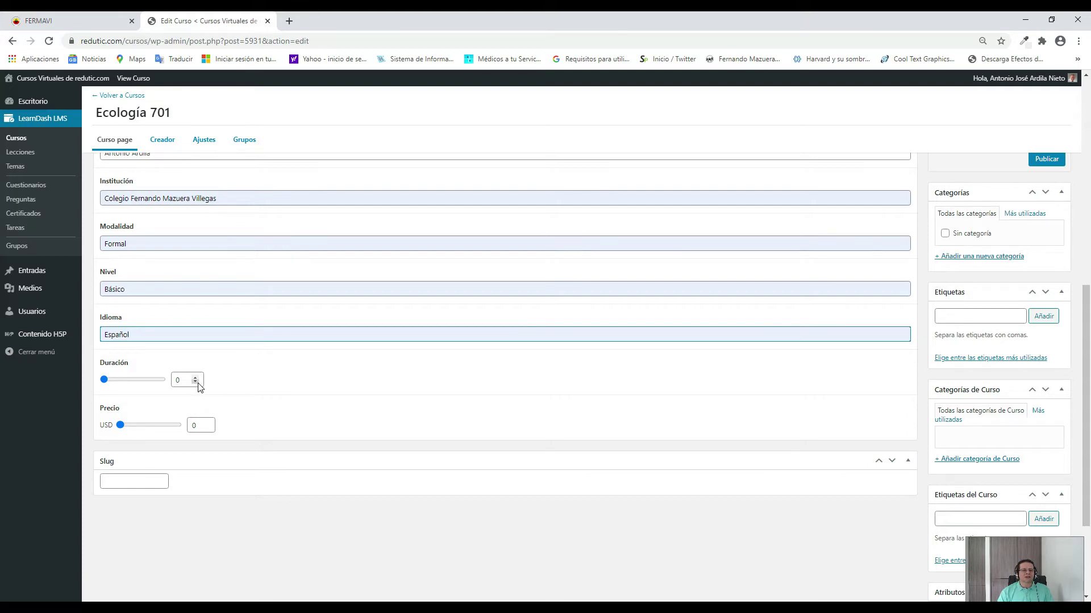
pyautogui.doubleClick(175, 380)
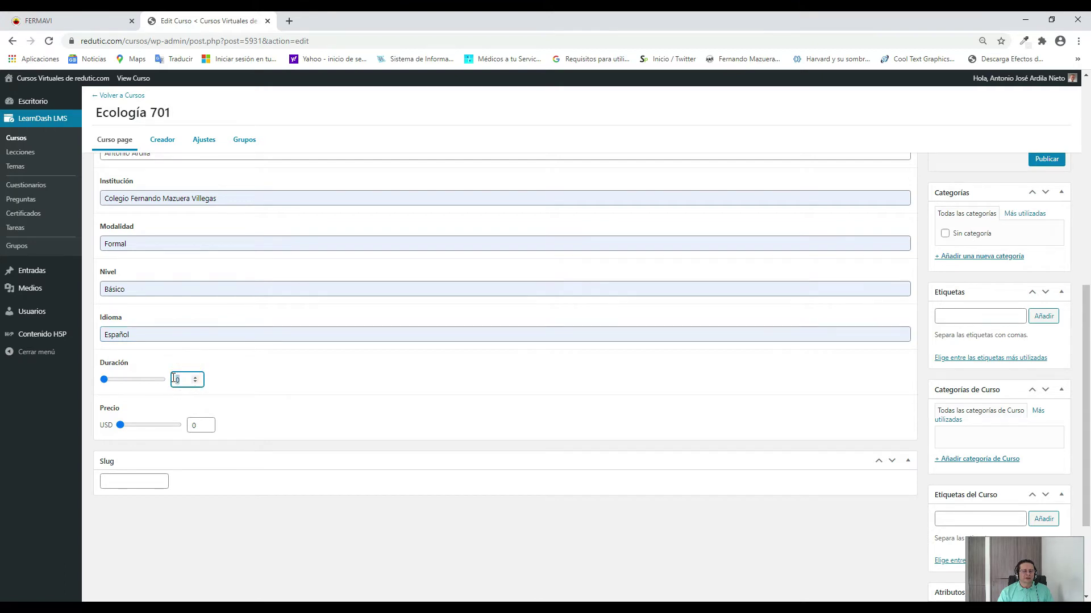
pyautogui.write('80')
pyautogui.click(324, 419)
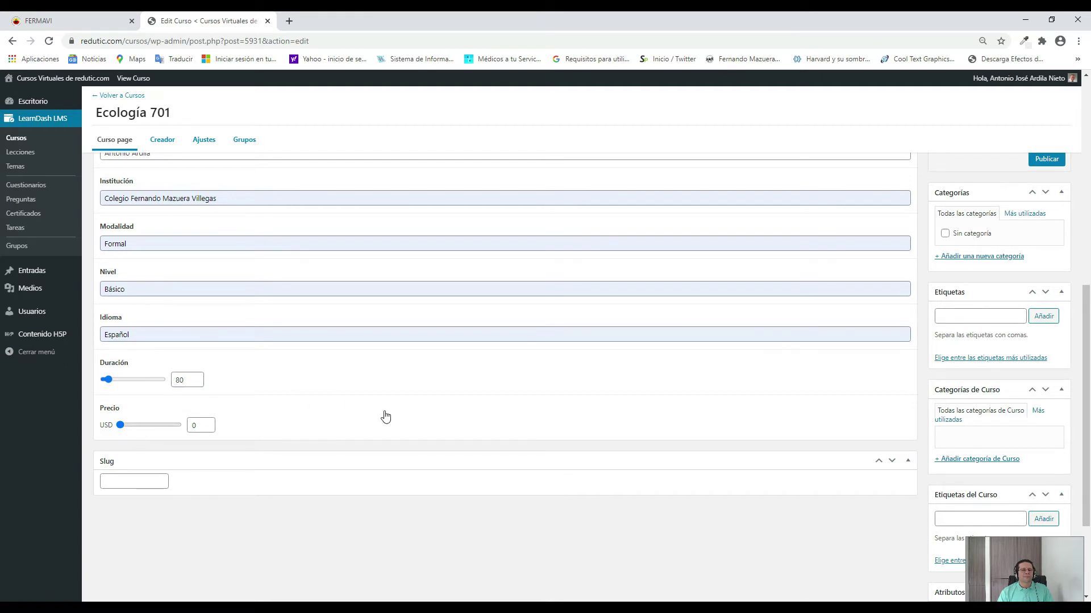
pyautogui.scroll(-2, 505, 418)
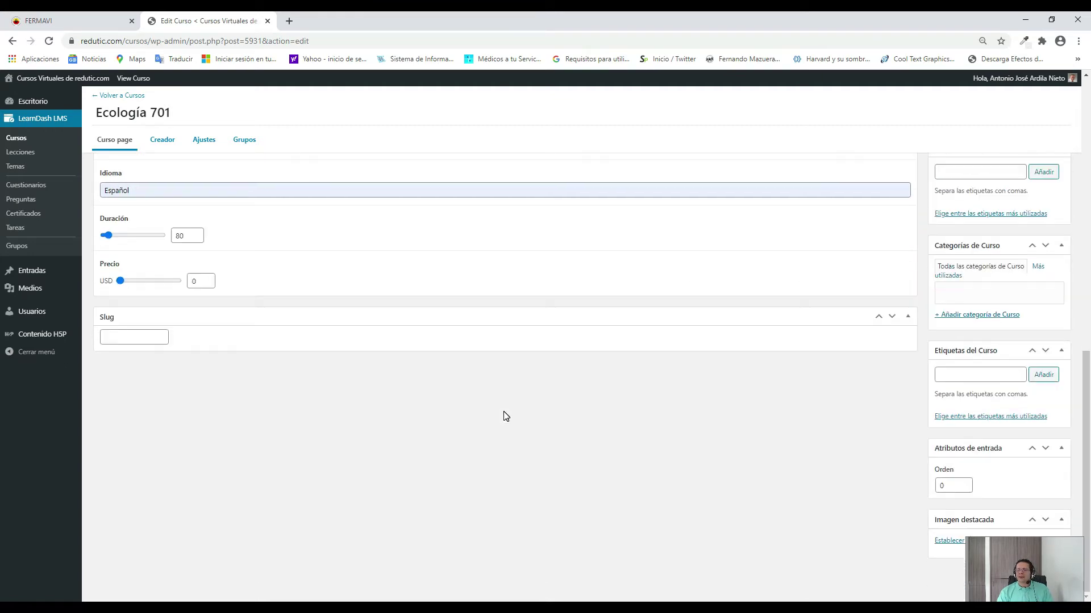
pyautogui.click(1022, 557)
pyautogui.moveTo(893, 562); pyautogui.dragTo(858, 555)
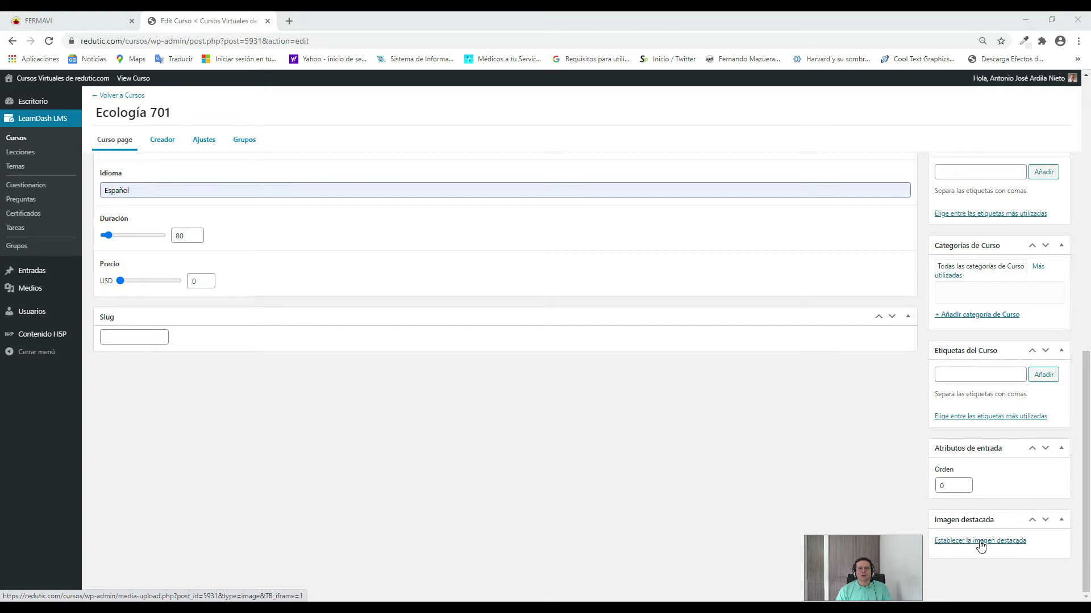
pyautogui.scroll(4, 595, 463)
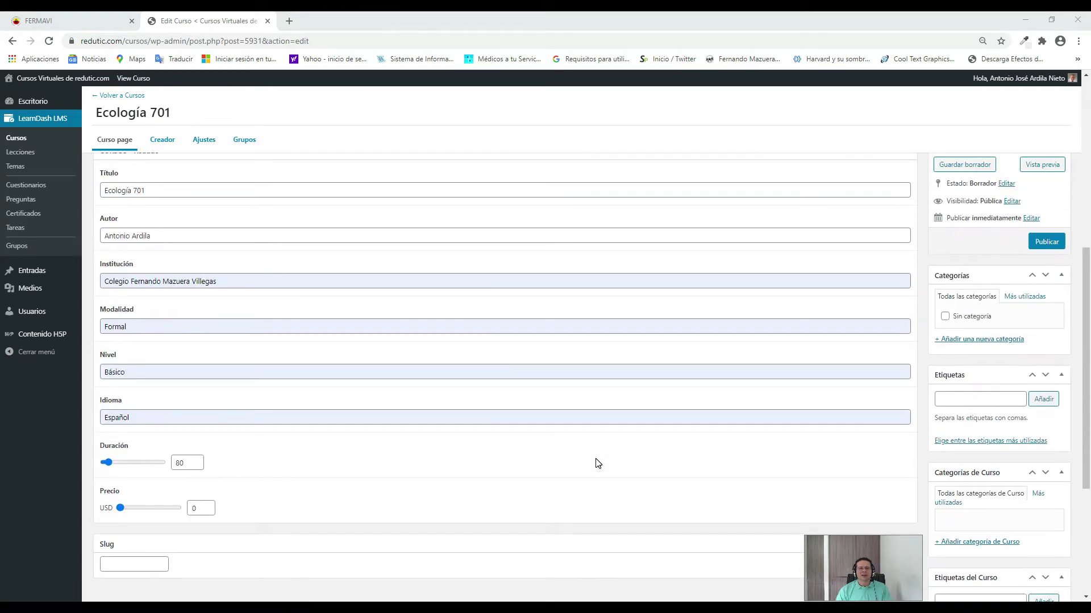
pyautogui.scroll(2, 487, 434)
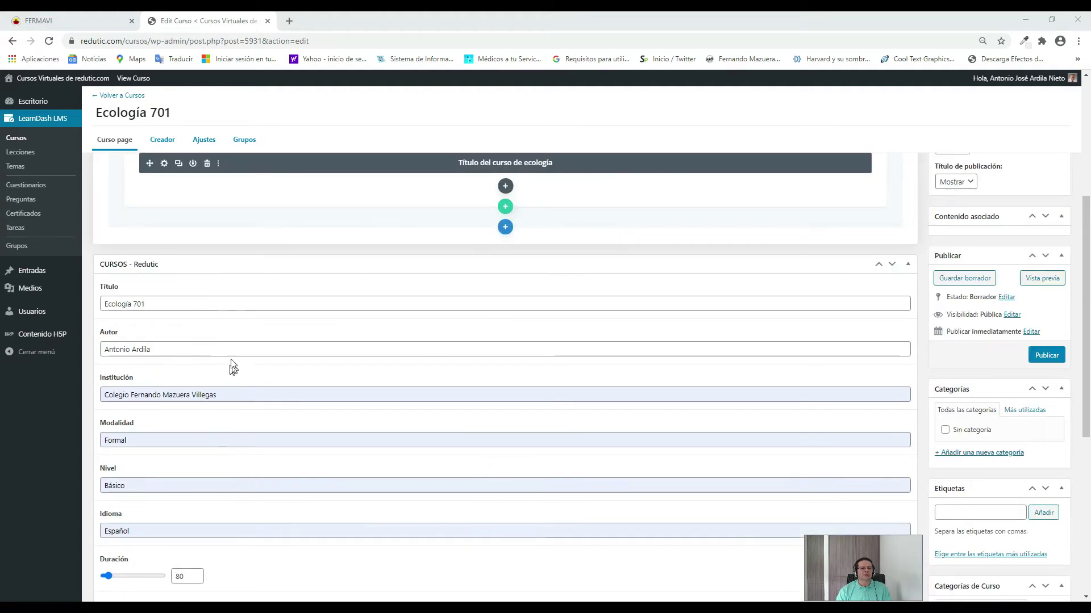
pyautogui.scroll(-6, 574, 456)
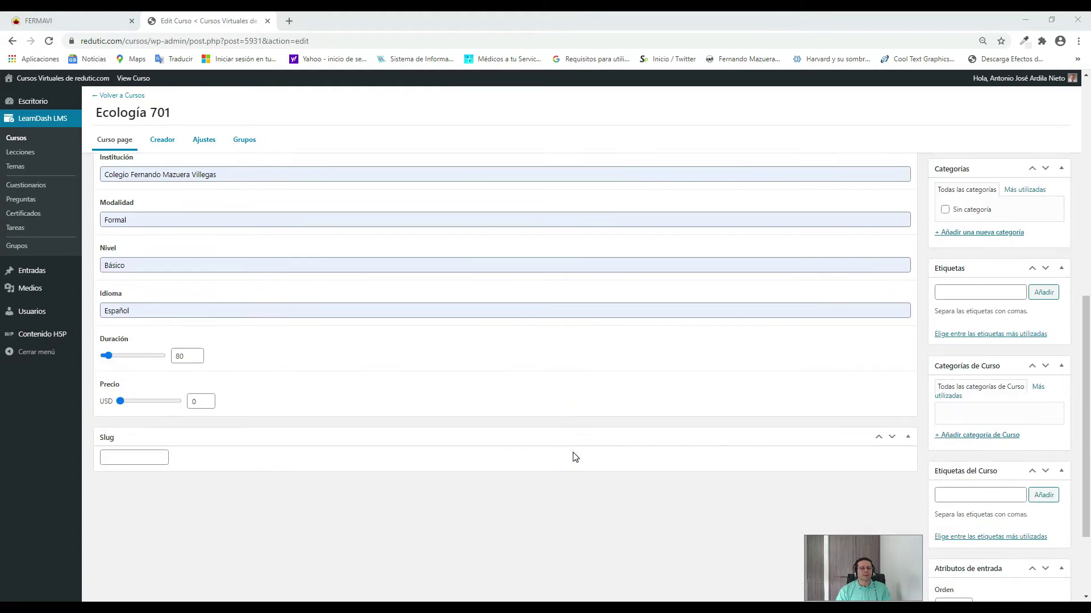
pyautogui.scroll(-1, 574, 456)
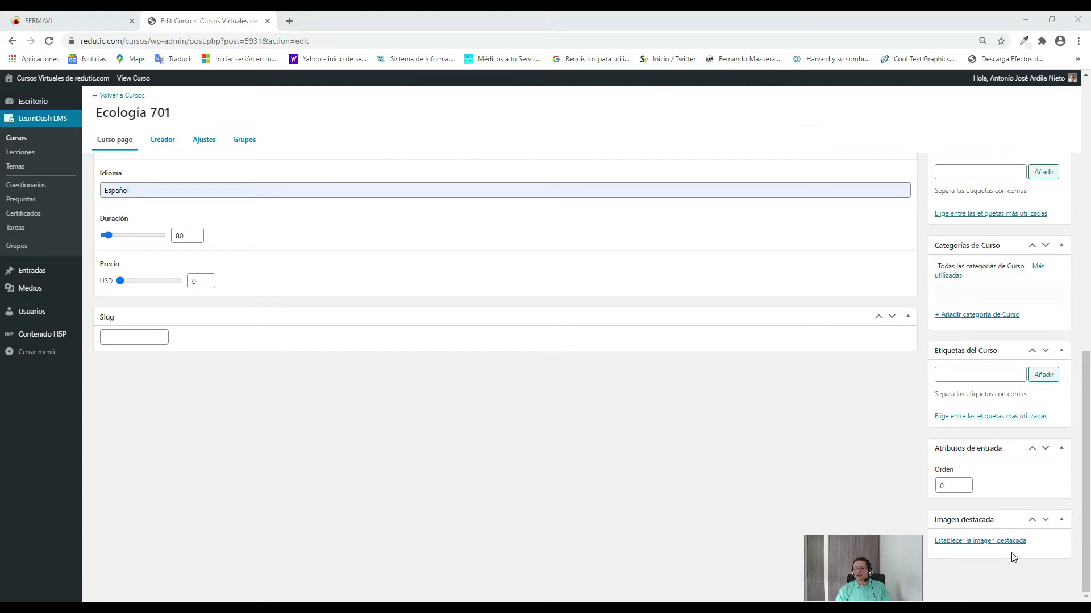
# Open the computer's file chooser from the featured image's Subir archivos tab.
pyautogui.click(978, 541)
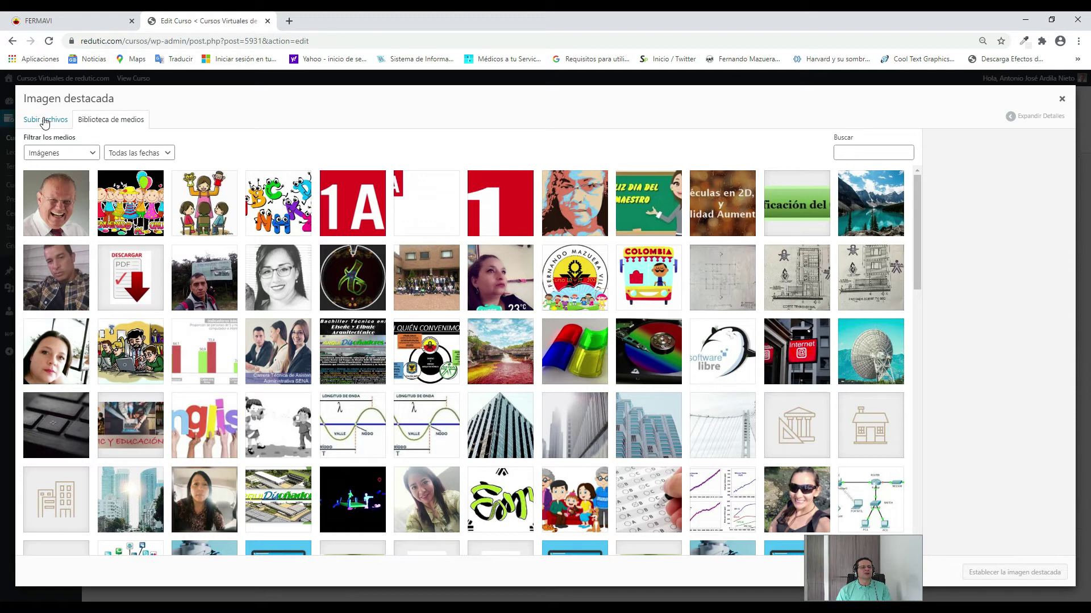
pyautogui.click(45, 120)
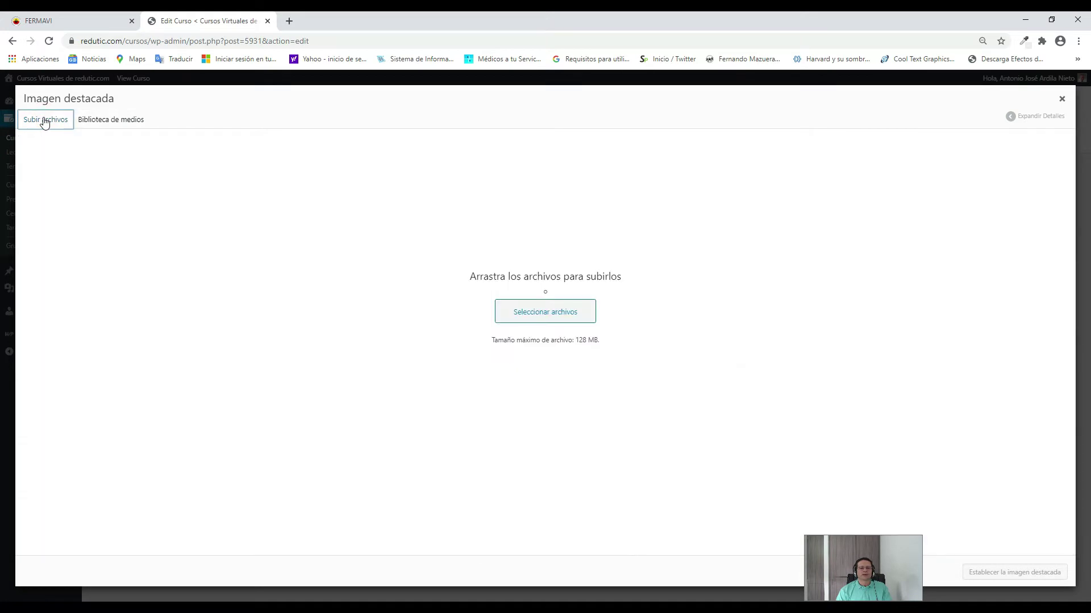
pyautogui.click(549, 312)
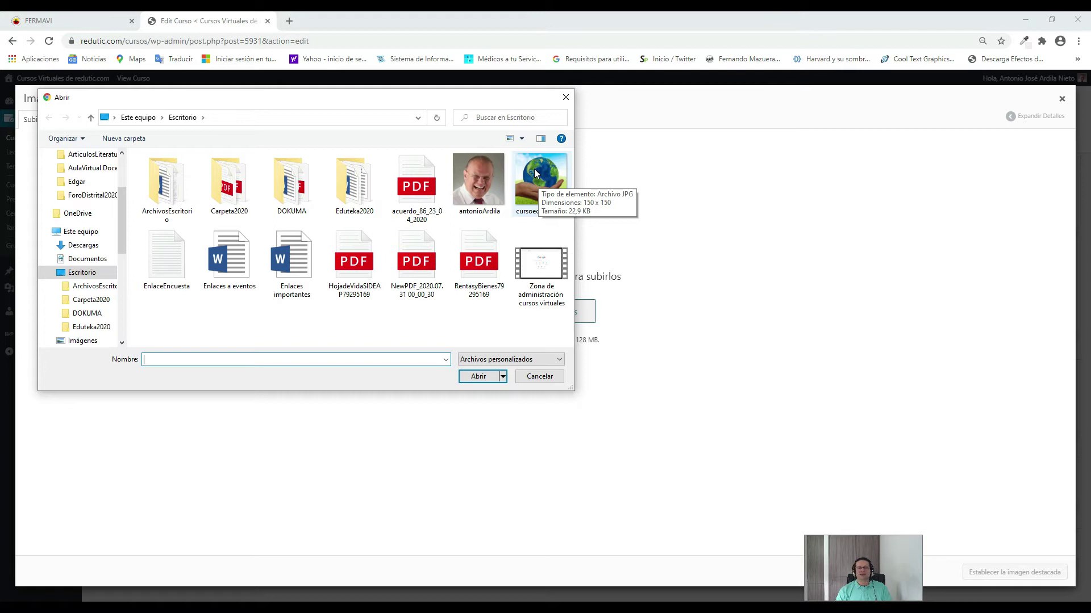
# Upload cursoecologia701 and set it as the course's featured image.
pyautogui.click(547, 186)
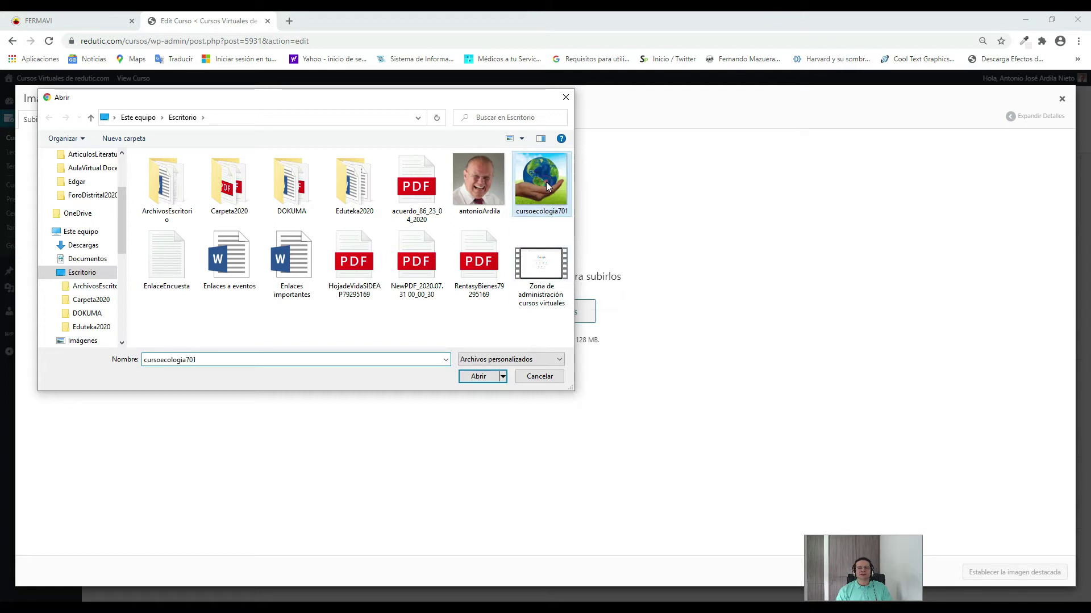
pyautogui.click(483, 381)
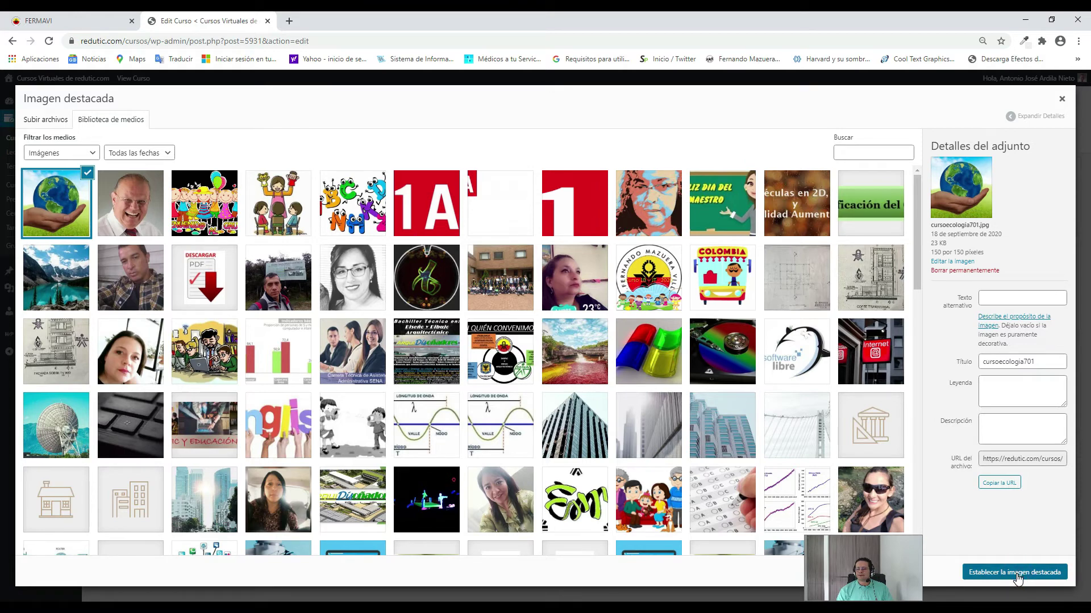
pyautogui.click(1016, 578)
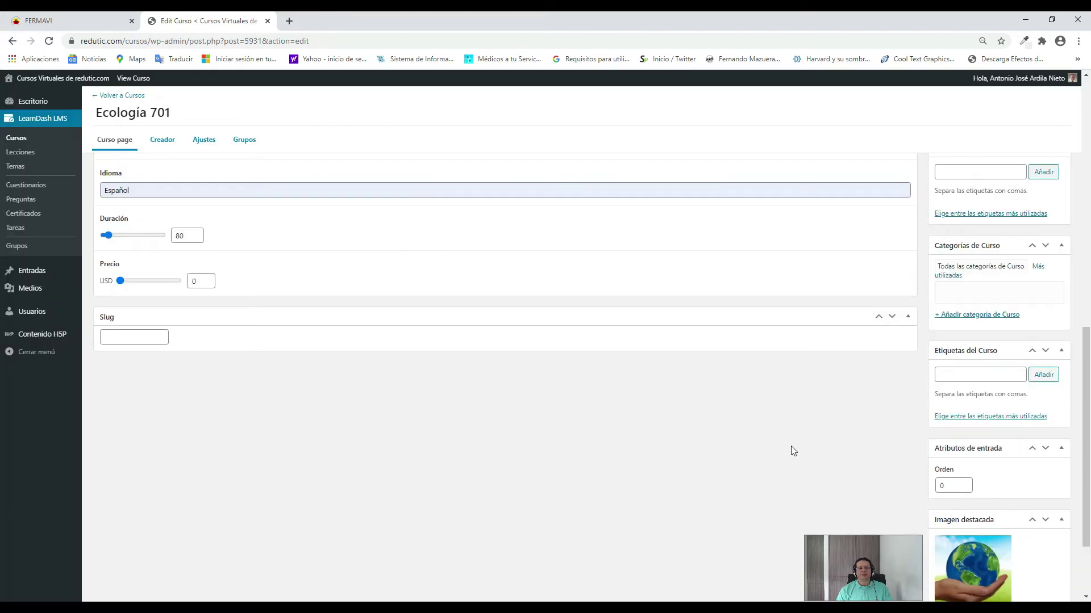
pyautogui.scroll(-1, 1061, 539)
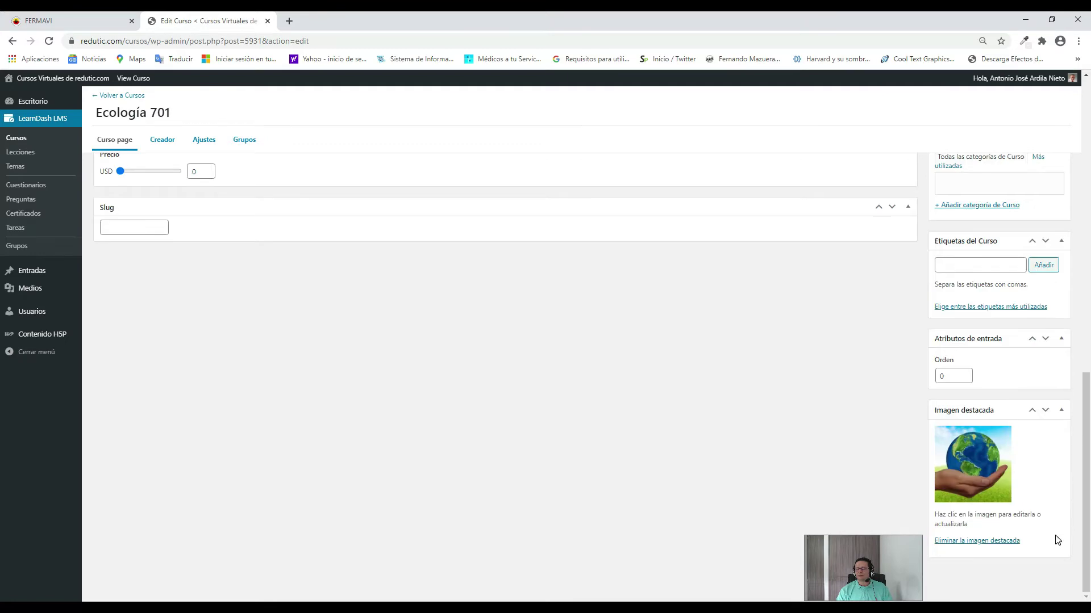
pyautogui.scroll(12, 1054, 537)
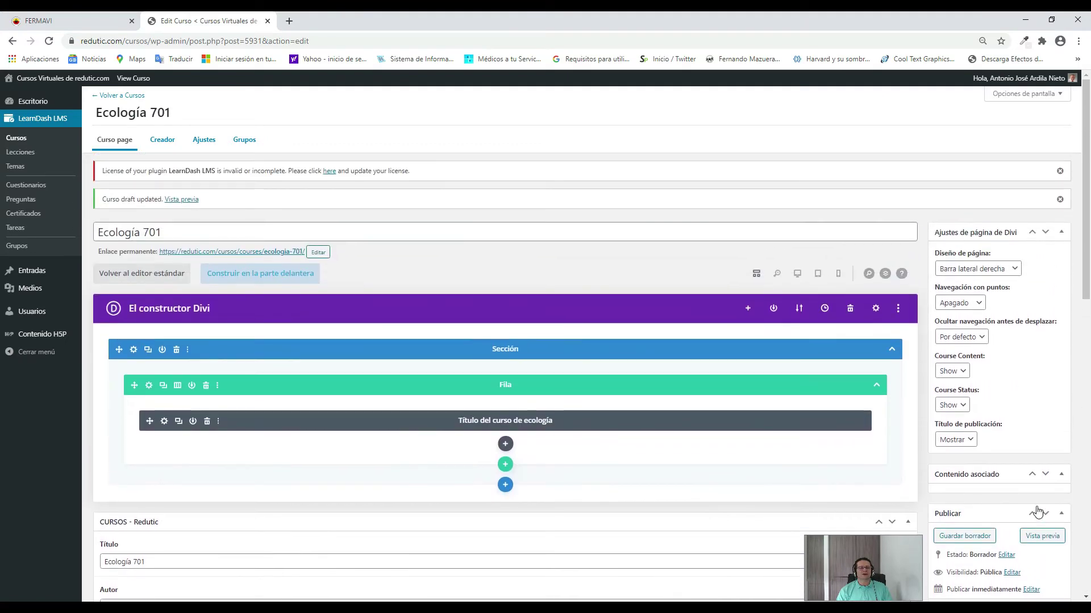
pyautogui.scroll(-7, 1037, 510)
pyautogui.scroll(-4, 1036, 507)
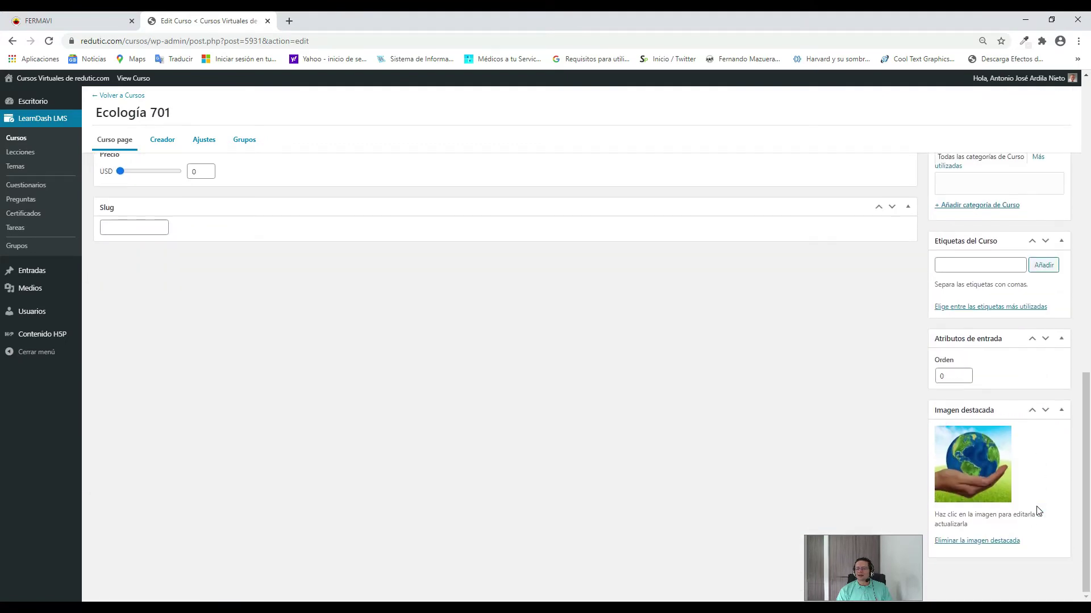
pyautogui.scroll(10, 1036, 509)
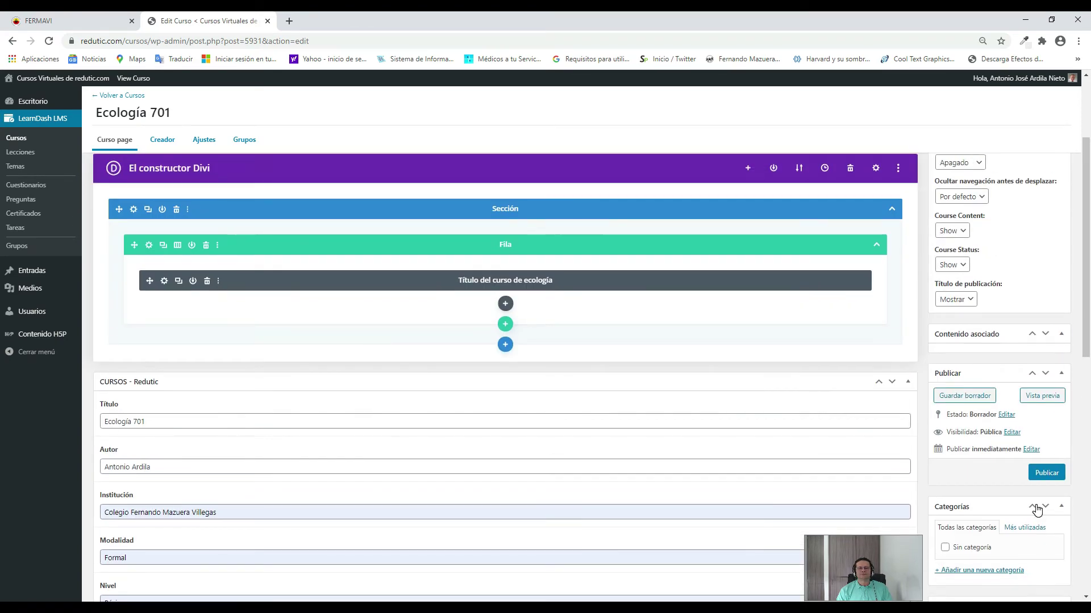
pyautogui.scroll(2, 1039, 509)
pyautogui.scroll(-3, 1053, 454)
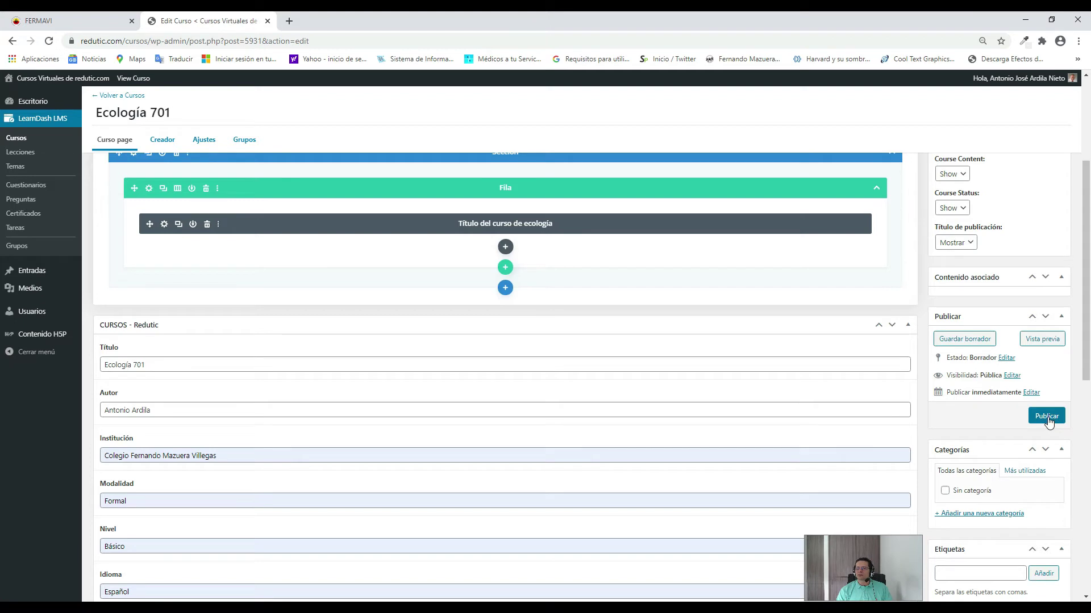
# Publish the Ecología 701 course with the Publicar button.
pyautogui.click(1047, 417)
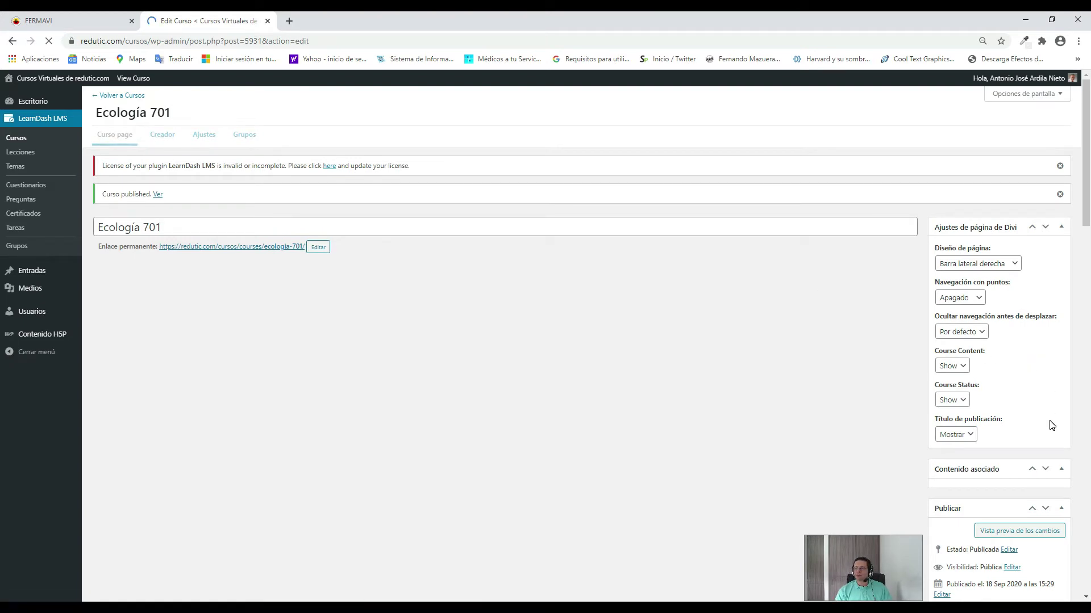
pyautogui.scroll(-3, 1052, 425)
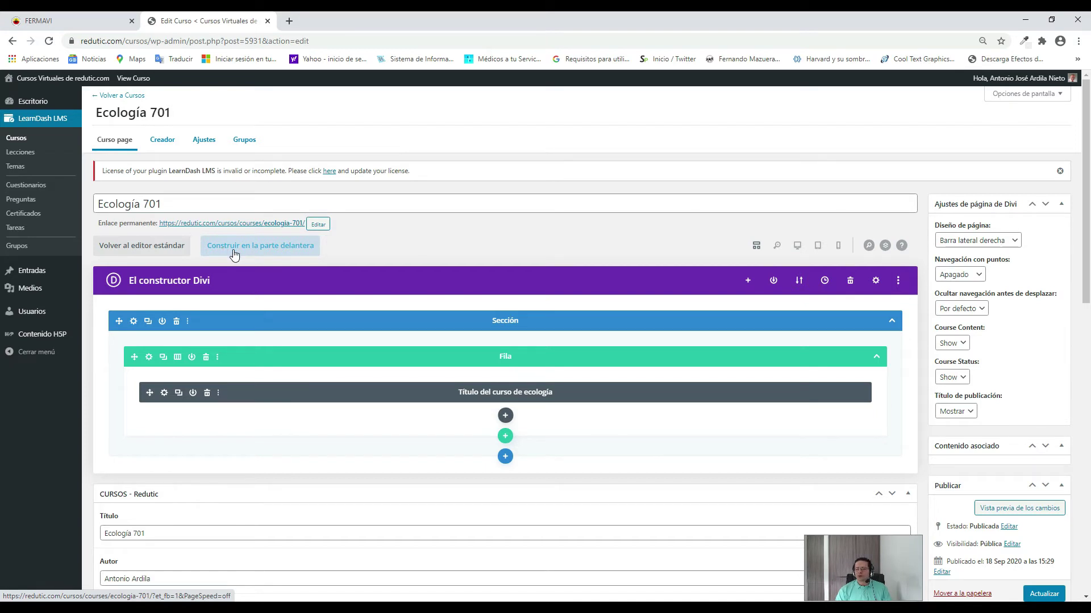
# Go back to the list of all LearnDash courses.
pyautogui.click(16, 139)
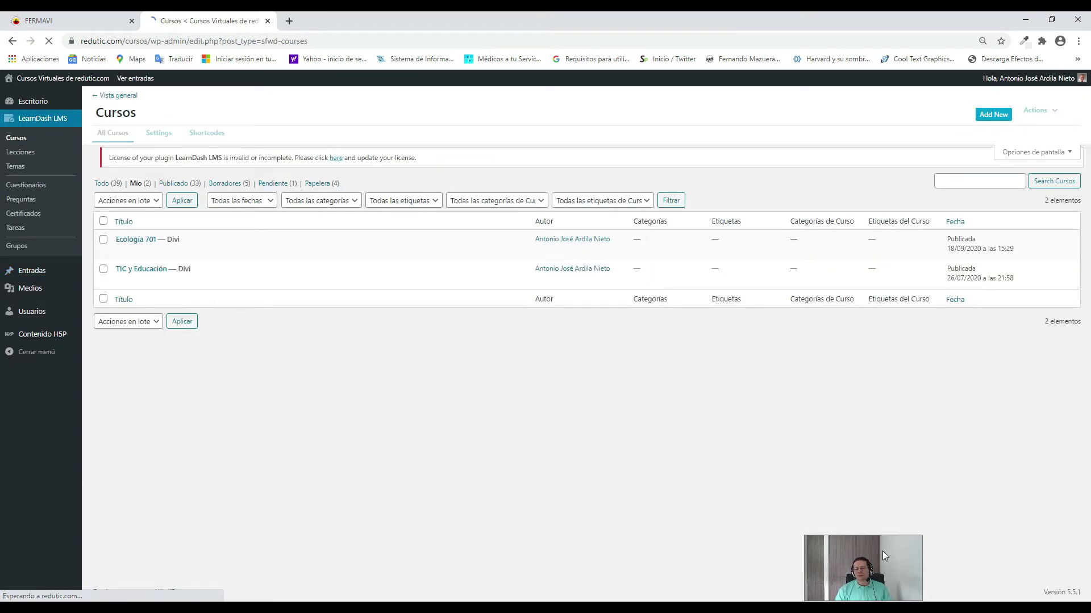
pyautogui.click(881, 551)
pyautogui.moveTo(901, 554); pyautogui.dragTo(947, 560)
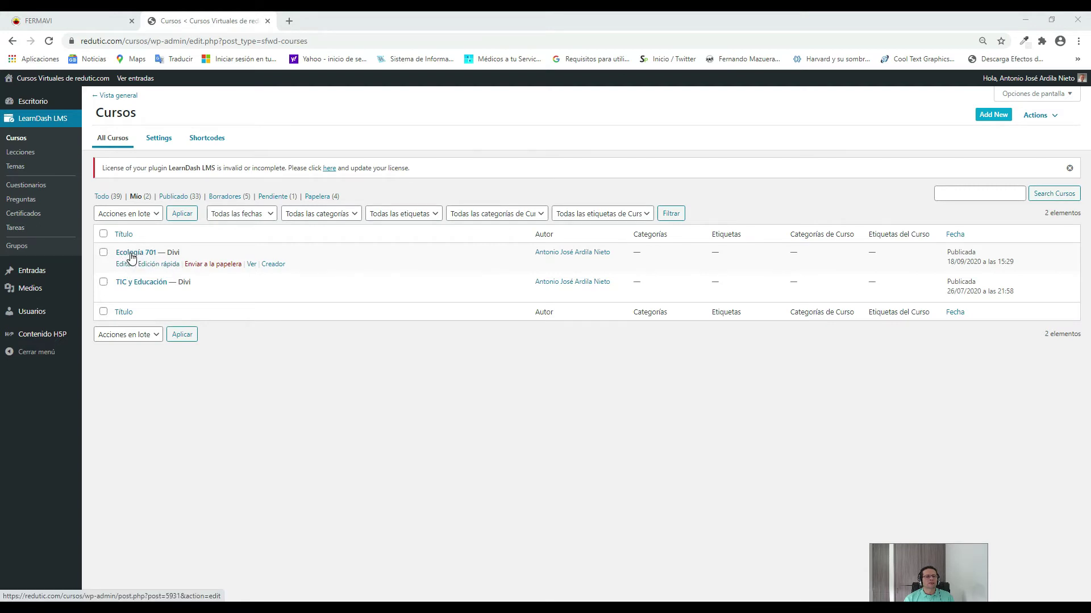
# Open the Ecología 701 view link in a new tab and switch to it.
pyautogui.rightClick(252, 265)
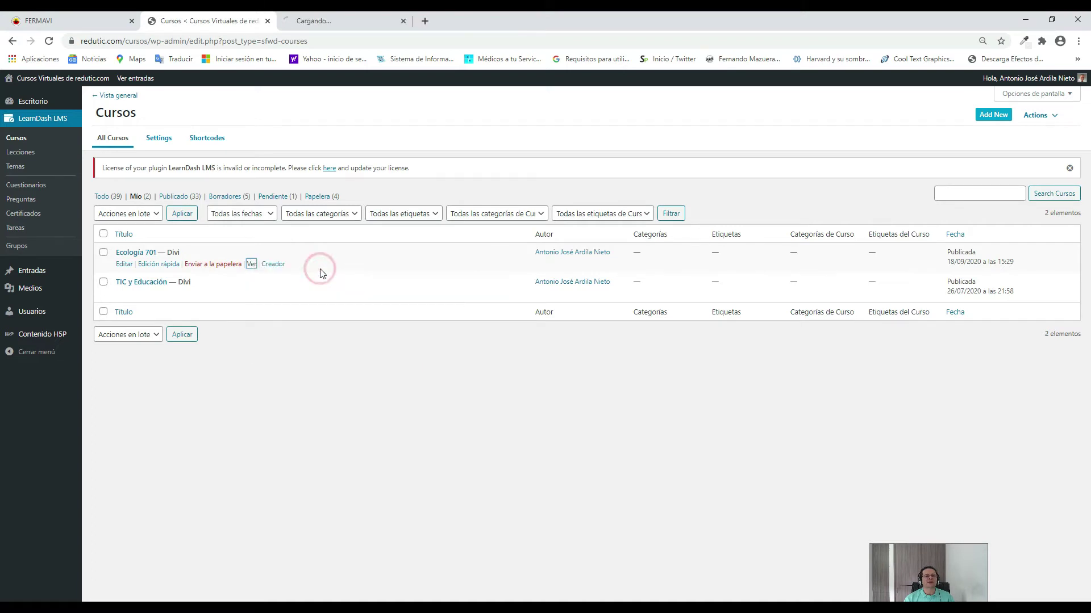
pyautogui.click(322, 271)
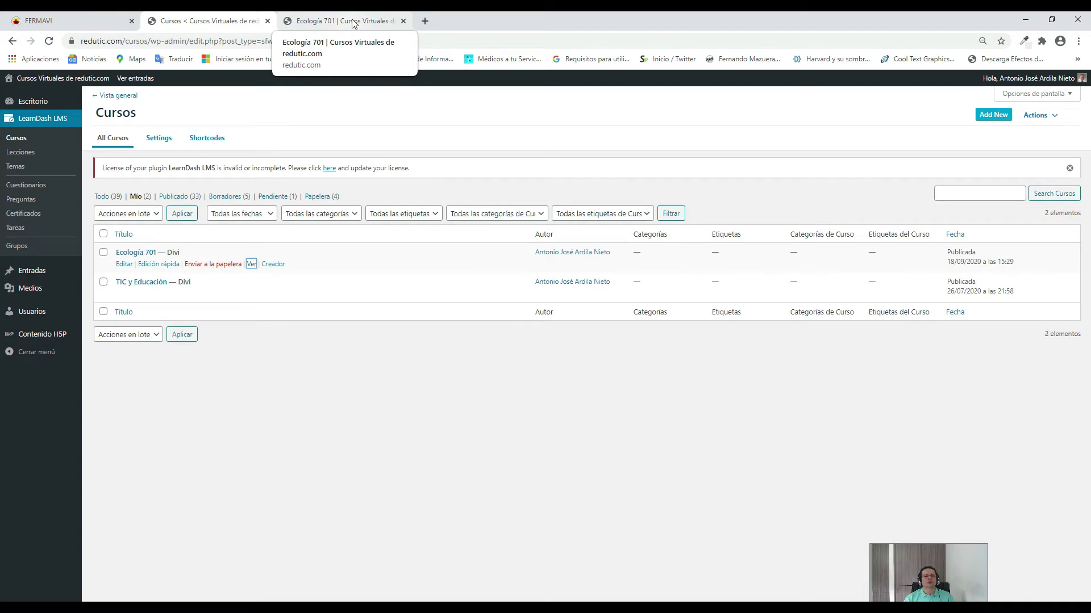
pyautogui.click(353, 23)
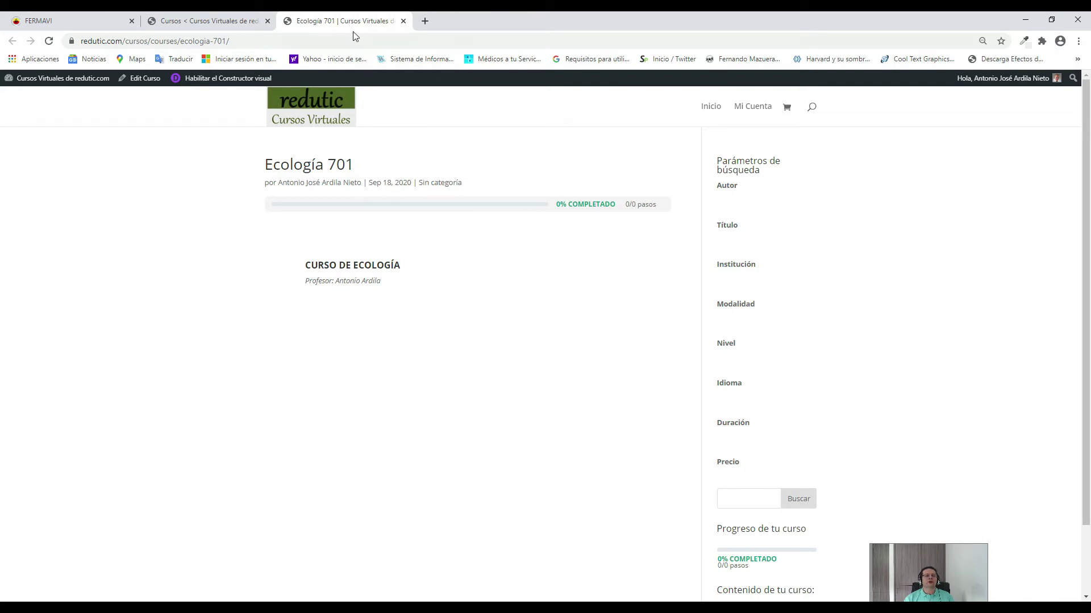
# Switch back to the 'Cursos < Cursos Virtuales' admin tab.
pyautogui.click(194, 24)
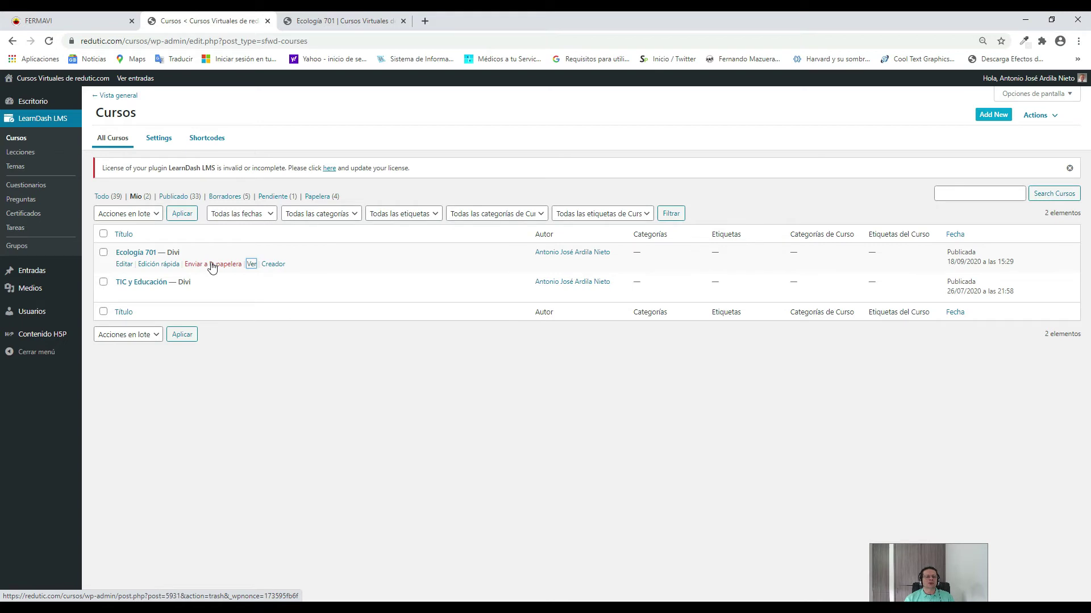
# Open Ecología 701 from the Cursos list in the Edit Curso screen.
pyautogui.click(128, 255)
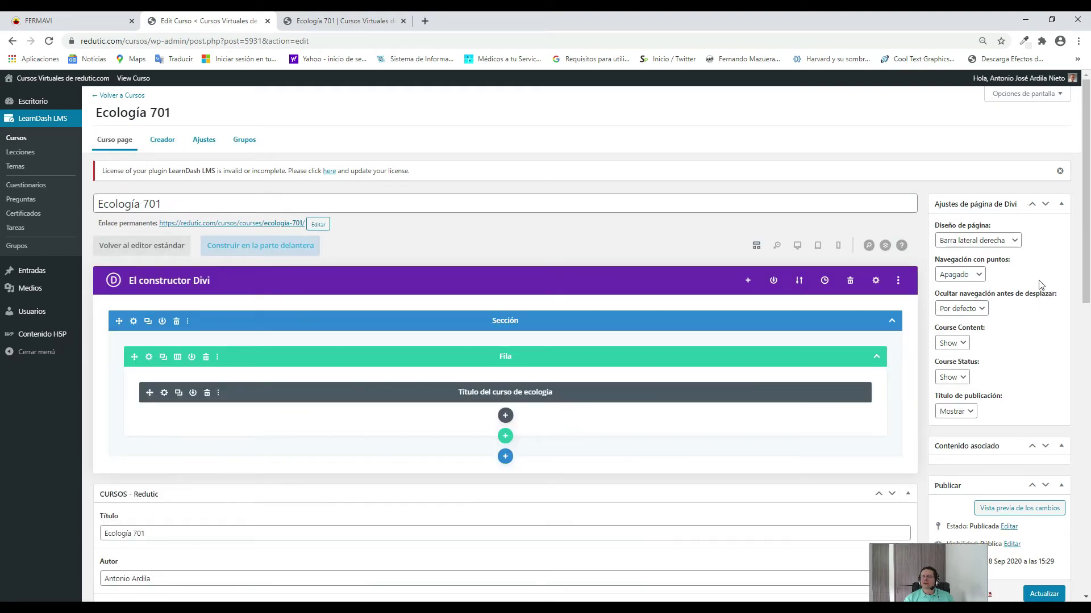
# Change Diseño de página from Barra lateral derecha to Sin barra lateral.
pyautogui.click(1015, 242)
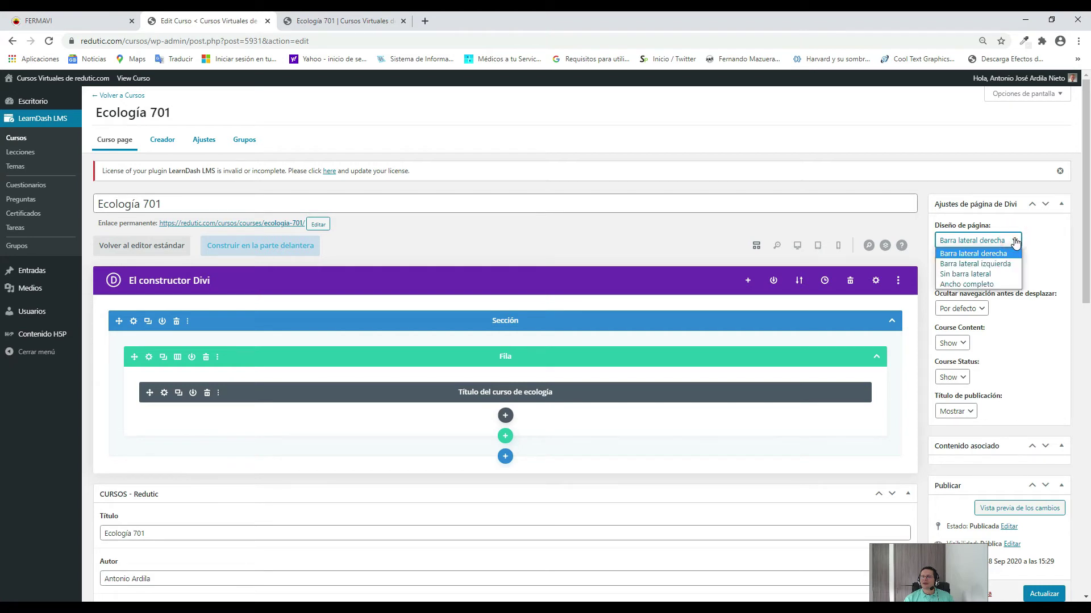
pyautogui.click(998, 274)
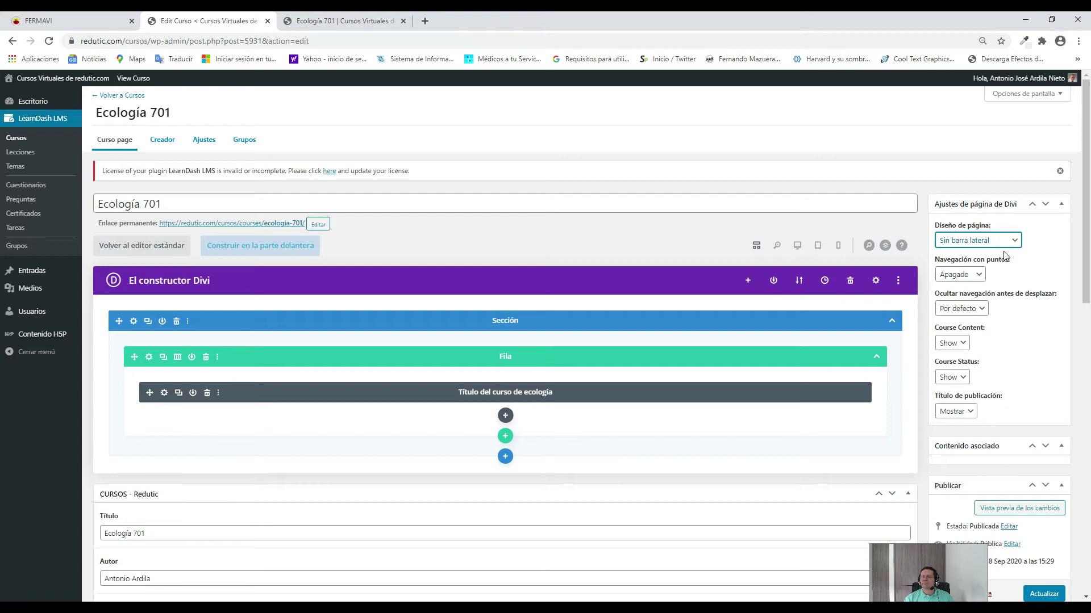
pyautogui.scroll(-2, 1031, 288)
pyautogui.scroll(-2, 1029, 284)
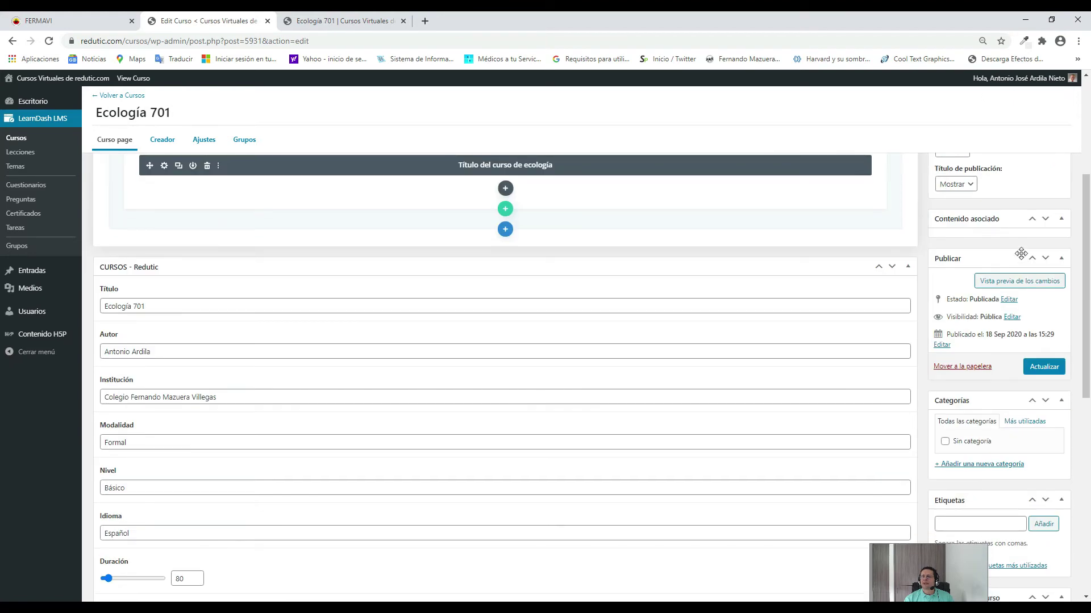
pyautogui.scroll(2, 1017, 247)
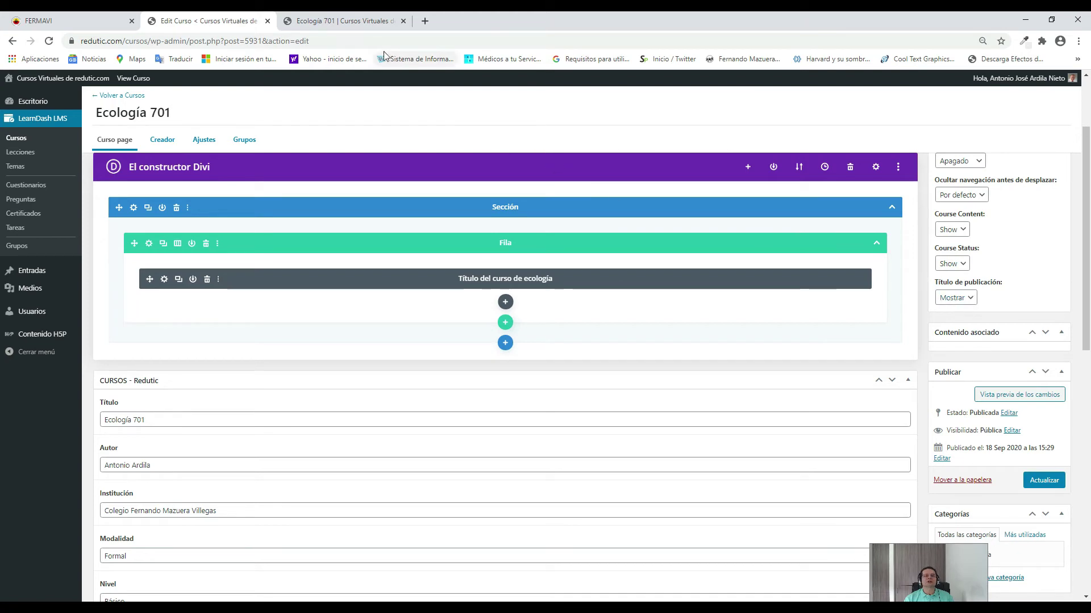
pyautogui.click(354, 23)
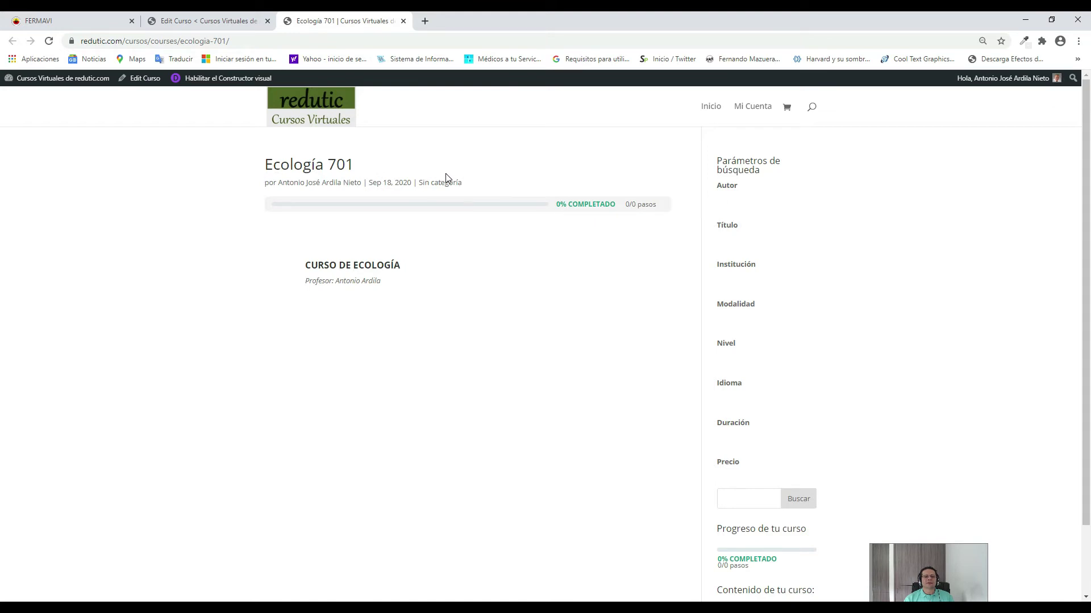
pyautogui.click(203, 23)
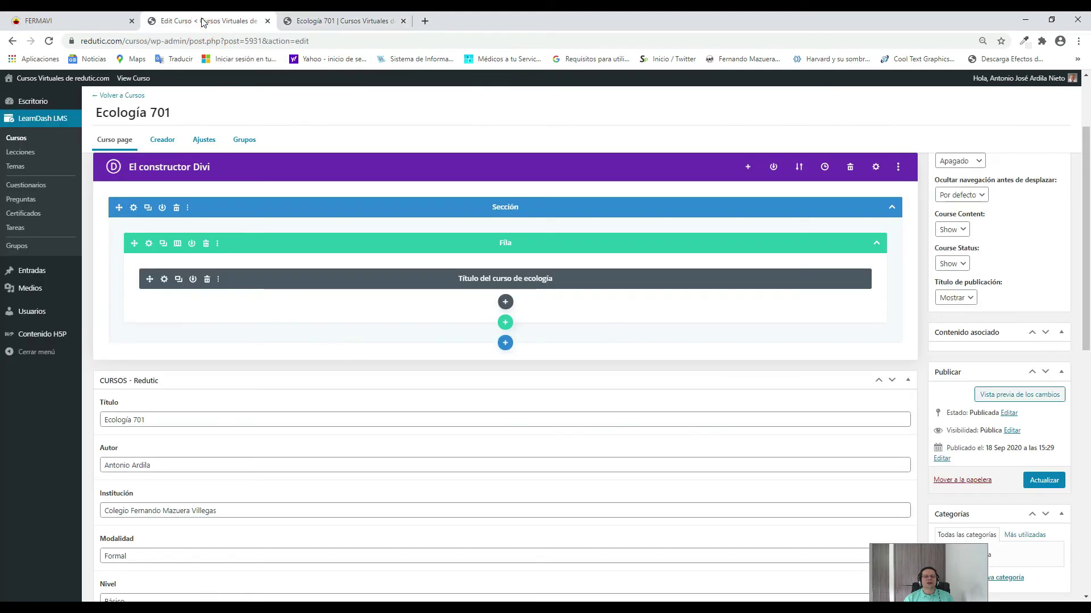
# Set Título de publicación to Ocultar and update the course.
pyautogui.click(972, 301)
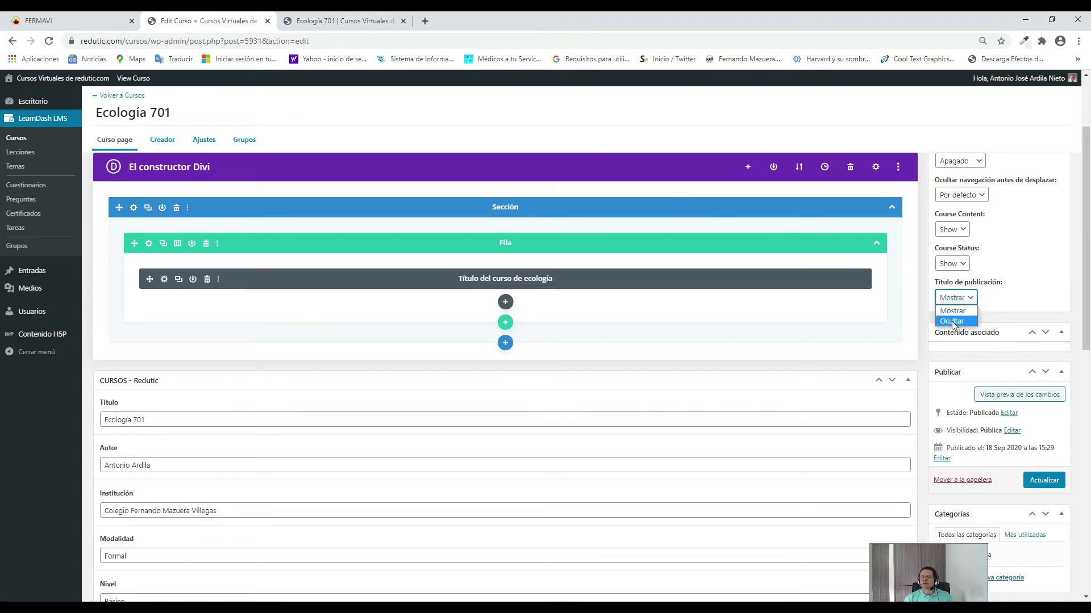
pyautogui.click(952, 321)
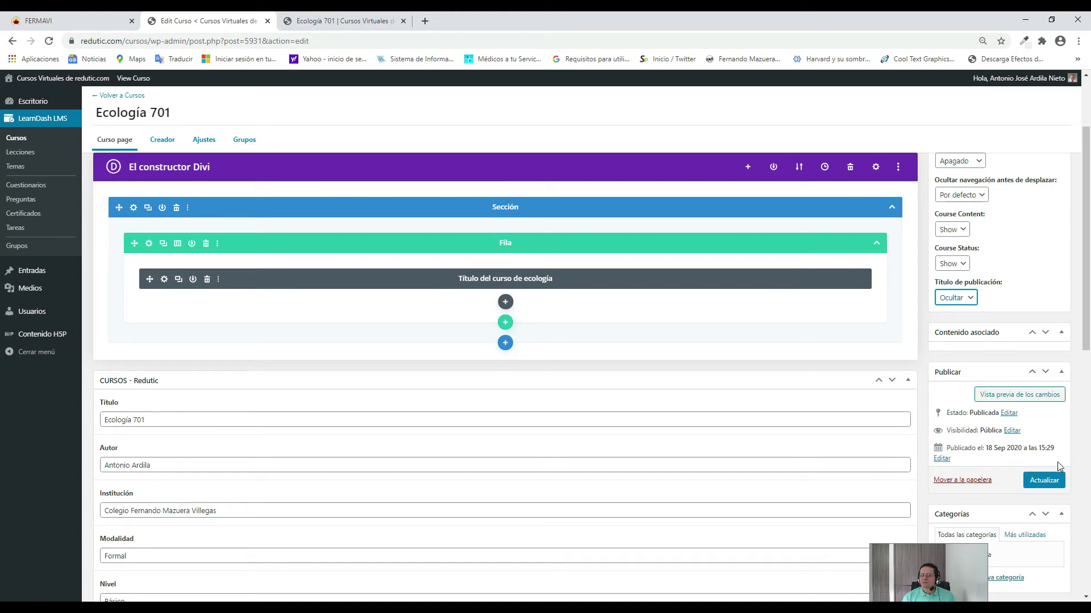
pyautogui.click(1044, 482)
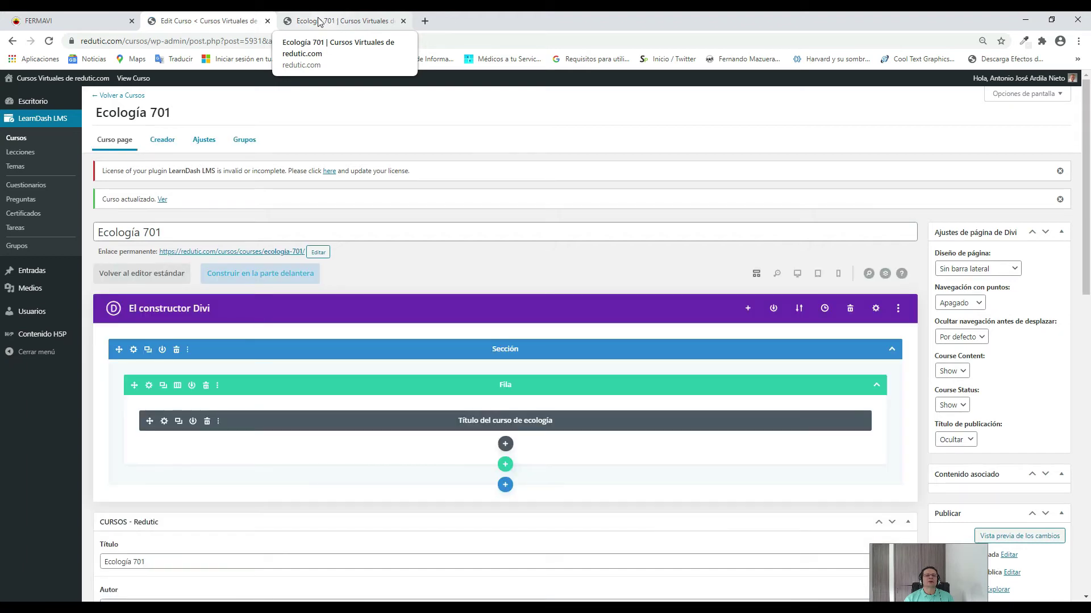
pyautogui.click(318, 24)
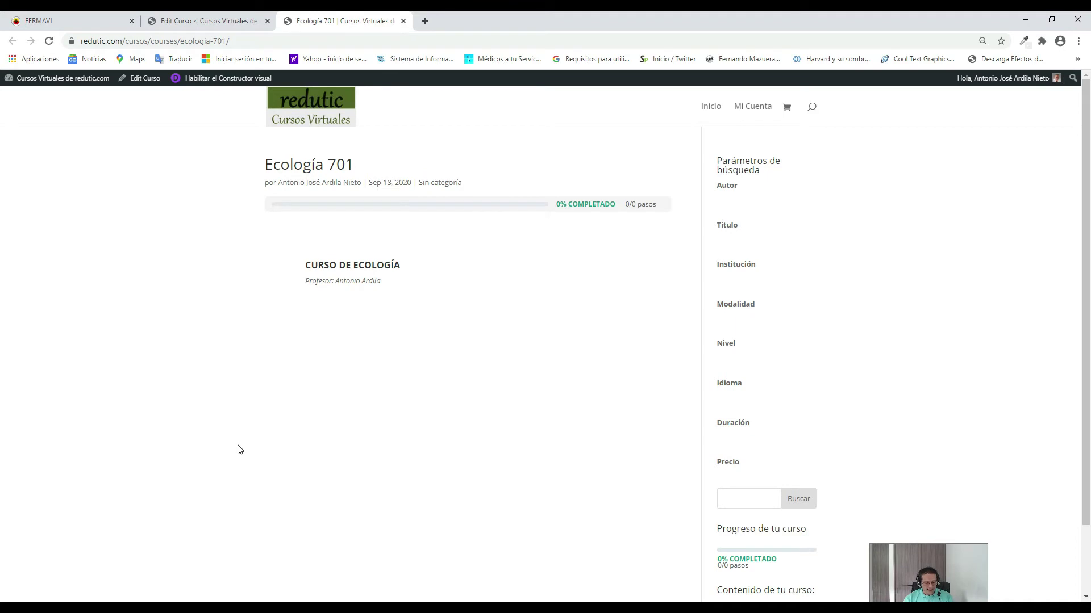
pyautogui.press('F5')
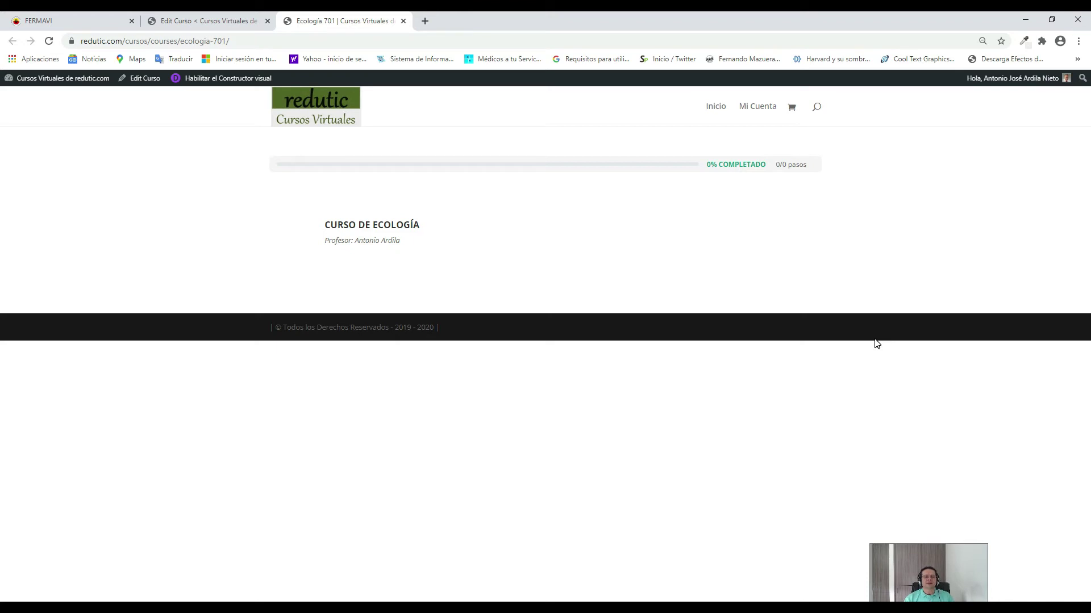
pyautogui.click(197, 21)
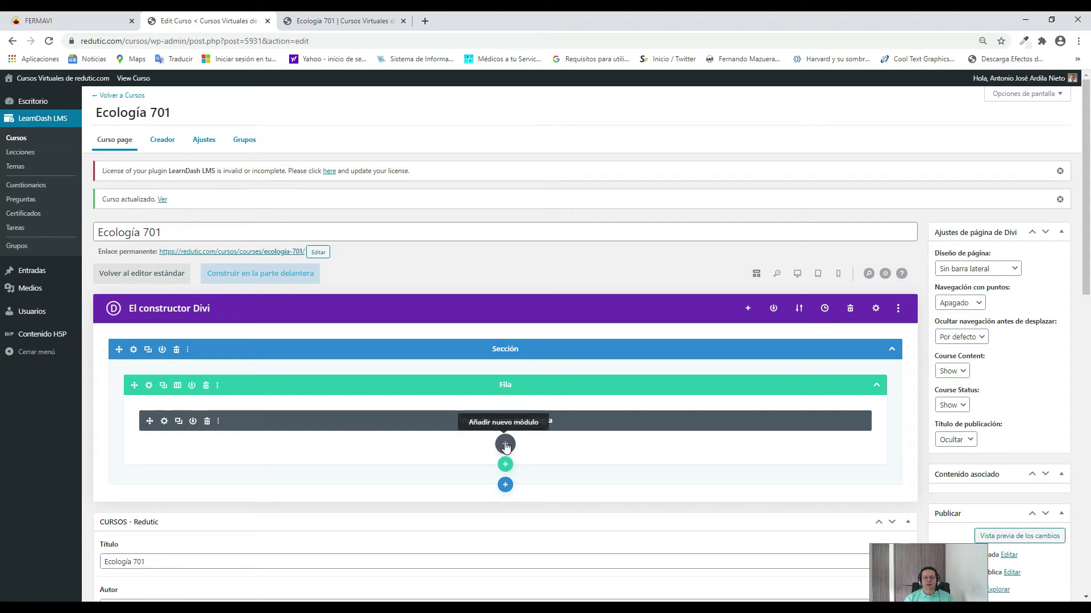
# Insert an Imagen module below the Ecología 701 course title module.
pyautogui.click(506, 444)
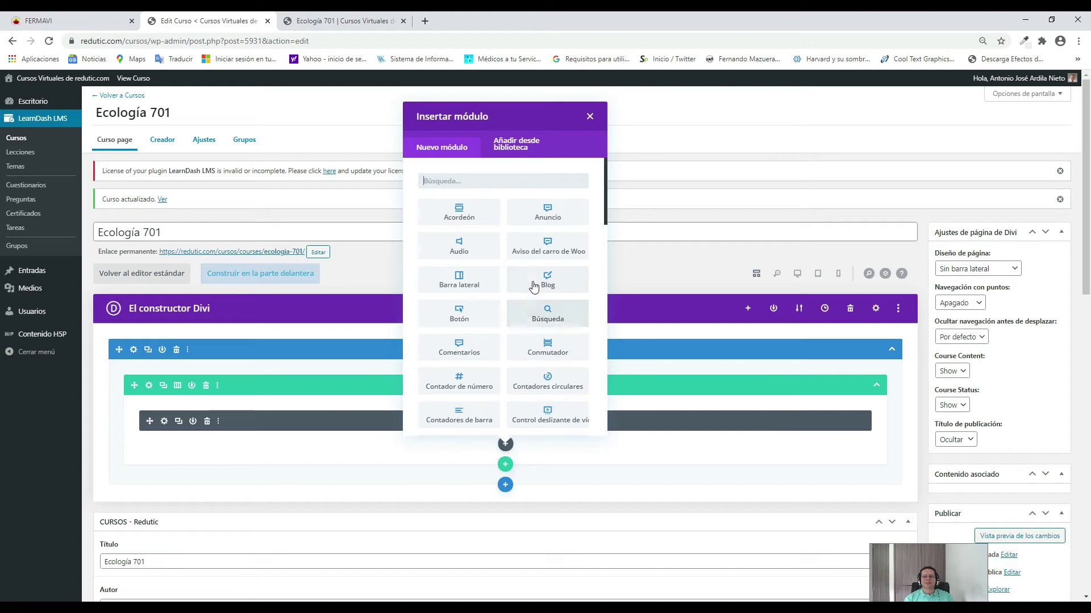
pyautogui.scroll(-2, 534, 282)
pyautogui.scroll(-4, 534, 281)
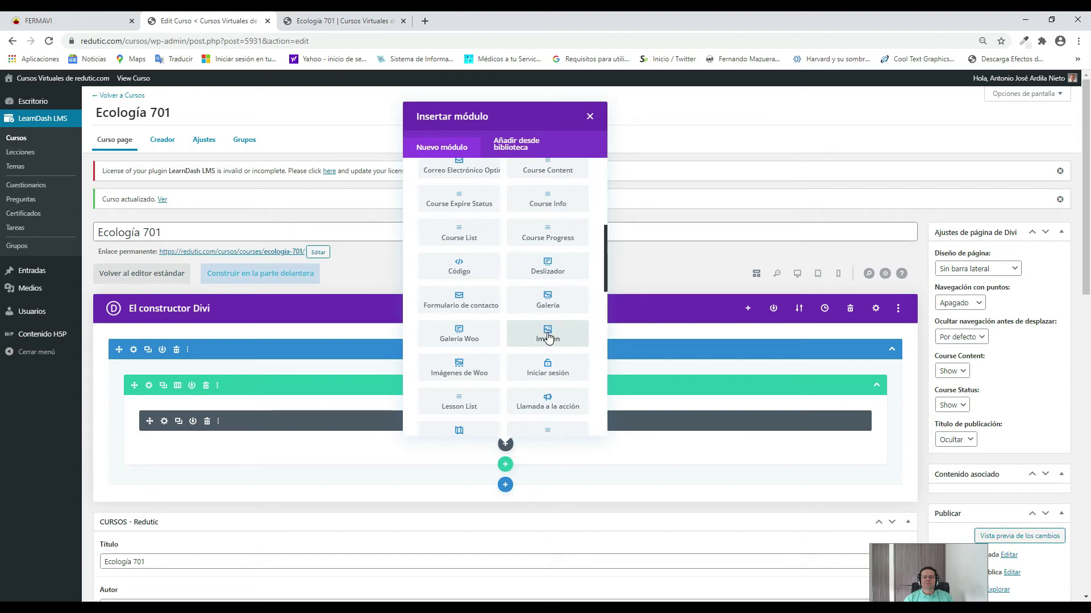
pyautogui.click(548, 338)
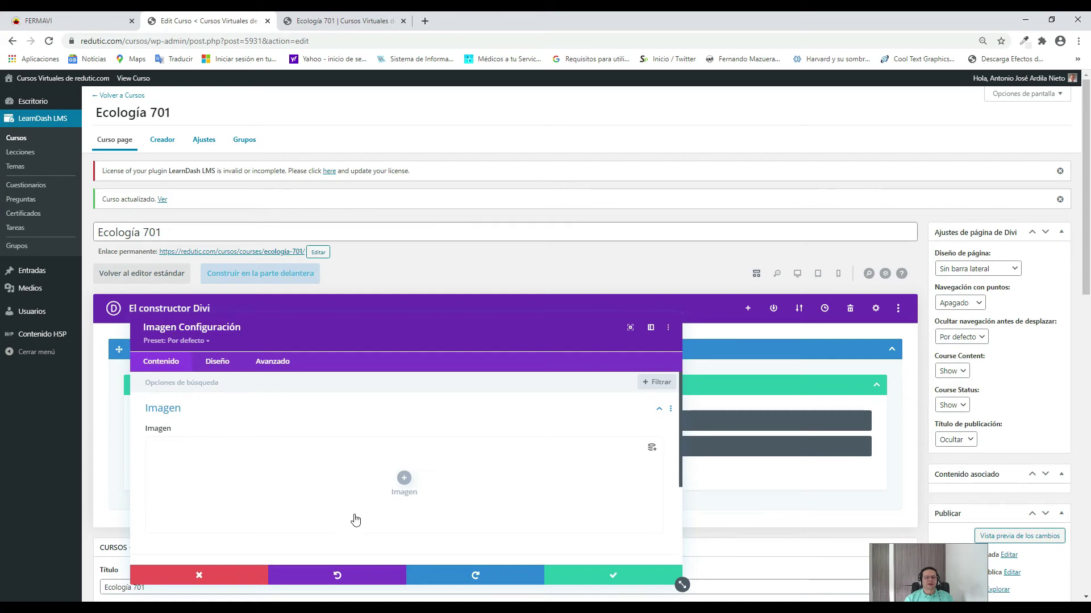
# Start a new image upload for the module from the Subir archivos tab's Seleccionar archivos button.
pyautogui.click(404, 480)
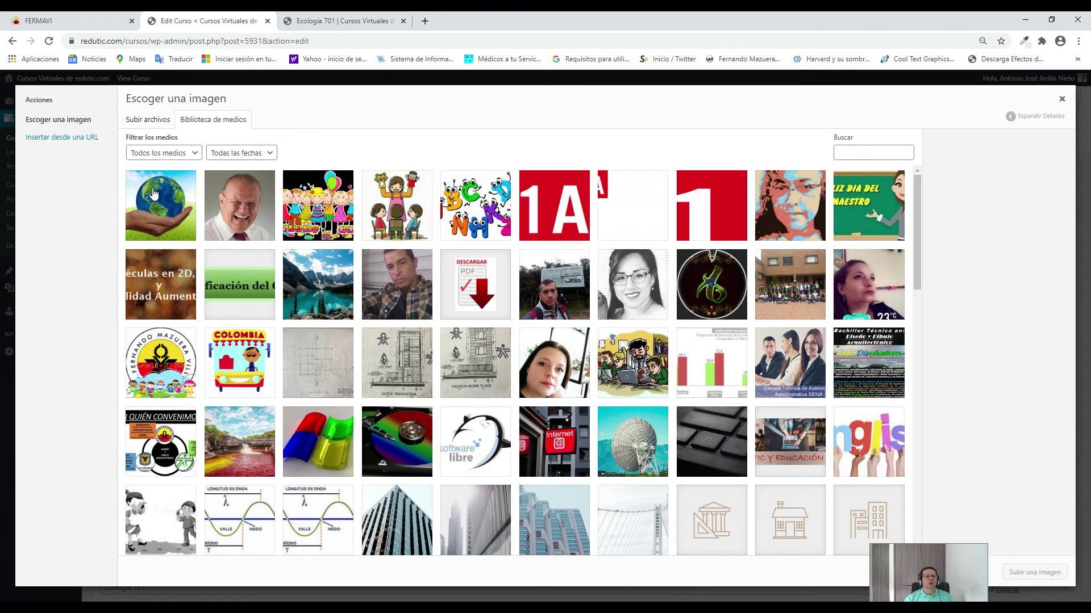
pyautogui.click(144, 121)
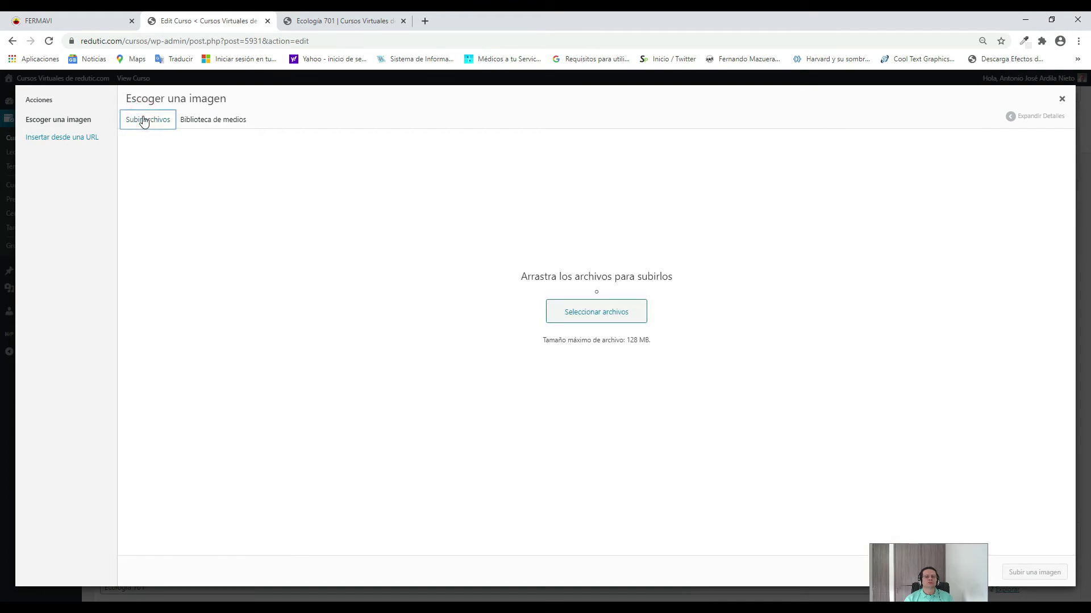
pyautogui.click(602, 315)
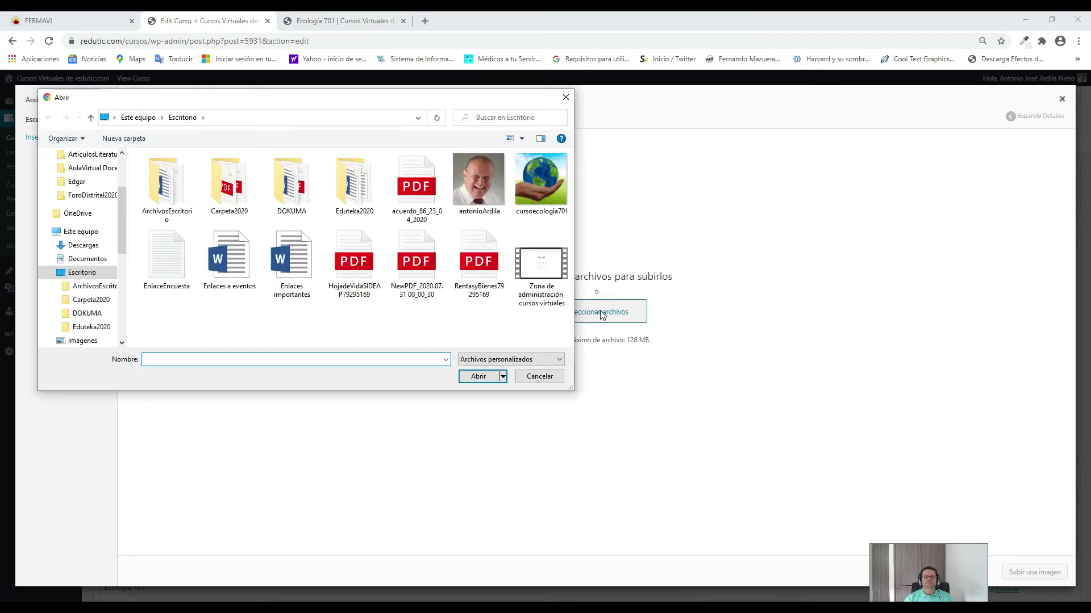
# Browse to TOSHIBA EXT (E:) > ArchivosSEGUNDOsemestre2020 > AulaVirtual DocentesMAZUERA > Imagenes.
pyautogui.moveTo(120, 226); pyautogui.dragTo(120, 323)
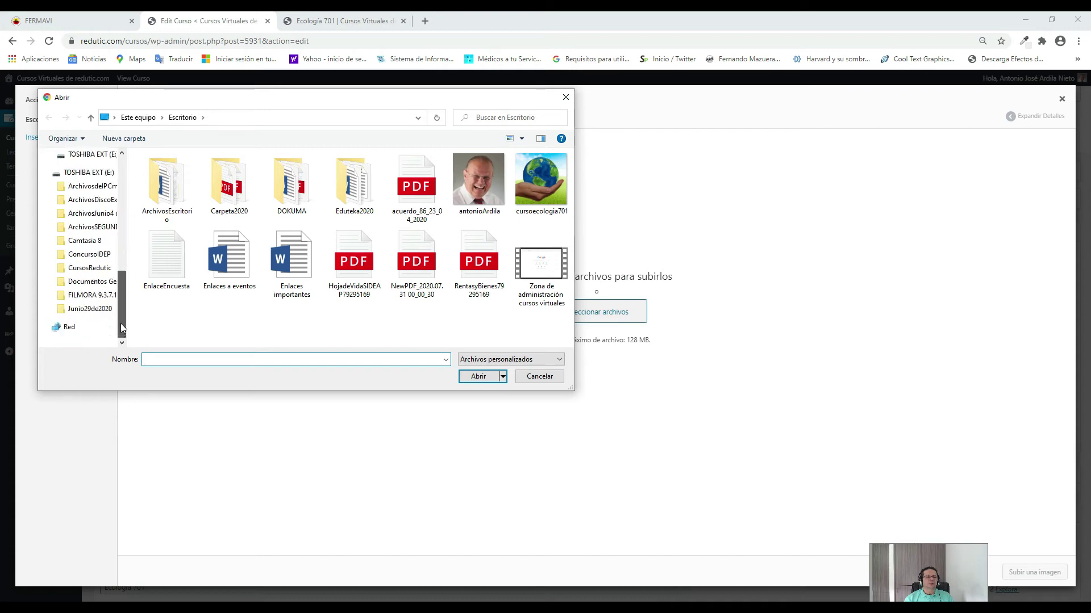
pyautogui.scroll(3, 86, 176)
pyautogui.click(97, 281)
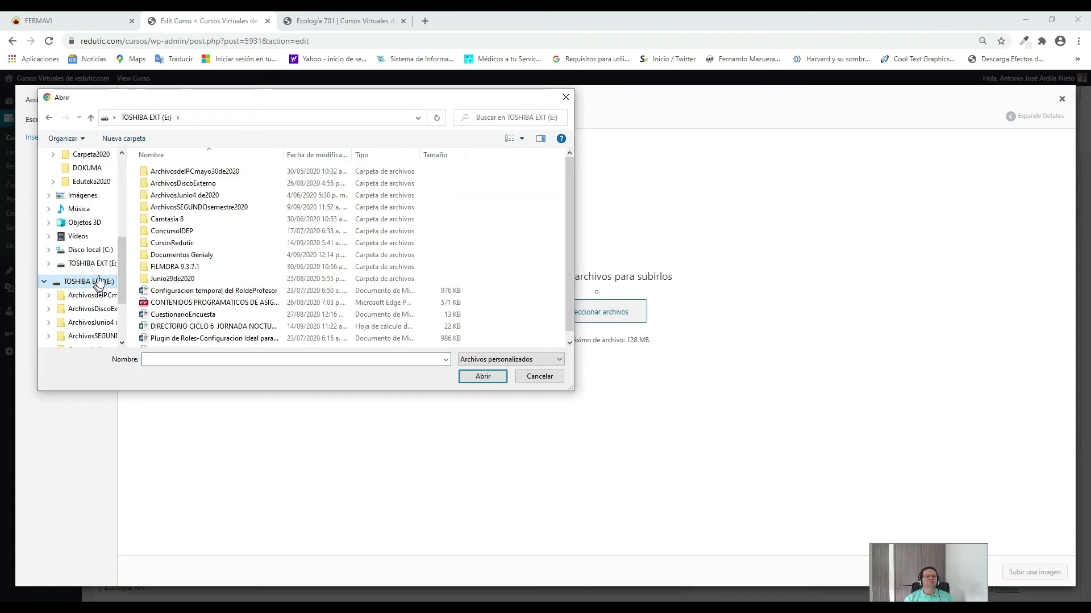
pyautogui.click(215, 208)
pyautogui.doubleClick(214, 207)
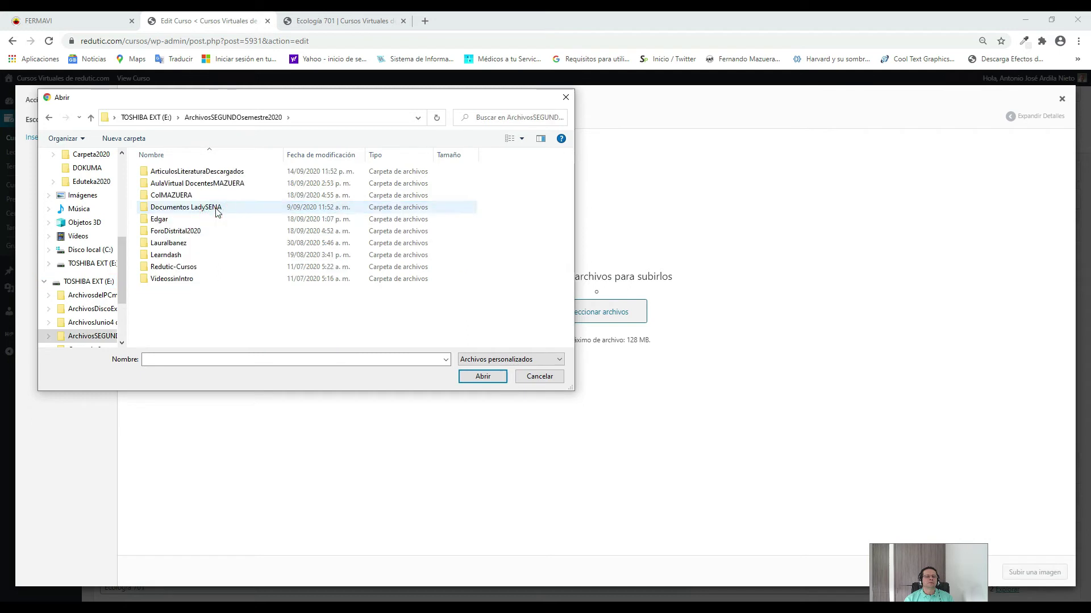
pyautogui.click(214, 185)
pyautogui.doubleClick(215, 185)
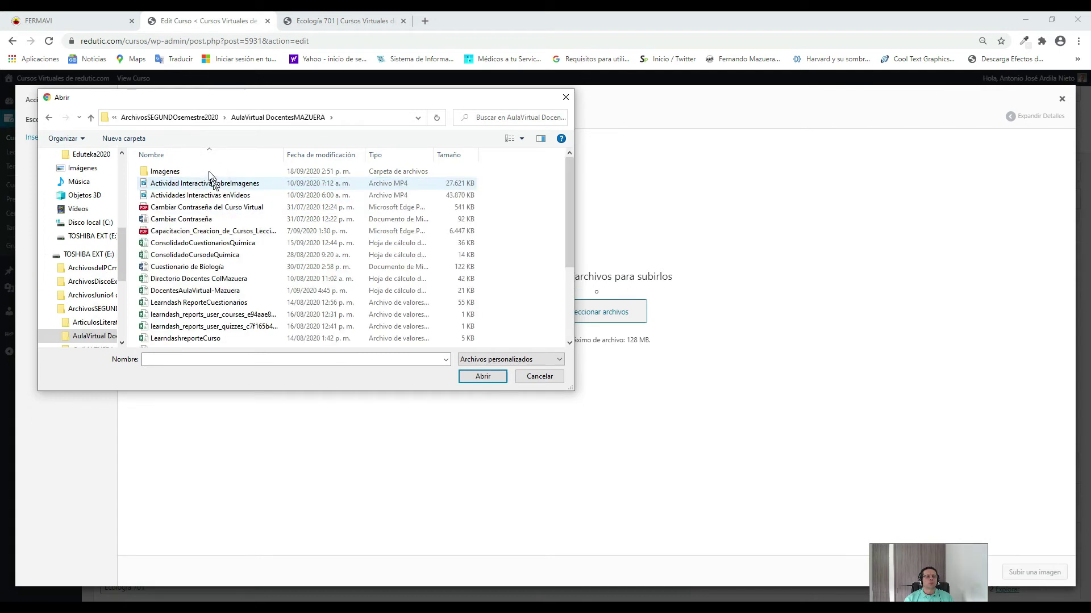
pyautogui.click(202, 171)
pyautogui.doubleClick(204, 171)
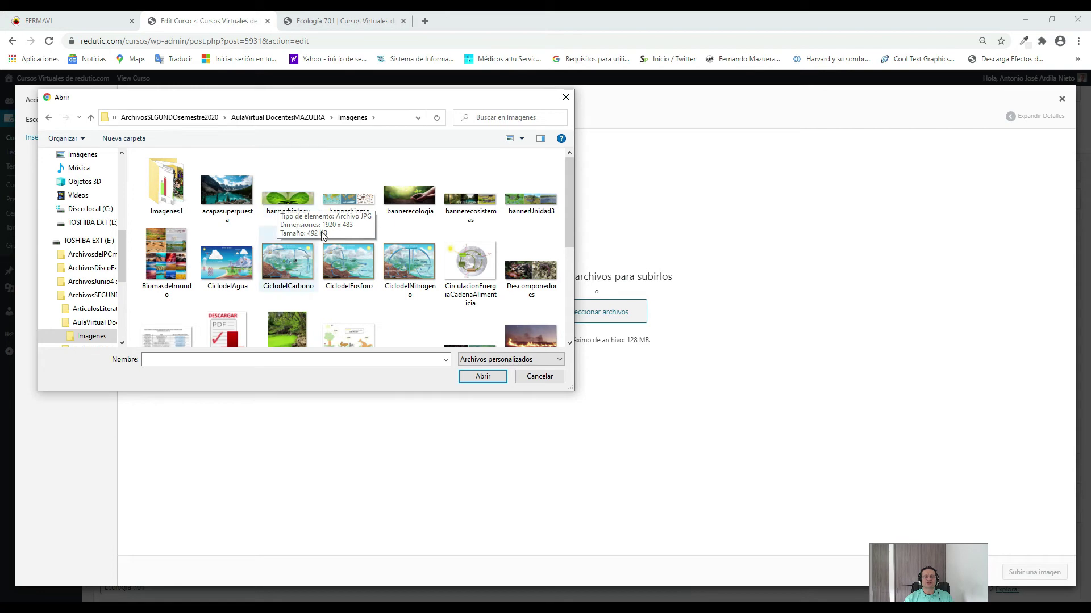
pyautogui.scroll(-1, 363, 267)
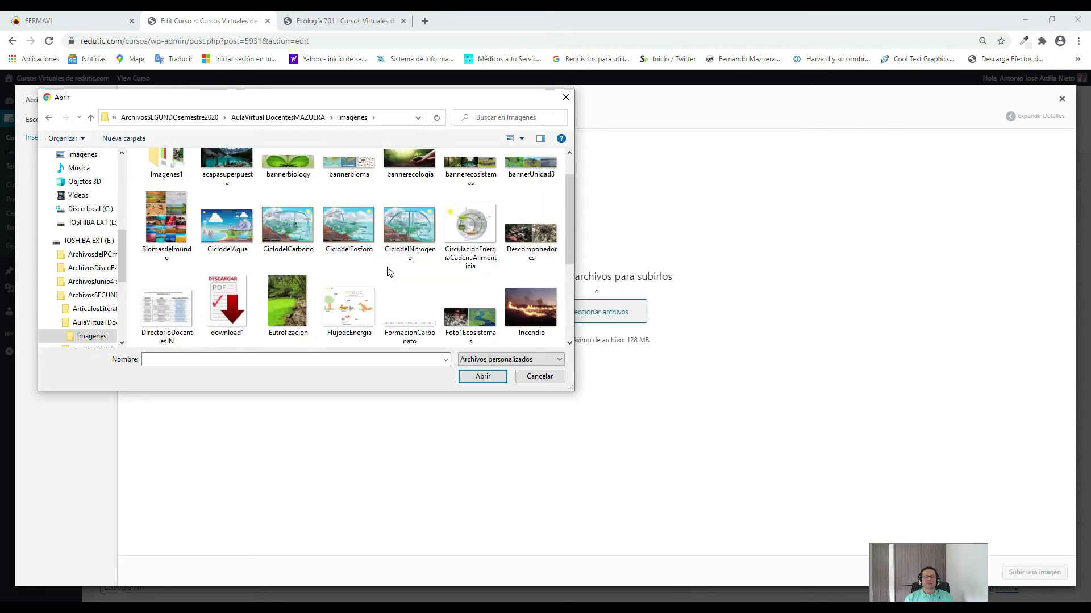
pyautogui.scroll(-2, 396, 269)
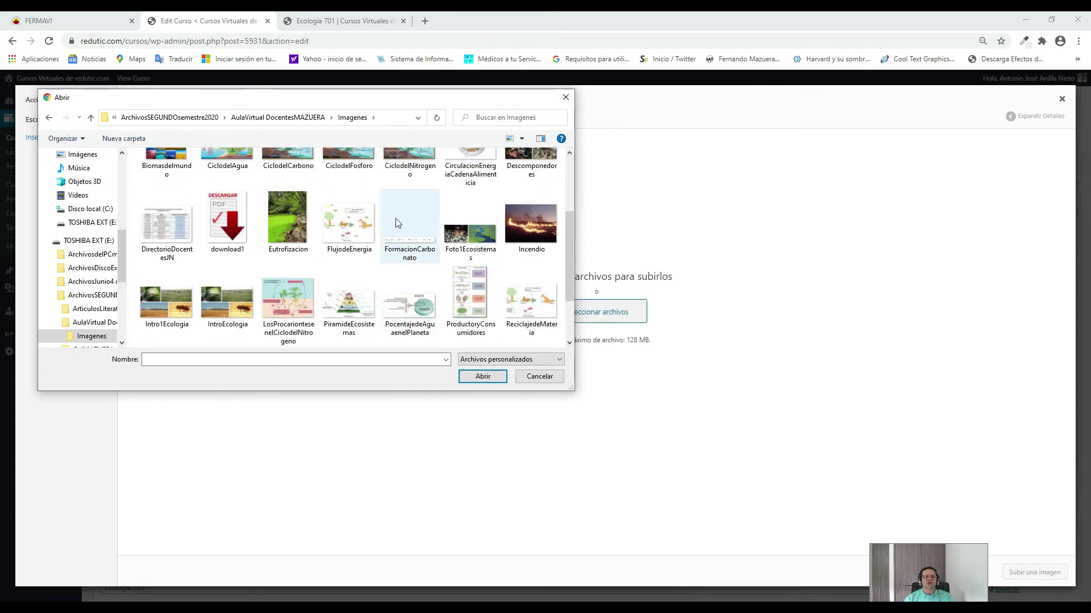
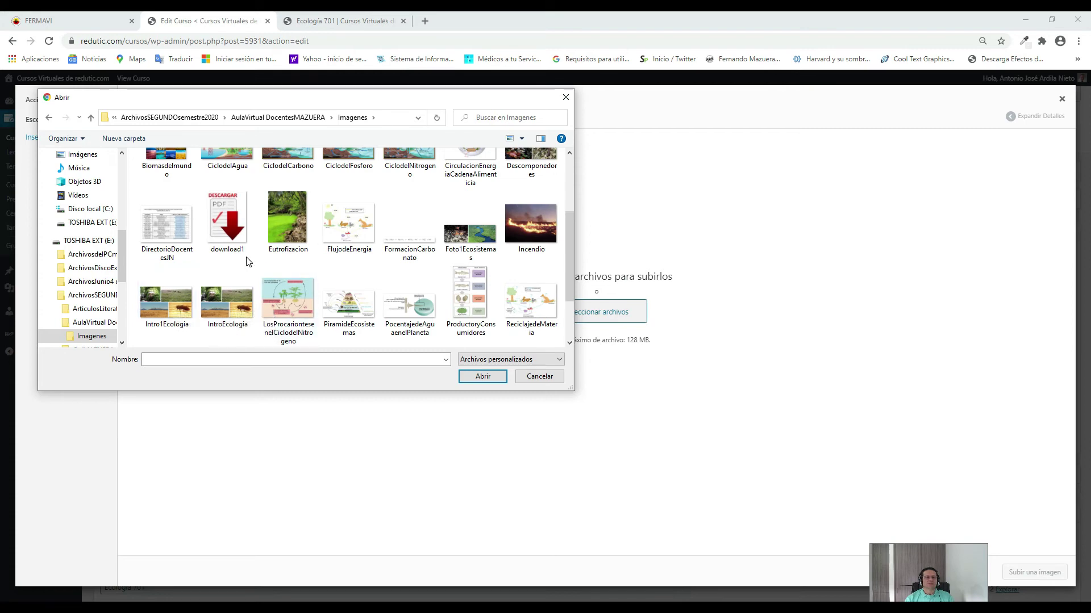
# Upload bannerbiology.jpg from the Imagenes folder to the media library.
pyautogui.scroll(2, 350, 280)
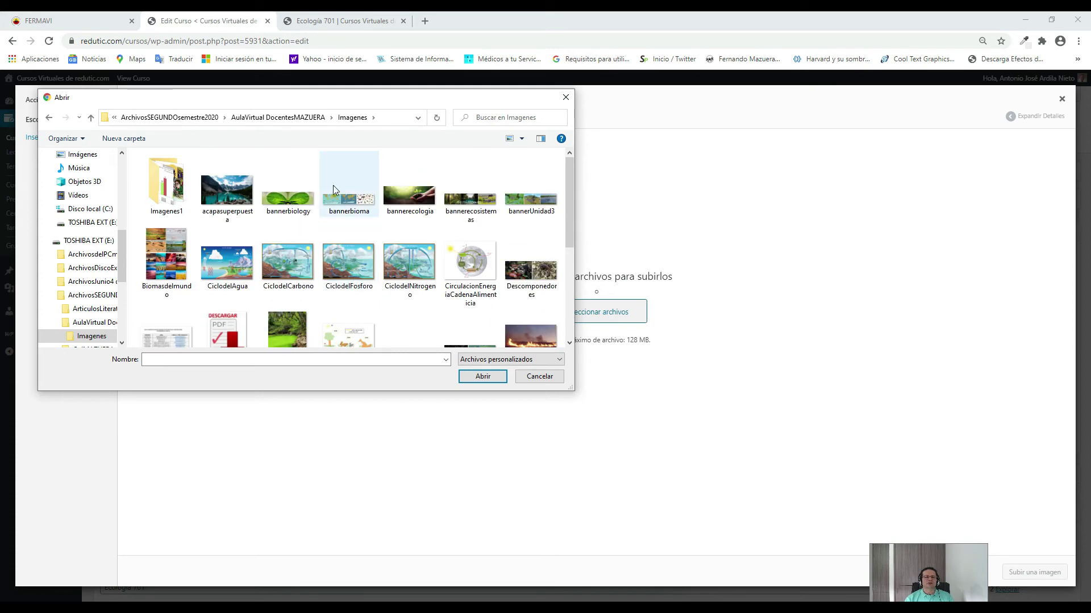
pyautogui.click(286, 196)
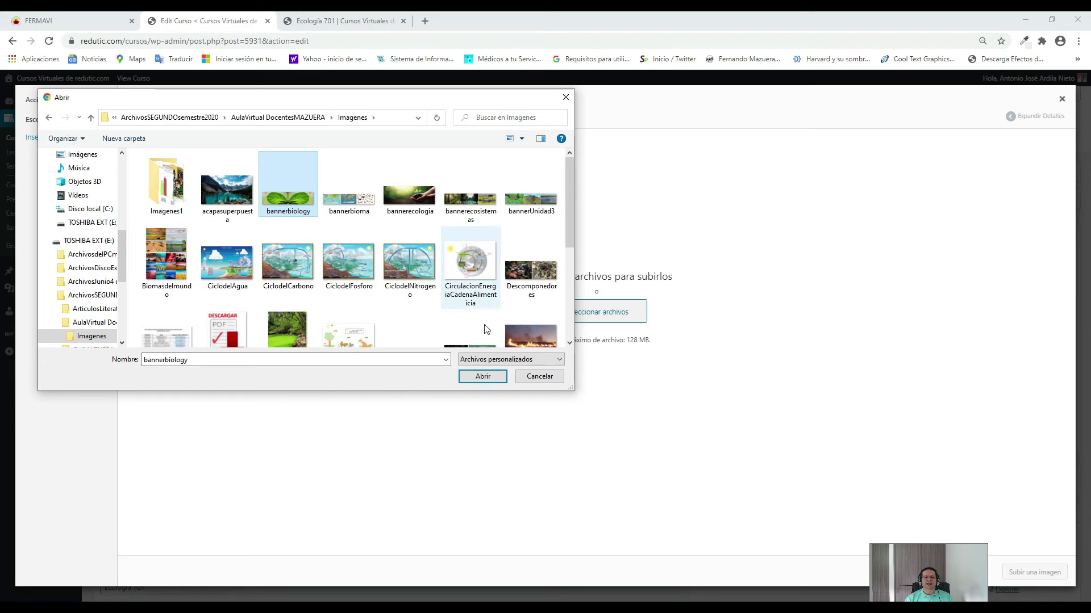
pyautogui.click(484, 377)
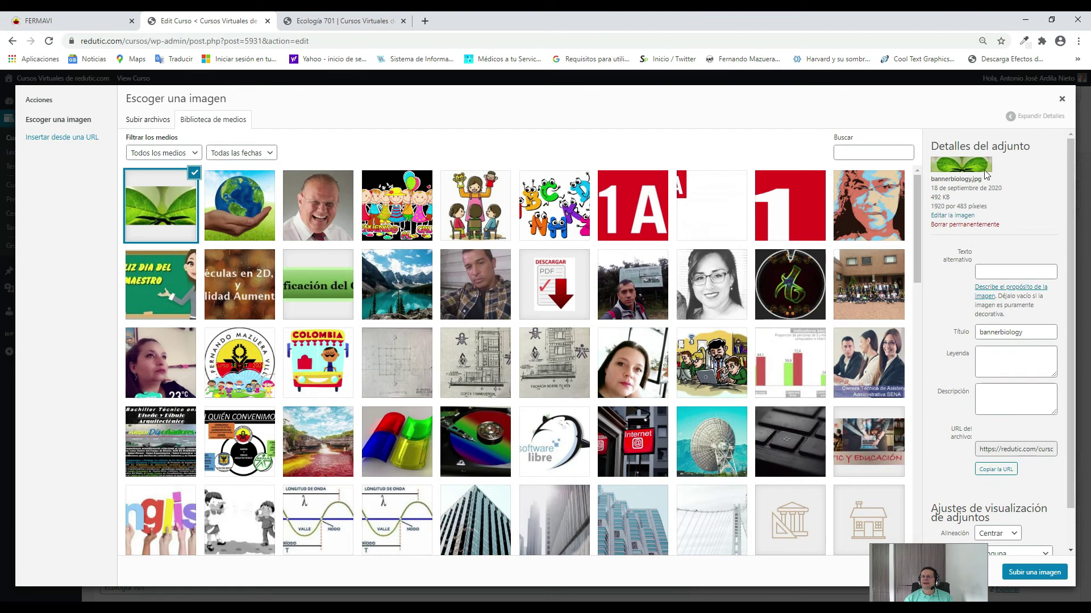
pyautogui.scroll(-1, 1017, 273)
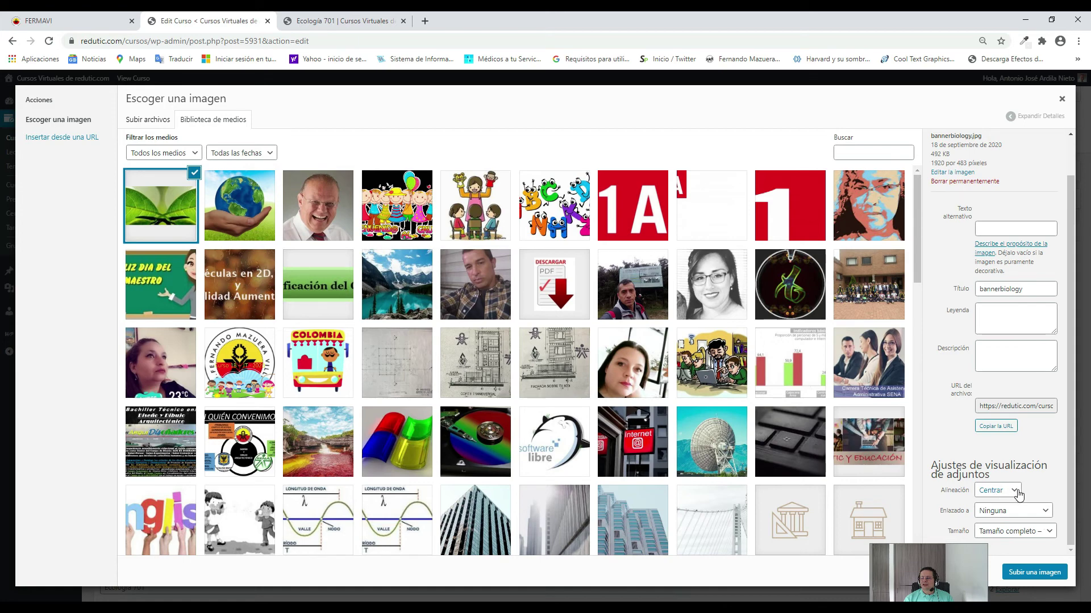
pyautogui.click(1015, 491)
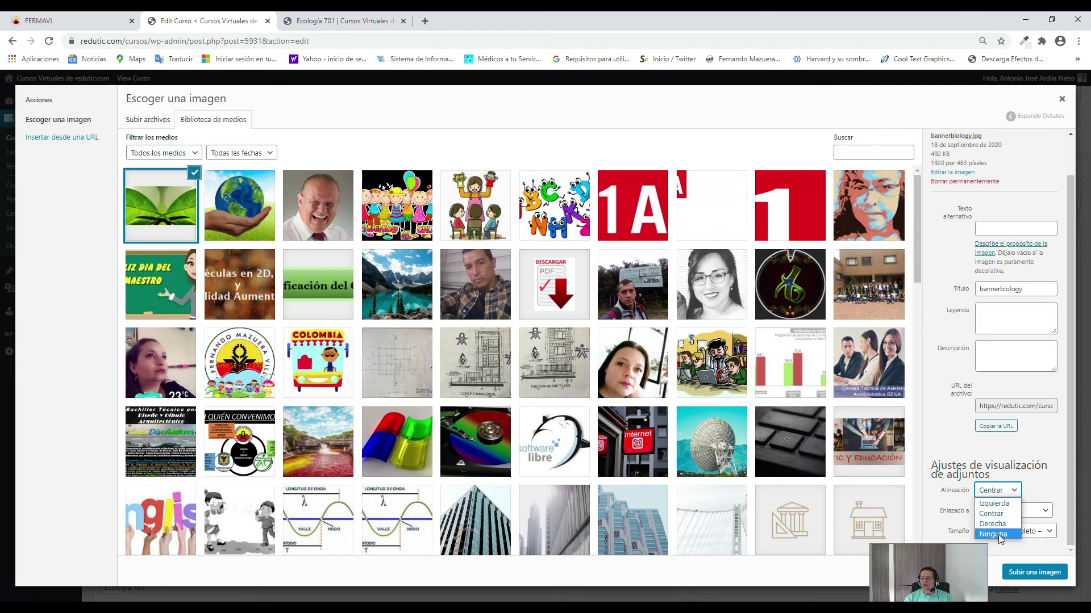
pyautogui.click(1044, 444)
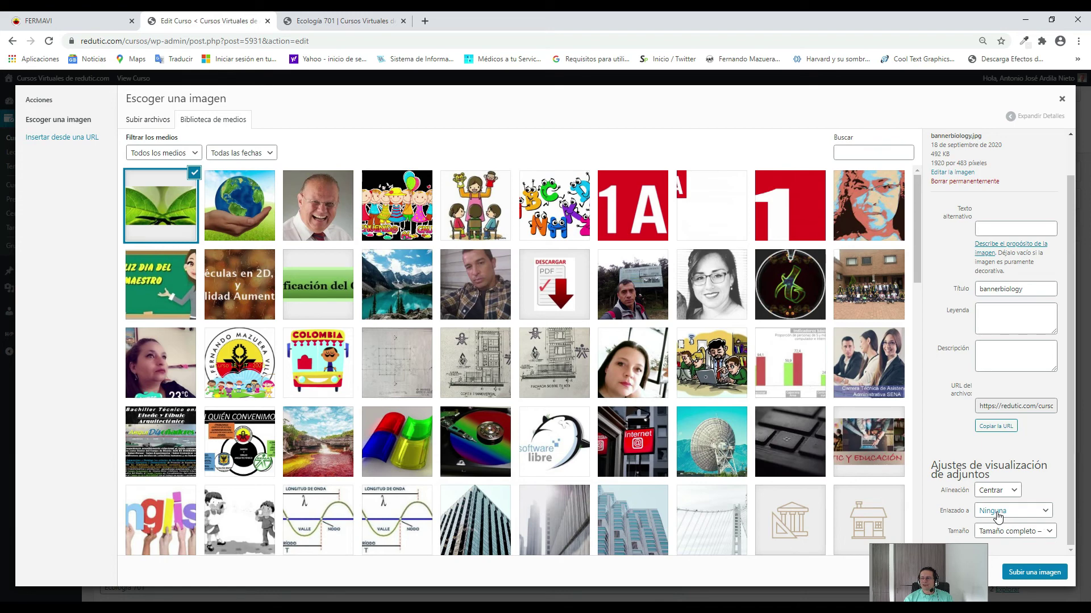
pyautogui.click(1048, 512)
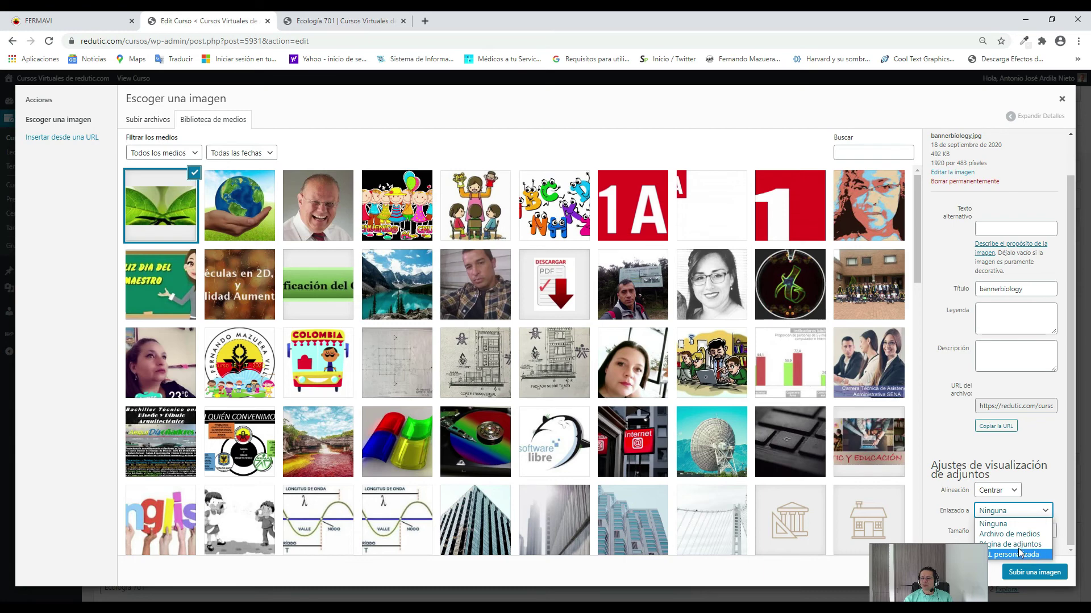
pyautogui.click(1045, 482)
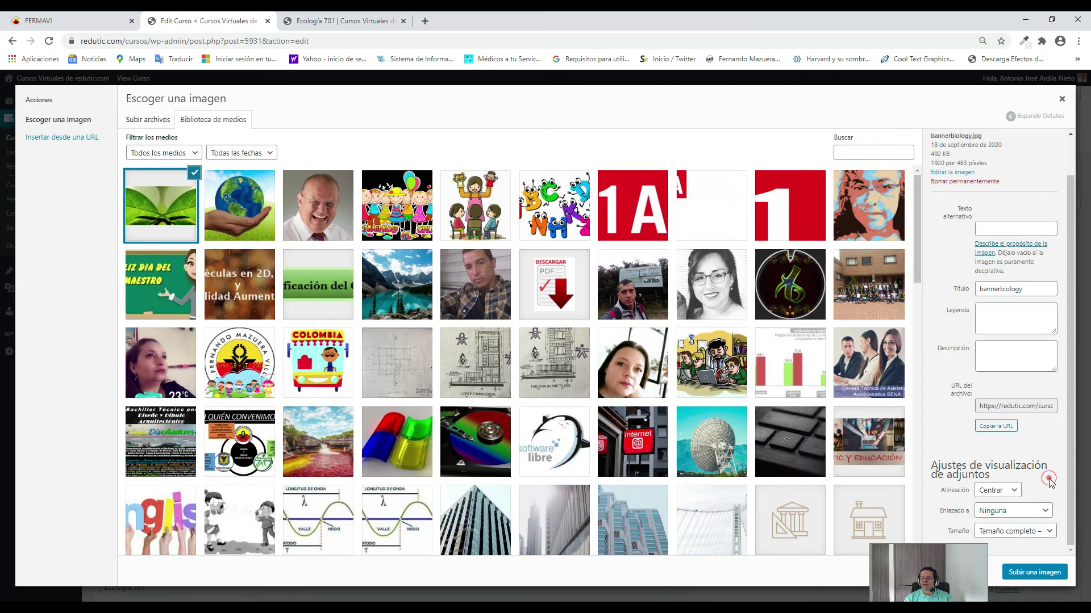
pyautogui.click(1051, 533)
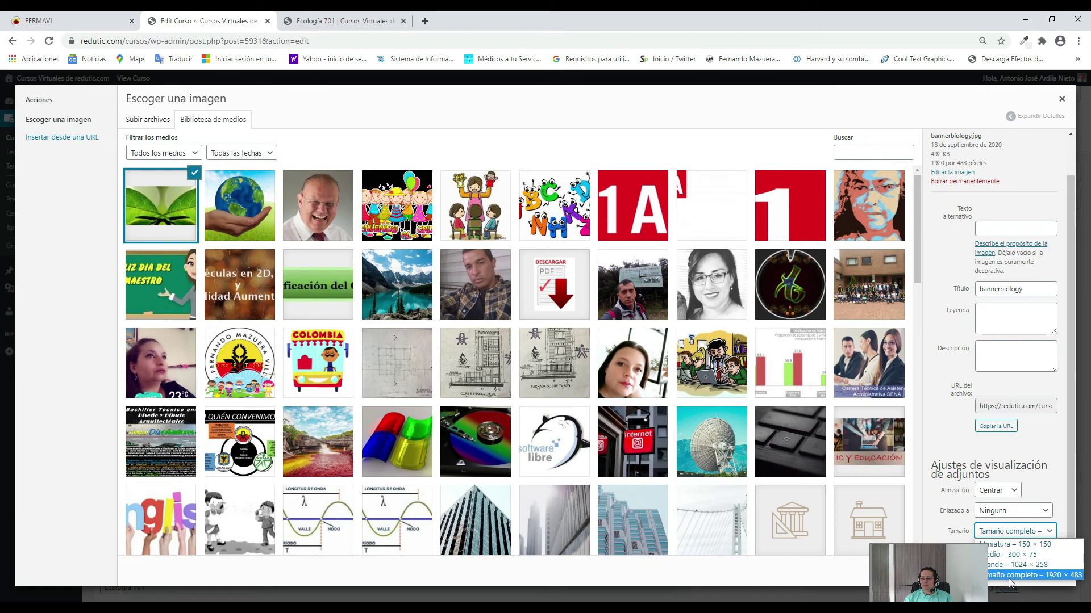
pyautogui.click(1050, 576)
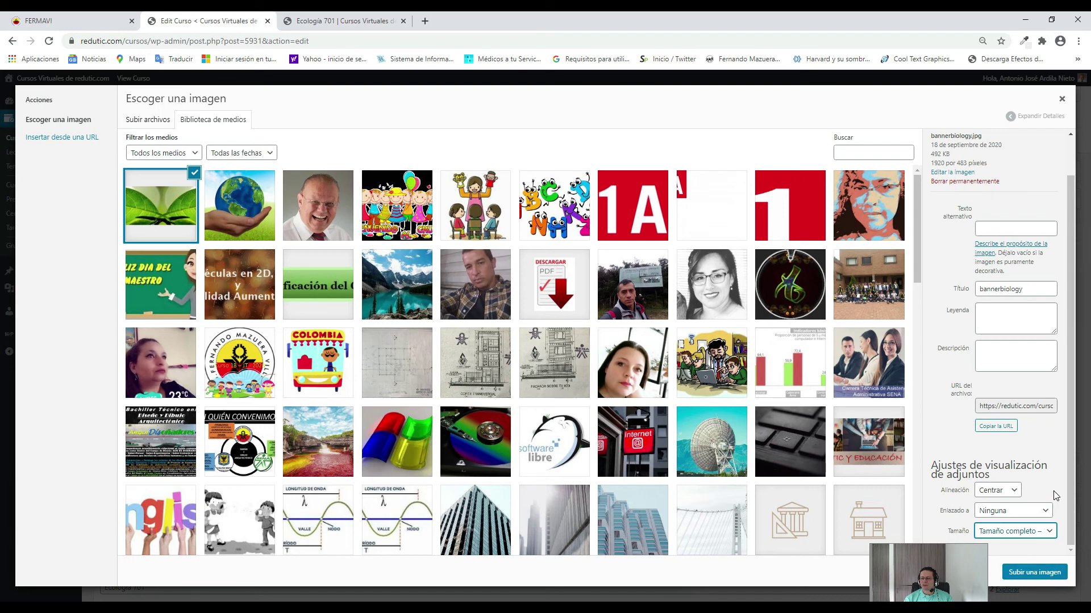
# Insert the bannerbiology leaf banner into the Imagen module and save it below the course title.
pyautogui.click(1030, 574)
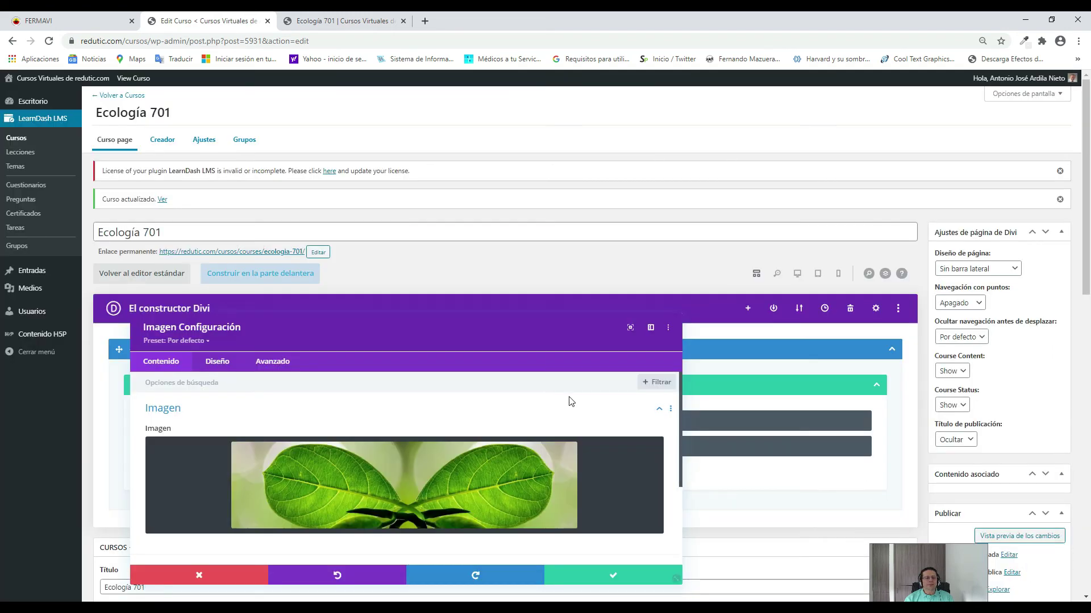
pyautogui.scroll(-1, 413, 437)
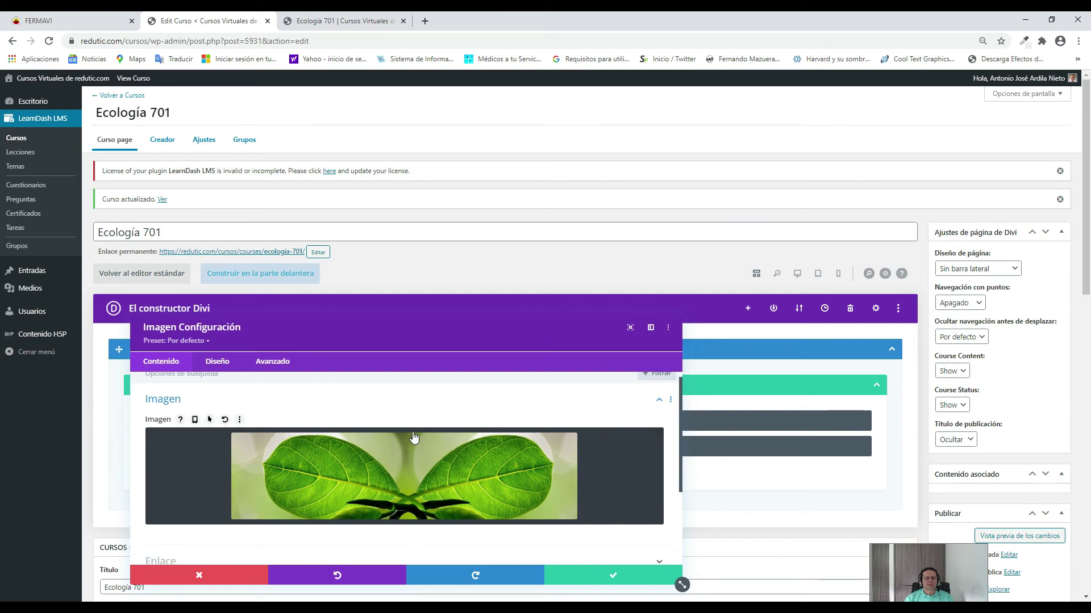
pyautogui.scroll(-3, 413, 437)
pyautogui.scroll(3, 413, 437)
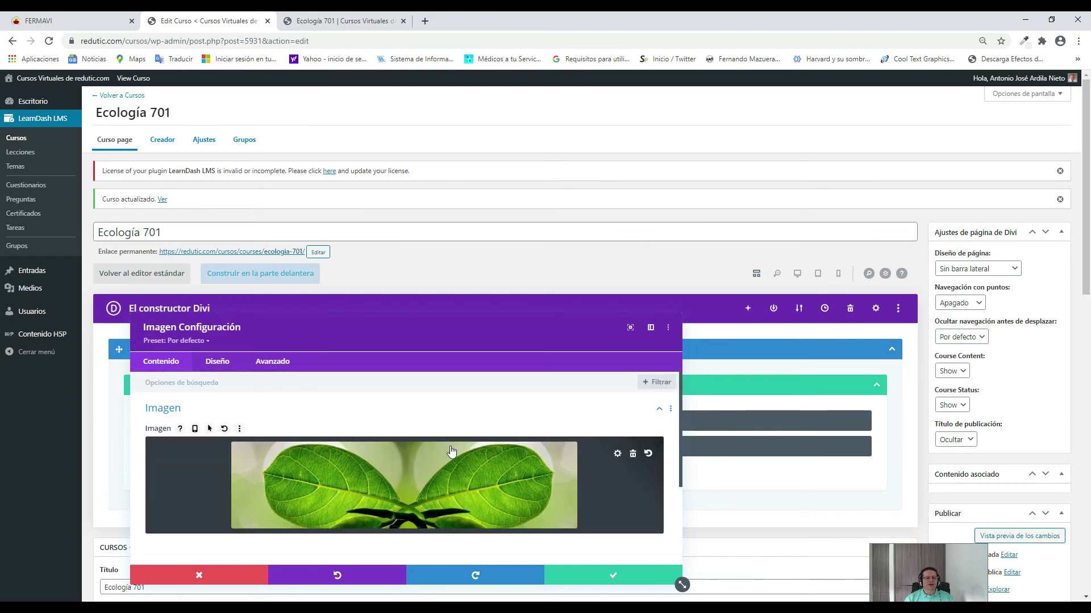
pyautogui.scroll(-1, 449, 452)
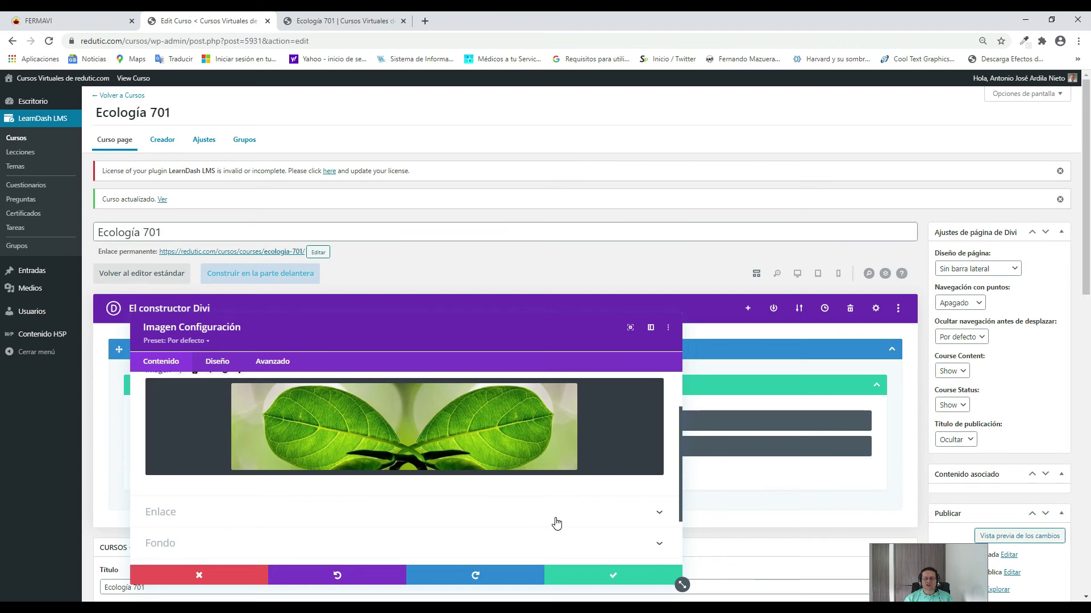
pyautogui.scroll(-1, 556, 523)
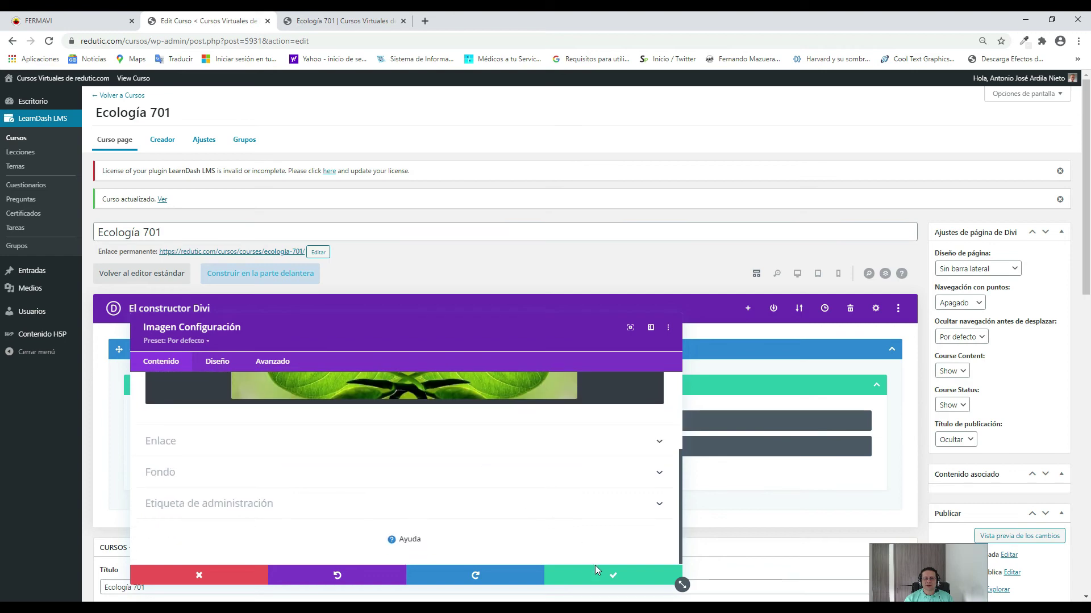
pyautogui.click(632, 579)
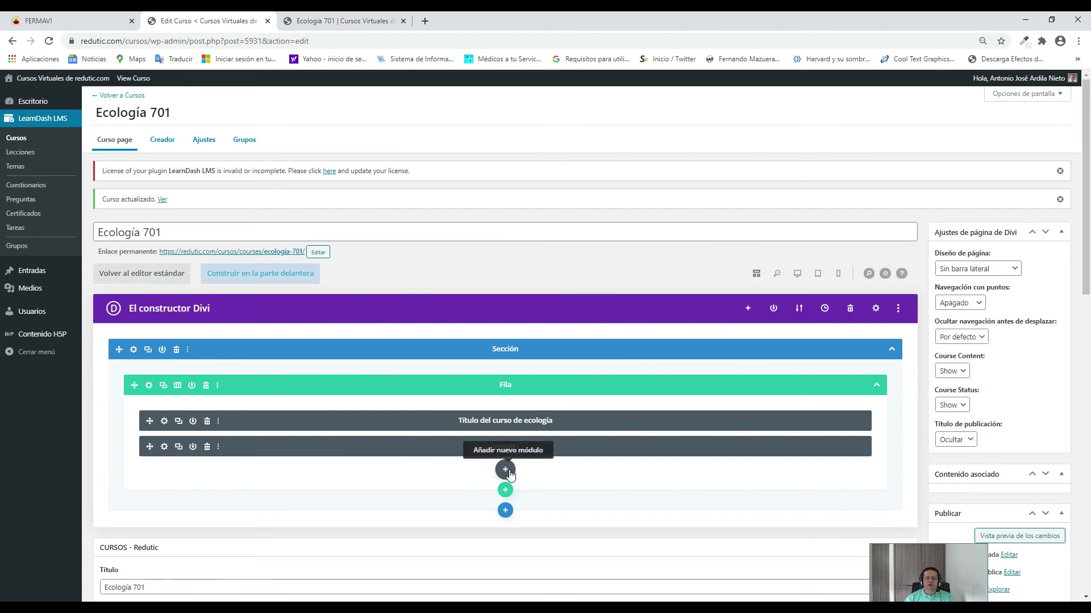
# Add a Texto module to the row beneath the Imagen banner.
pyautogui.click(505, 470)
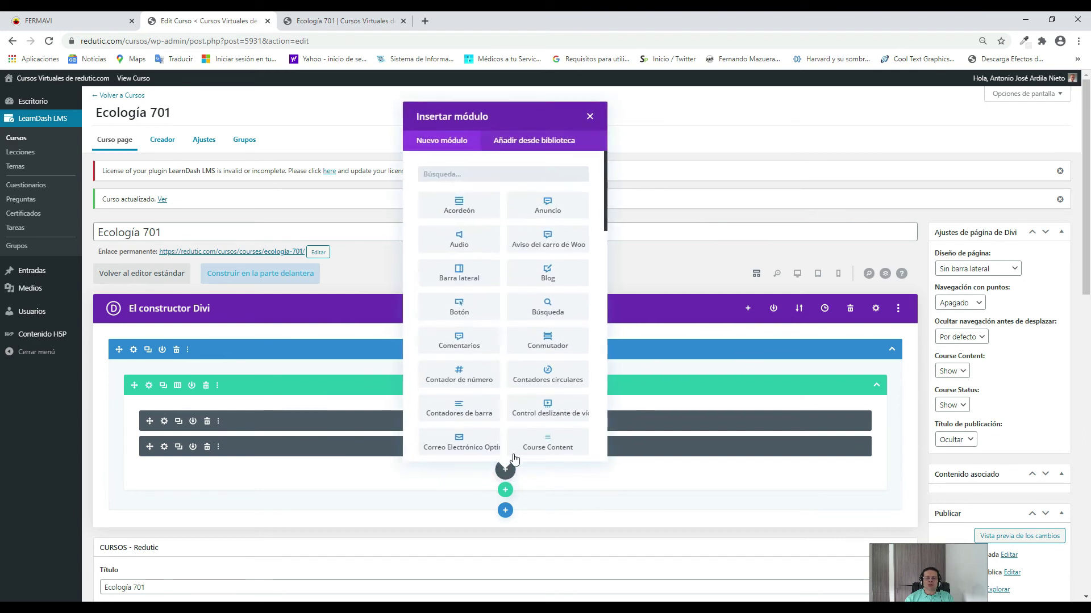
pyautogui.scroll(-1, 555, 247)
pyautogui.scroll(-5, 555, 247)
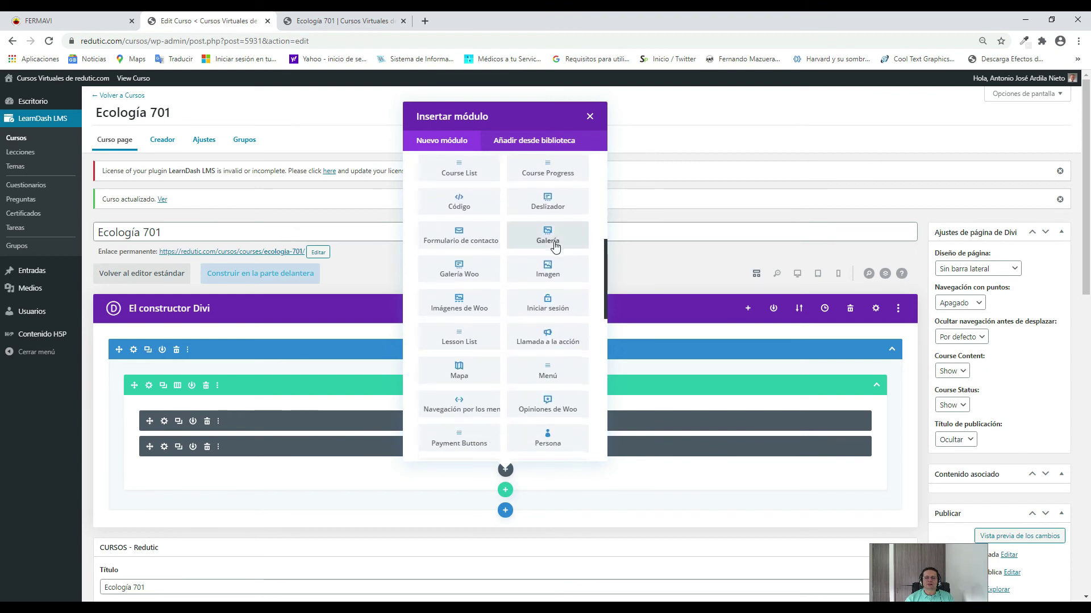
pyautogui.scroll(-3, 555, 247)
pyautogui.scroll(-2, 546, 303)
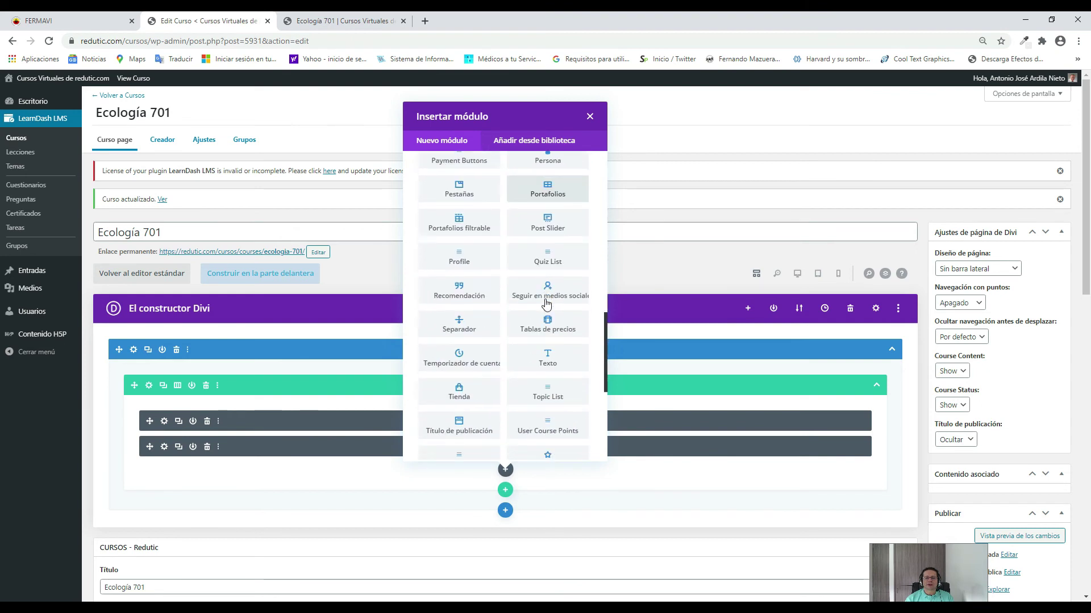
pyautogui.click(539, 360)
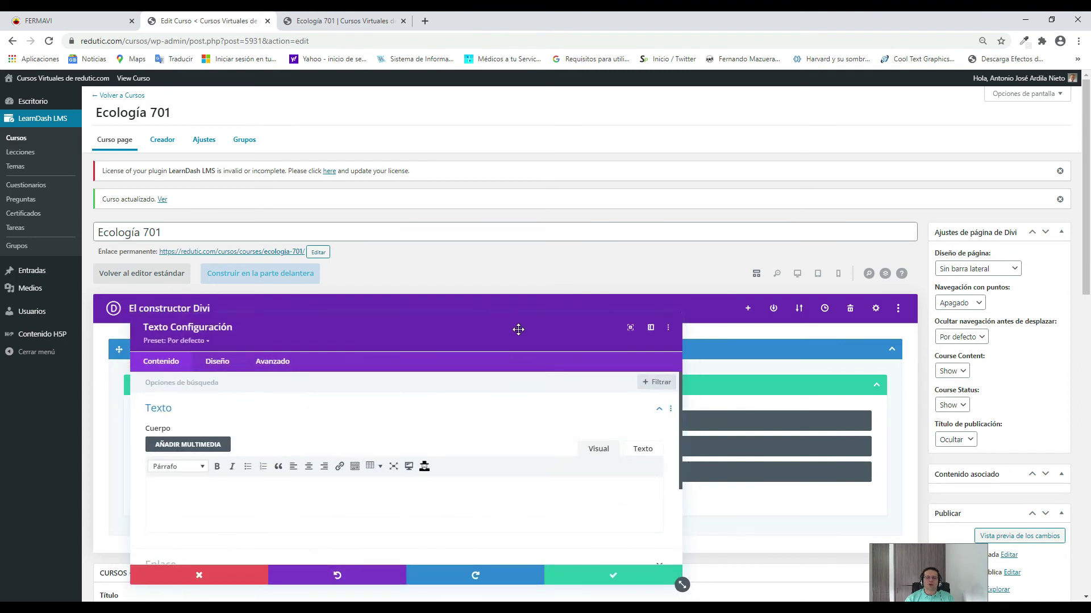
# Move the Texto settings panel up and put the cursor in the empty Cuerpo editor.
pyautogui.moveTo(515, 336); pyautogui.dragTo(532, 197)
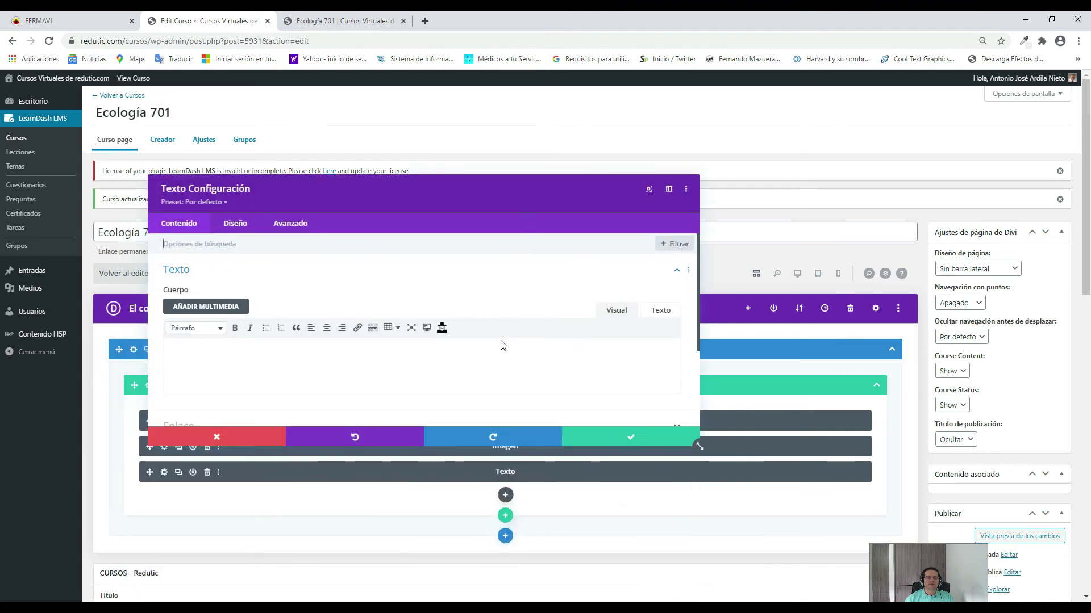
pyautogui.scroll(-1, 318, 363)
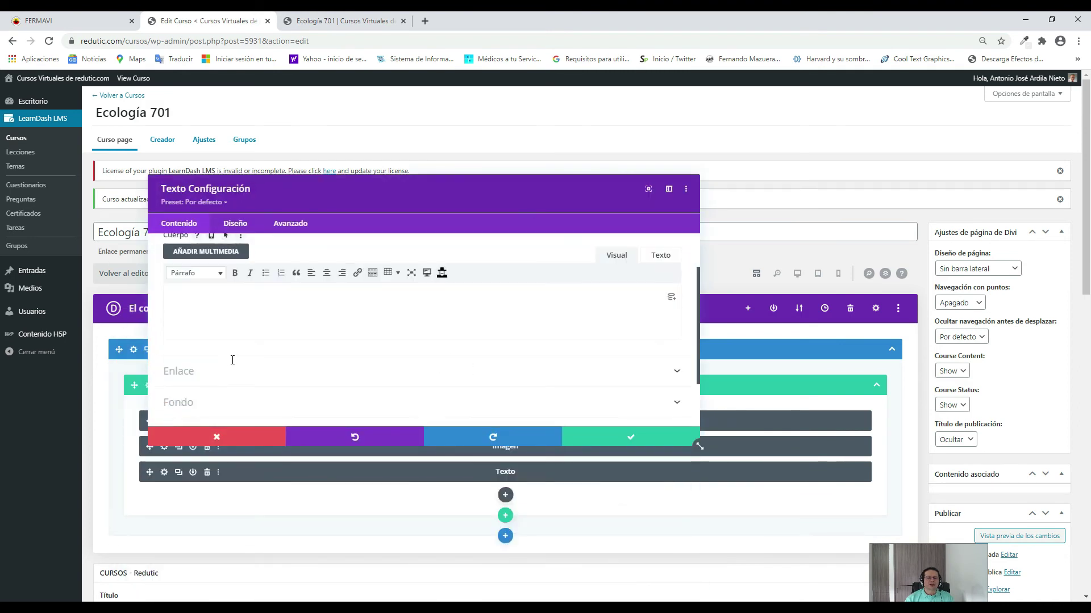
pyautogui.click(208, 304)
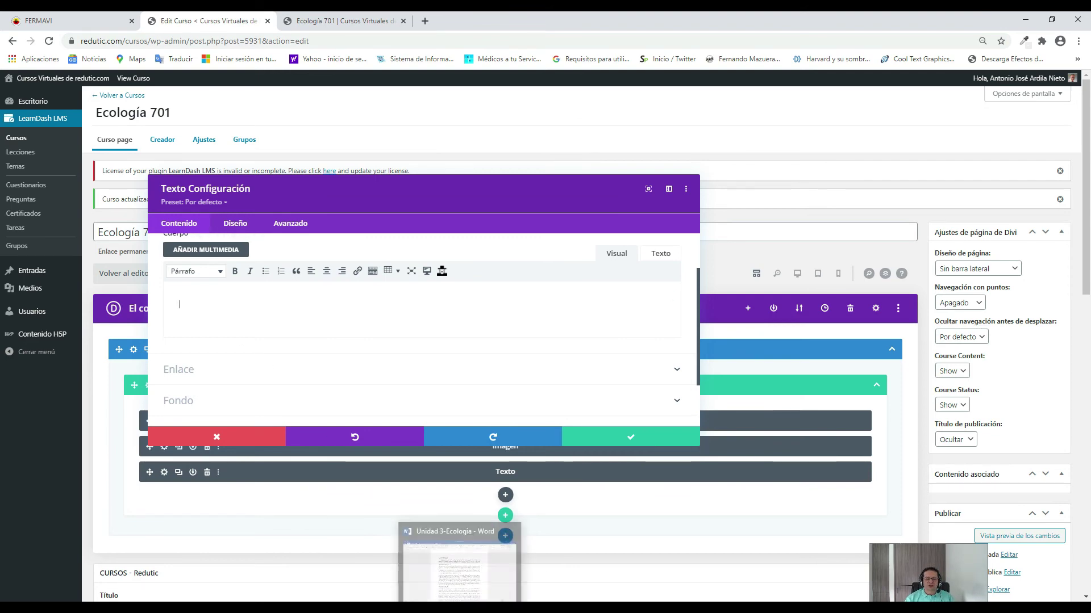
# Copy the two paragraphs under 'Concepto de Ecología' from the Unidad 3-Ecologia Word document.
pyautogui.click(480, 563)
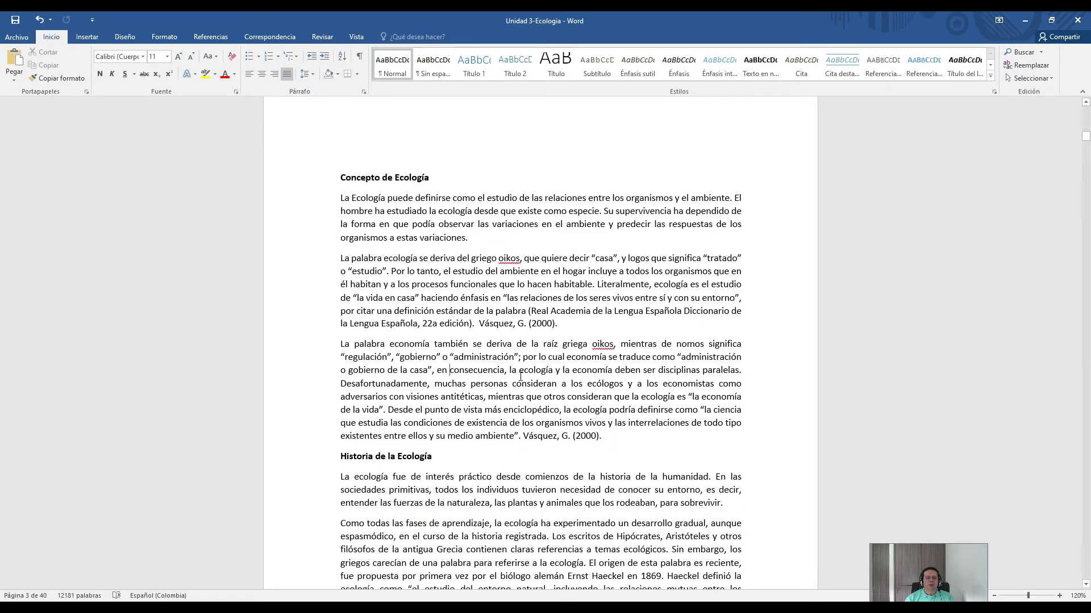
pyautogui.scroll(-2, 509, 368)
pyautogui.scroll(3, 509, 368)
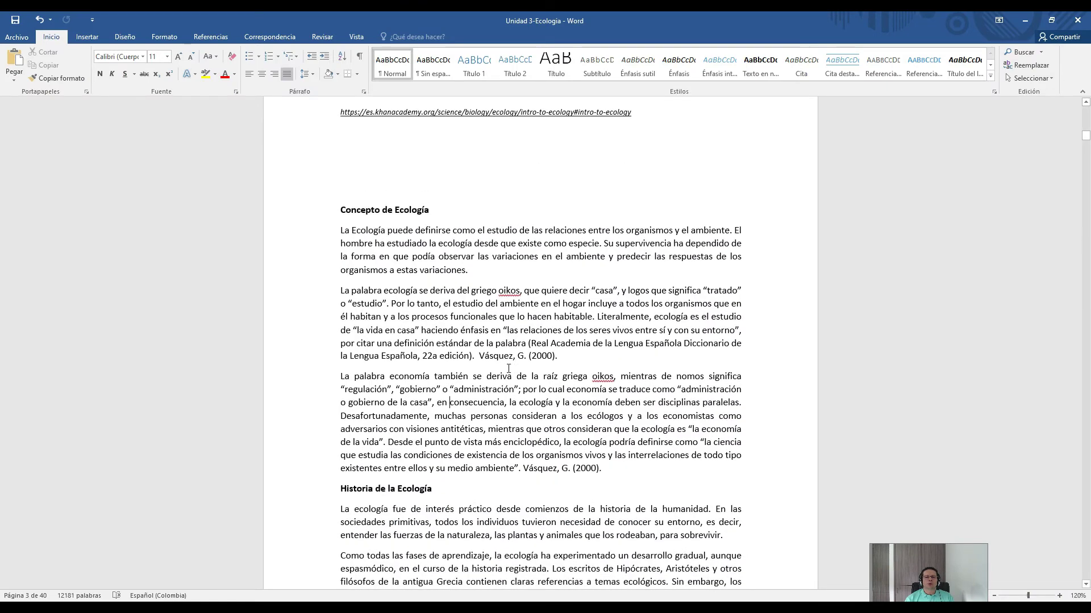
pyautogui.scroll(-1, 339, 275)
pyautogui.moveTo(339, 230); pyautogui.dragTo(561, 355)
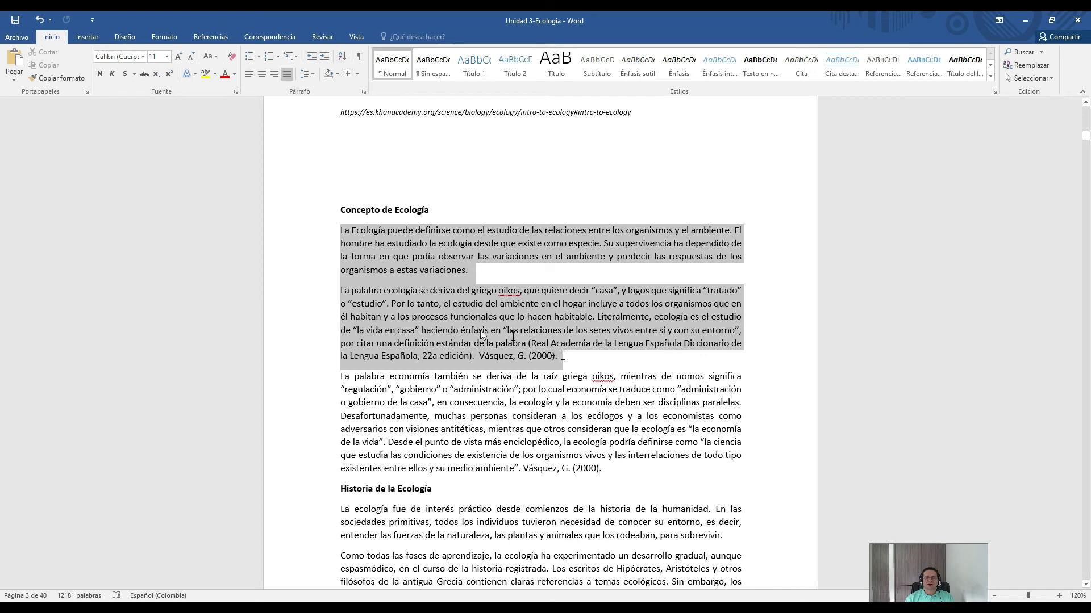
pyautogui.rightClick(438, 326)
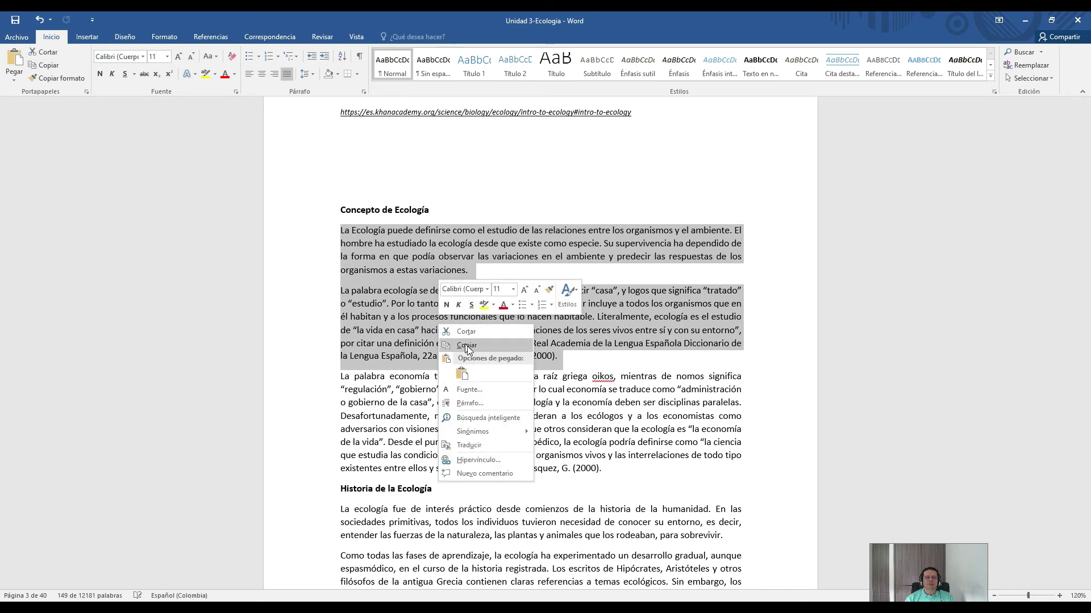
pyautogui.click(474, 343)
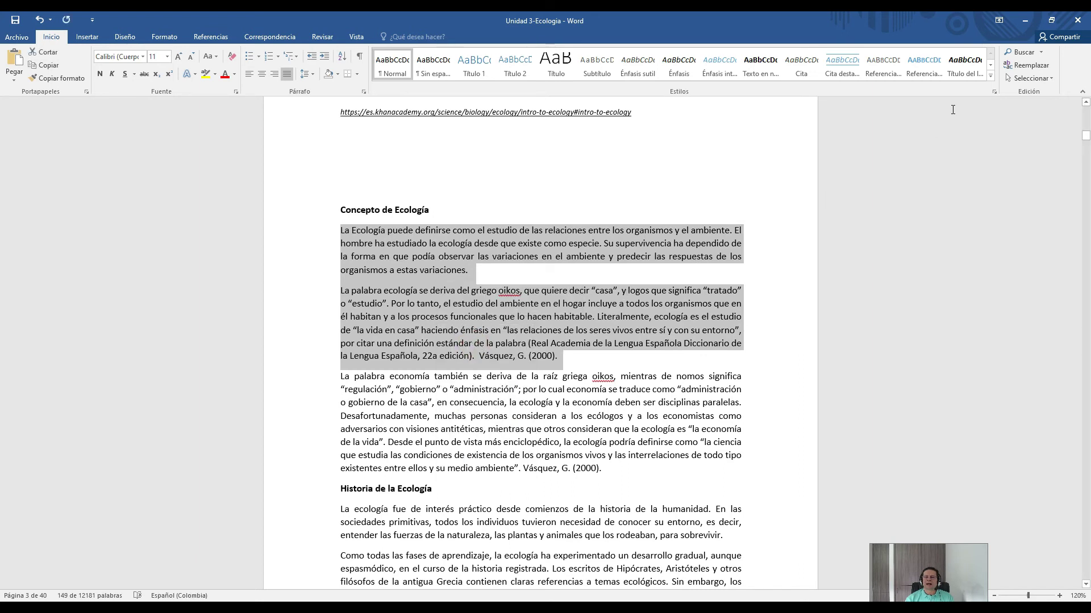
pyautogui.click(1031, 22)
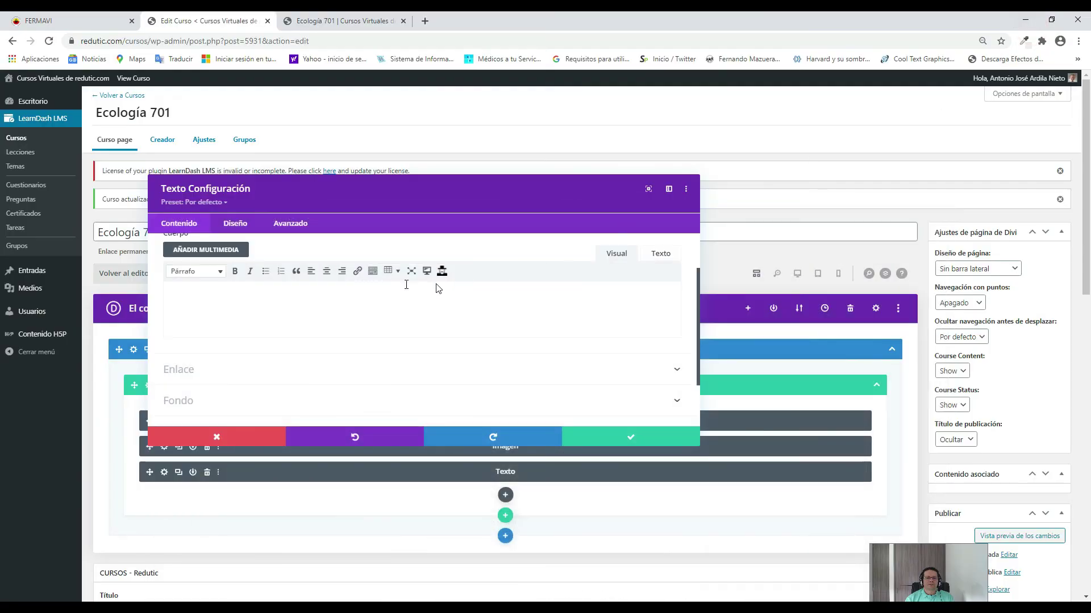
# Paste the two ecology paragraphs into the Texto body and save the module.
pyautogui.click(202, 306)
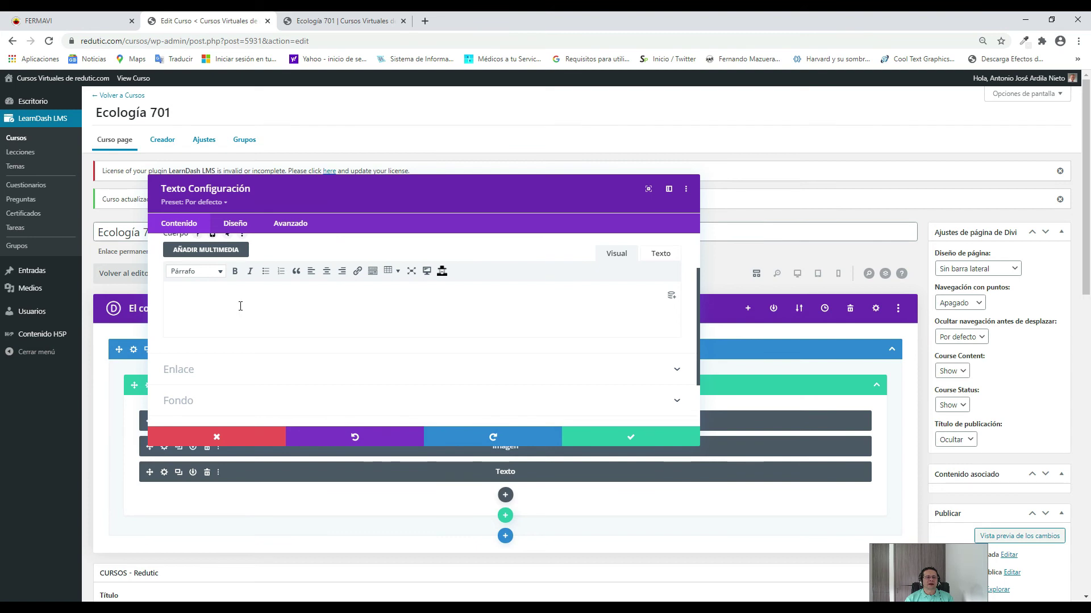
pyautogui.hotkey('ctrl', 'v')
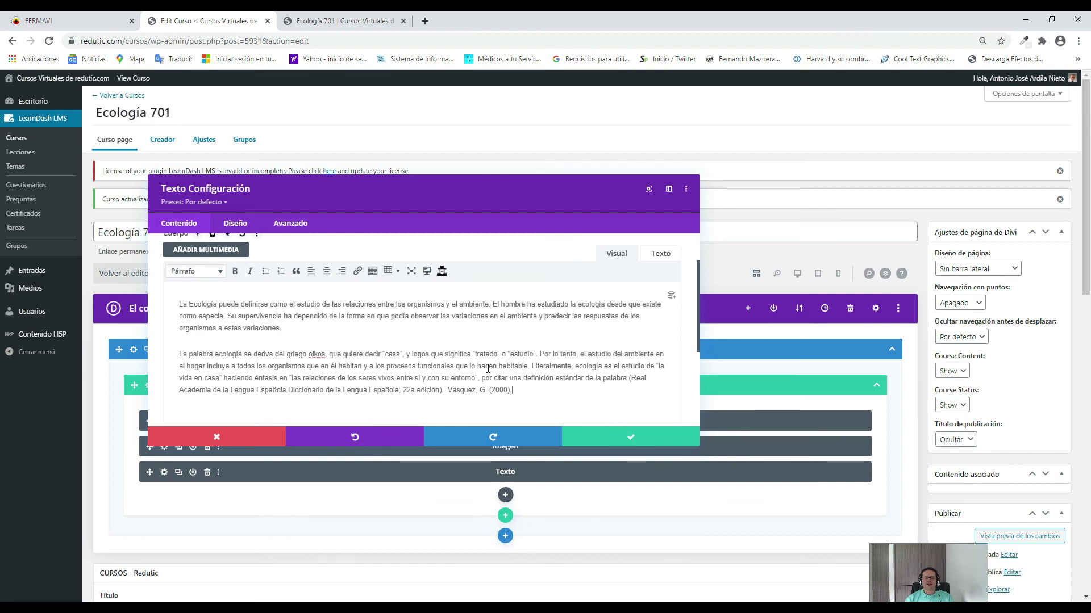
pyautogui.click(609, 442)
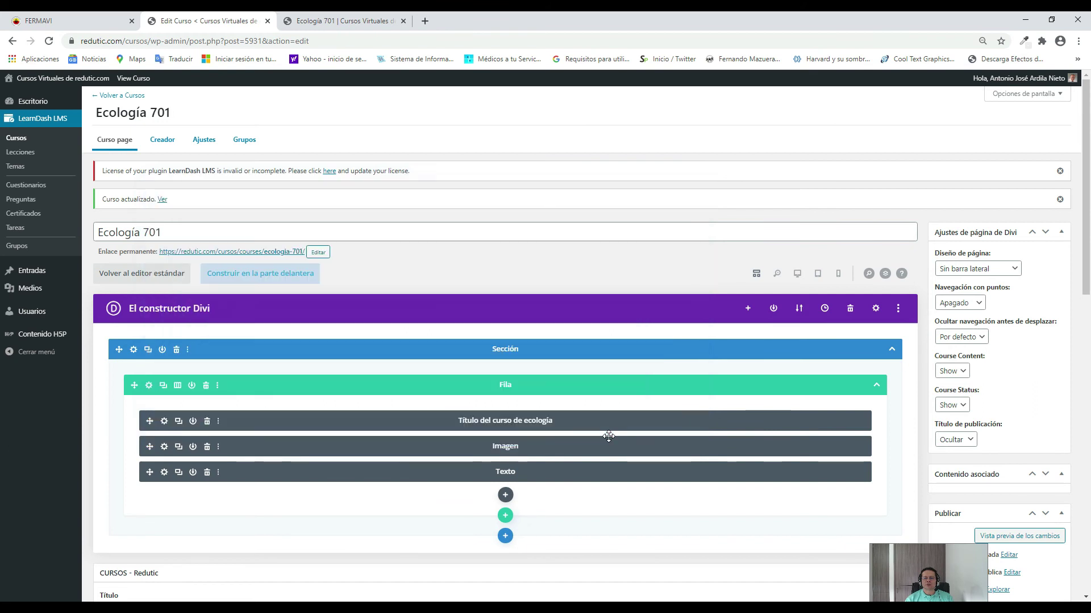
# Update the Ecología 701 course from the Publicar box with Actualizar.
pyautogui.scroll(-4, 1017, 438)
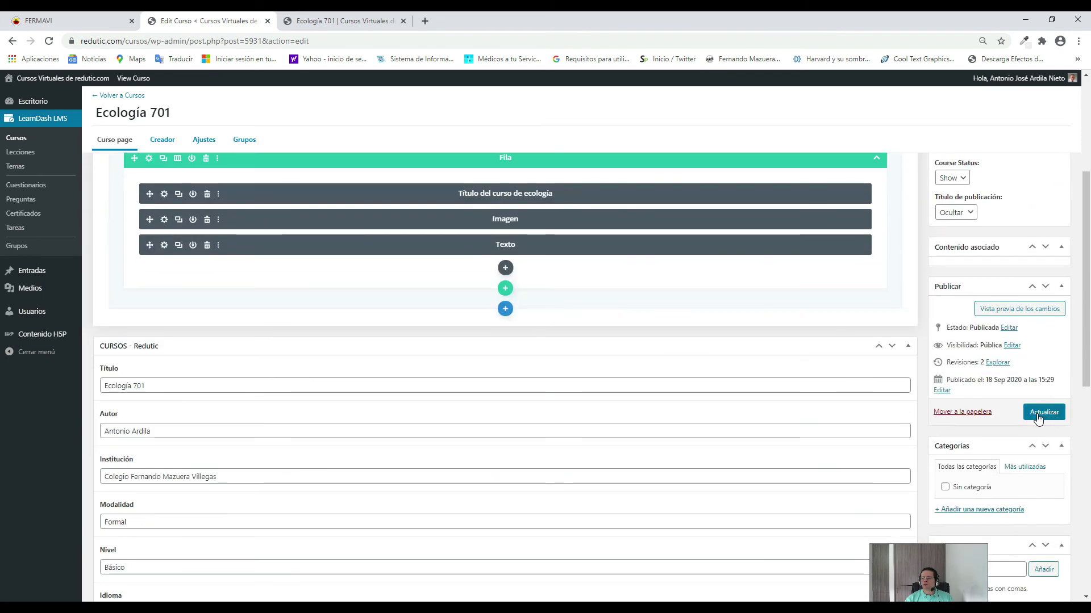
pyautogui.click(1040, 414)
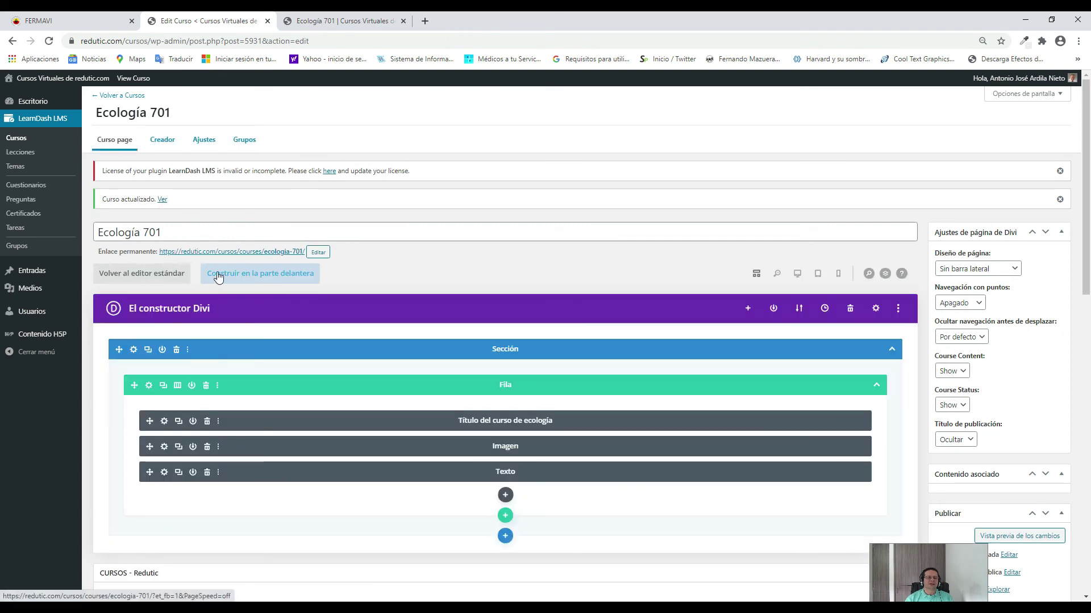
# Go to the browser tab with the live Ecología 701 course page.
pyautogui.rightClick(162, 202)
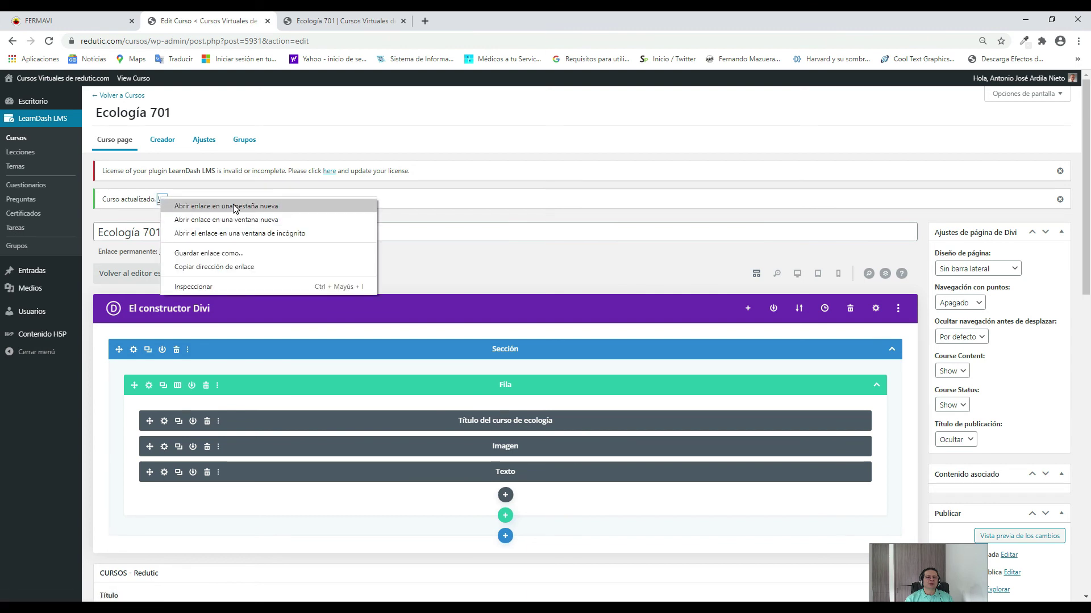
pyautogui.click(318, 109)
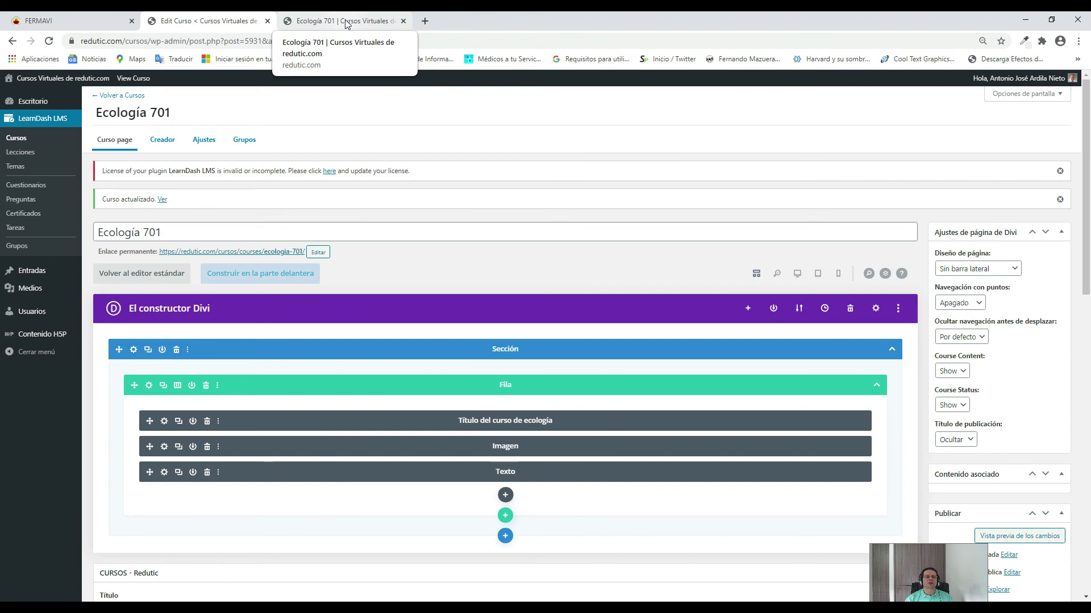
pyautogui.click(346, 23)
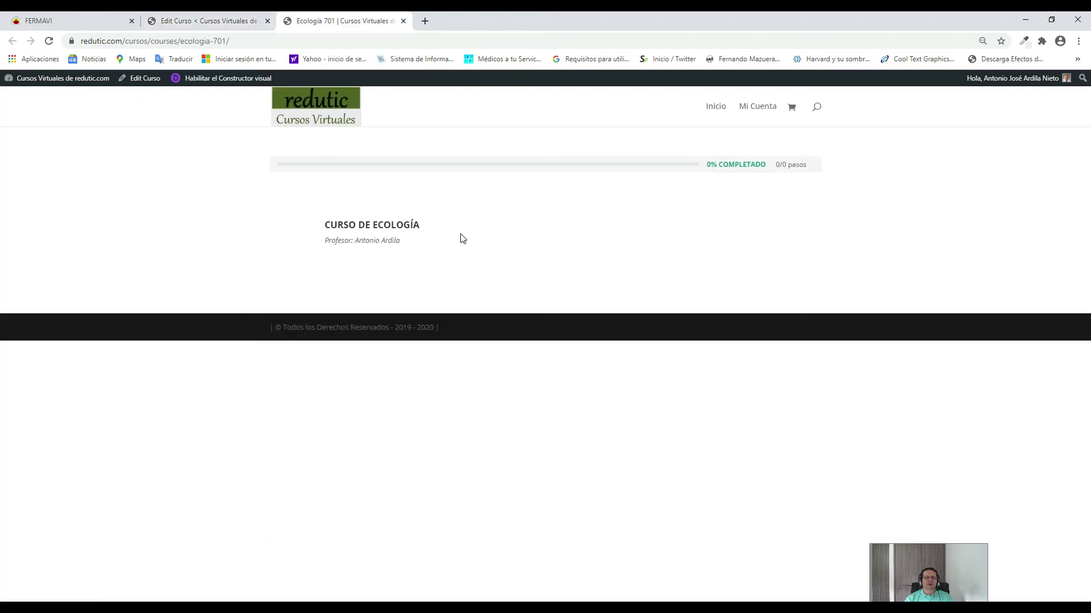
# Reload the course page to see the banner and paragraphs, then go to the FERMAVI site.
pyautogui.press('F5')
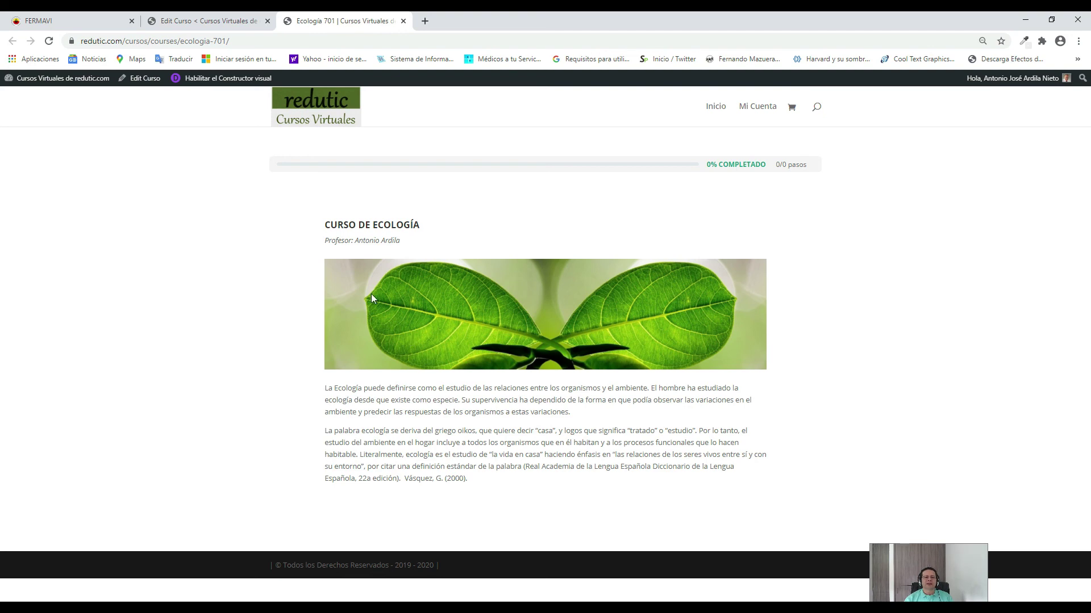
pyautogui.click(61, 23)
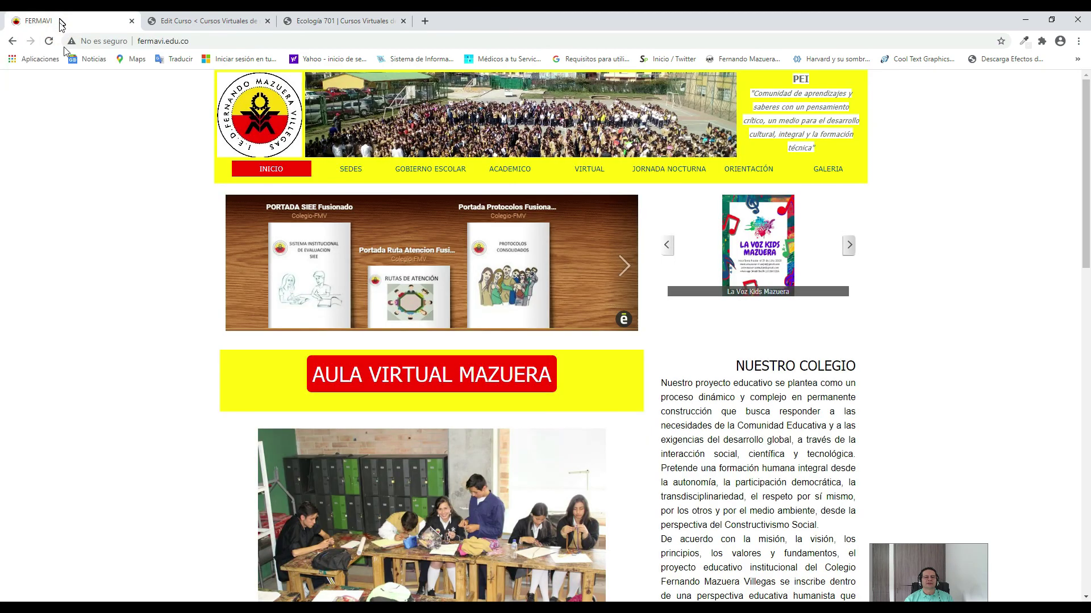